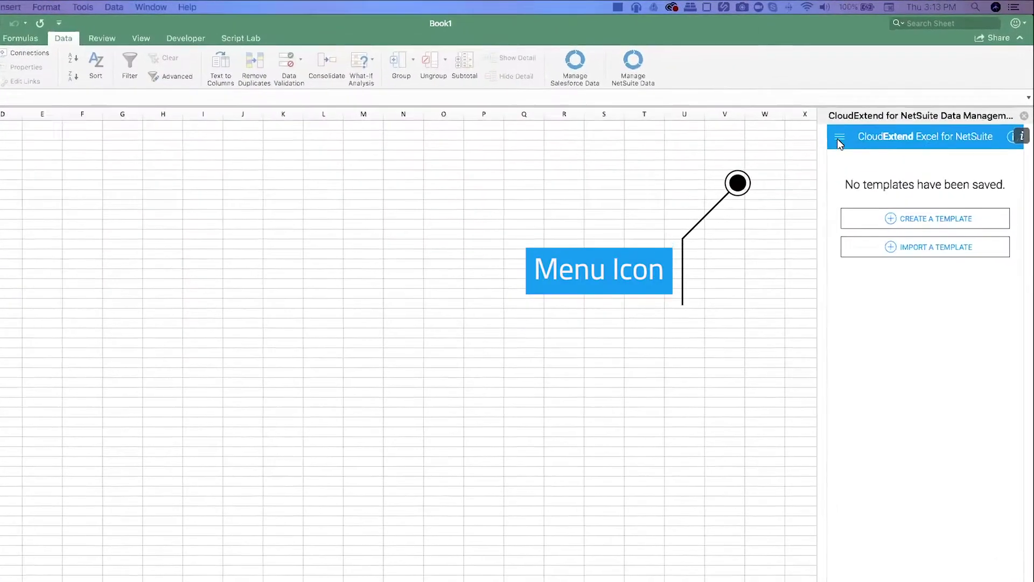
- View the add-in's Templates page and the list of record types available for saved searches
left_click(839, 139)
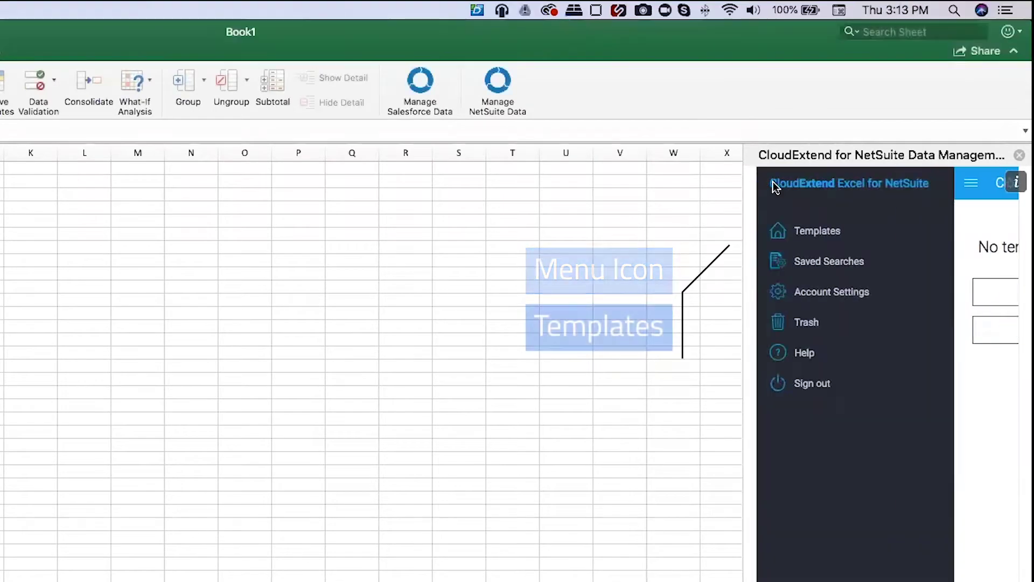
left_click(815, 231)
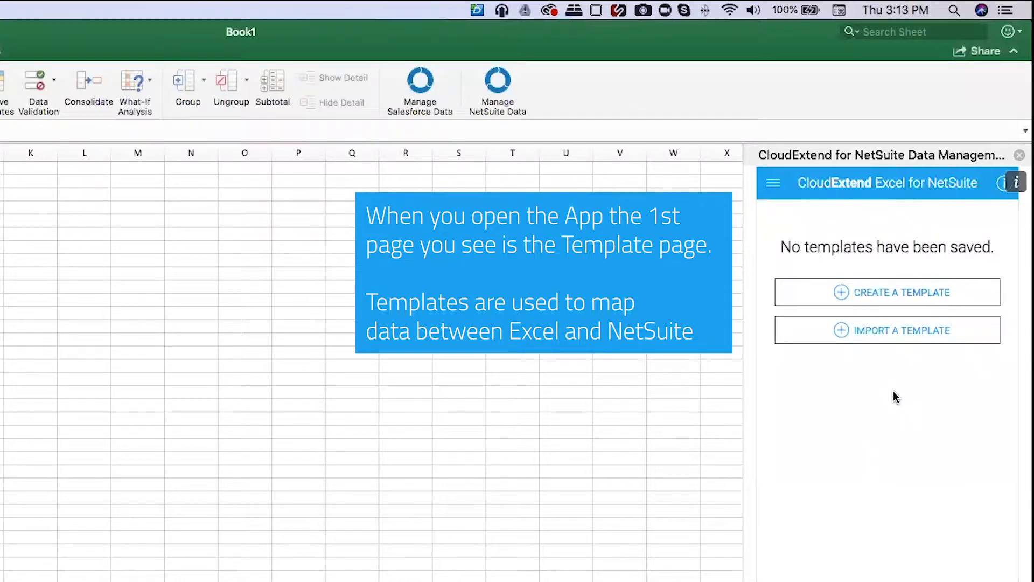
left_click(773, 184)
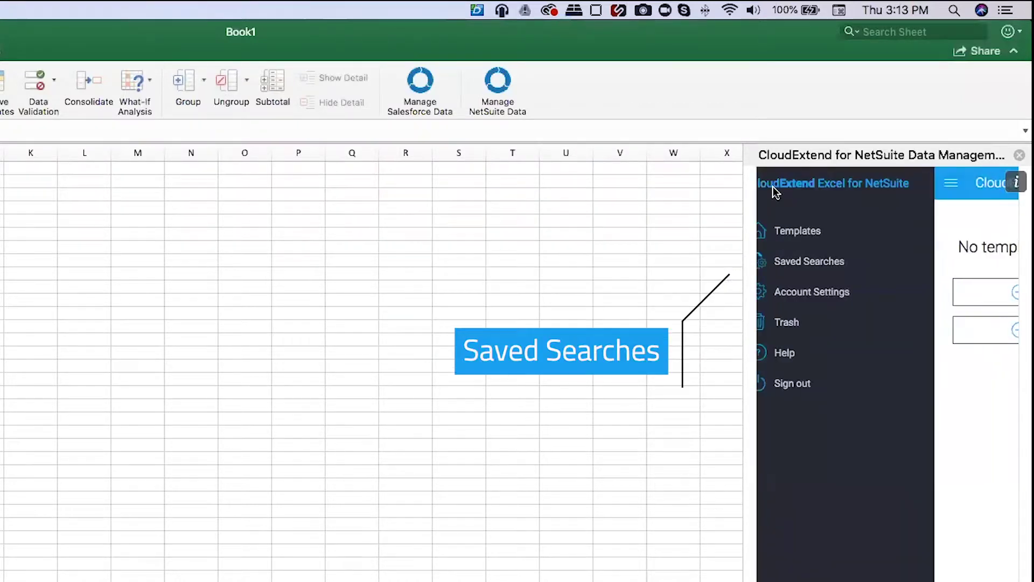
left_click(818, 264)
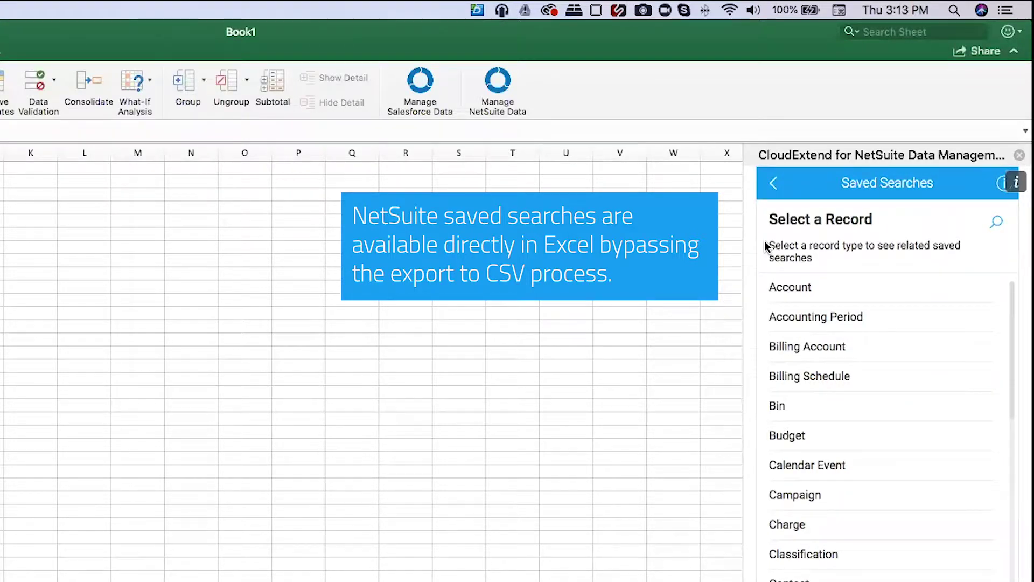
left_click(774, 183)
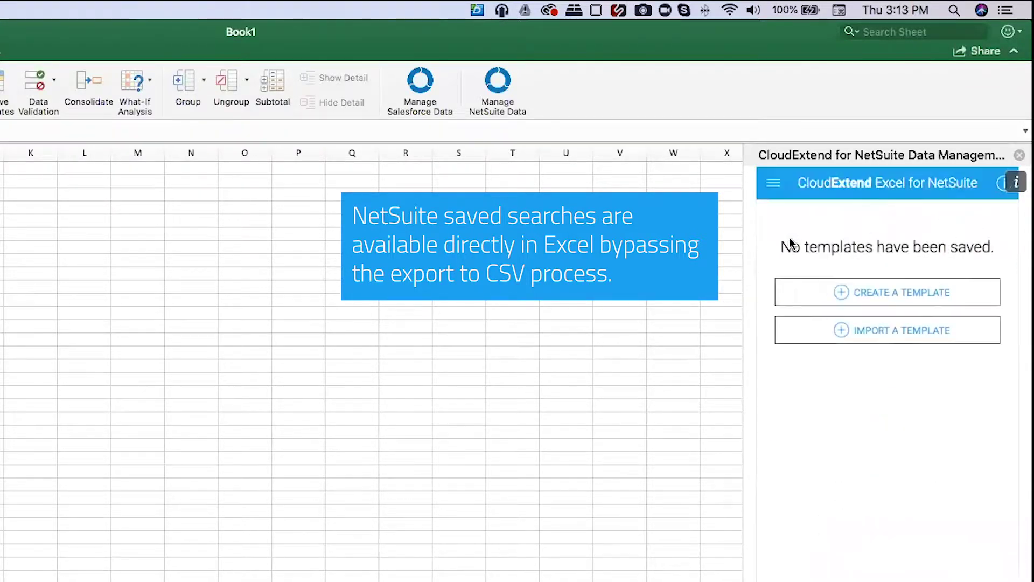
- View the account settings showing the connected NetSuite account and role
left_click(774, 183)
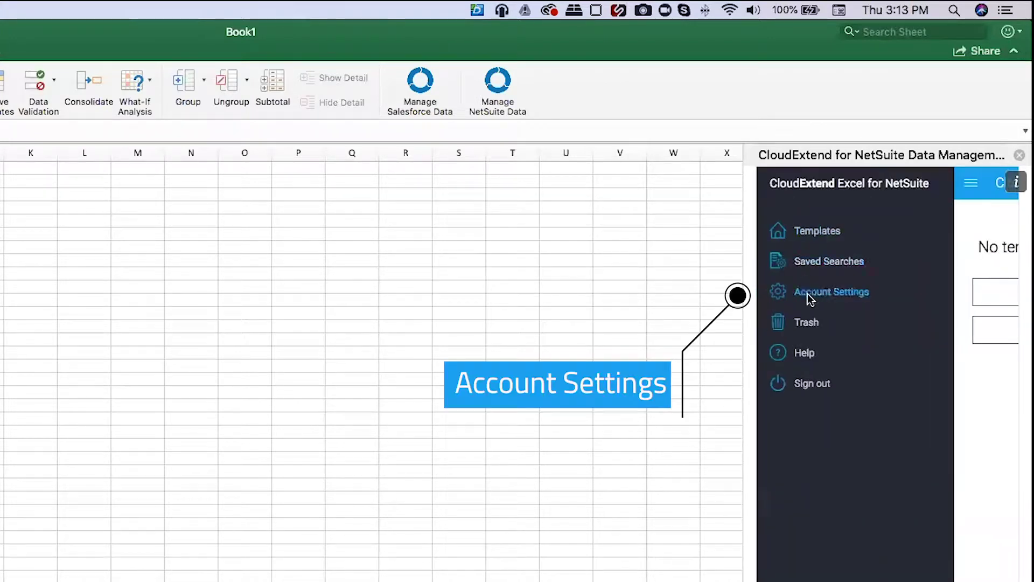
left_click(808, 295)
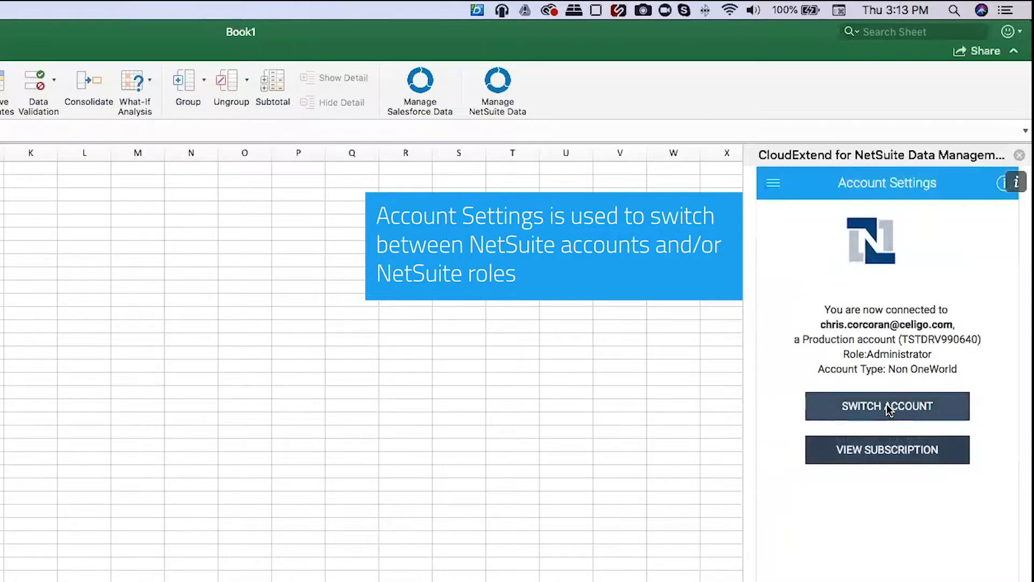
- Open the trash of deleted templates and mark ChecksUpsert and BankDepTestwithpymts
left_click(773, 183)
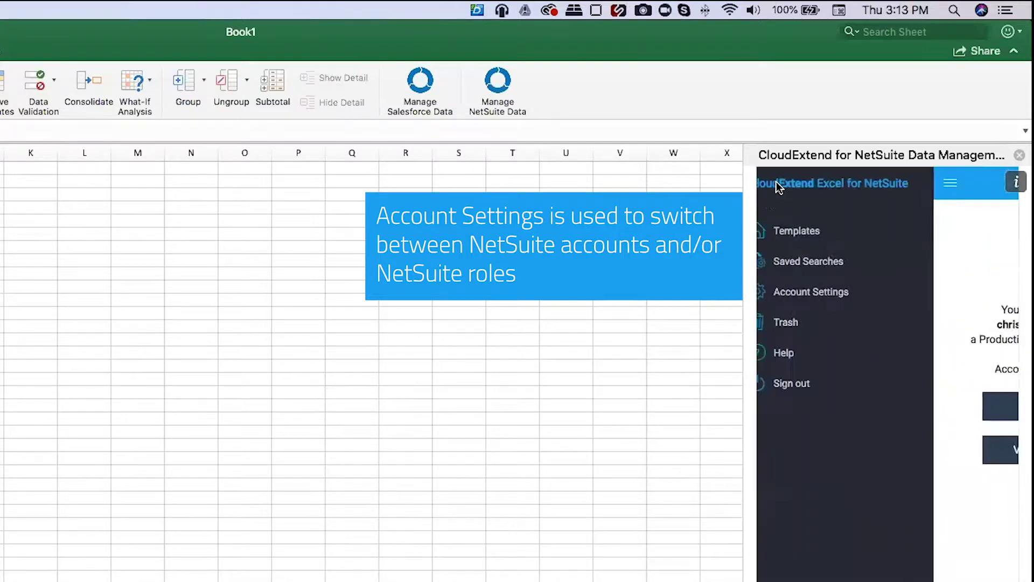
left_click(816, 324)
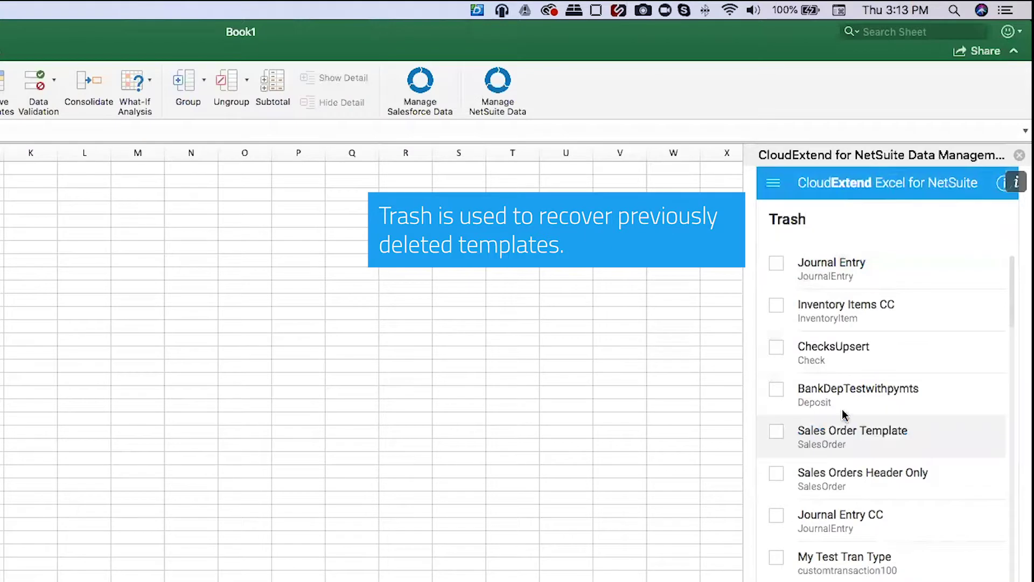
left_click(776, 348)
left_click(777, 389)
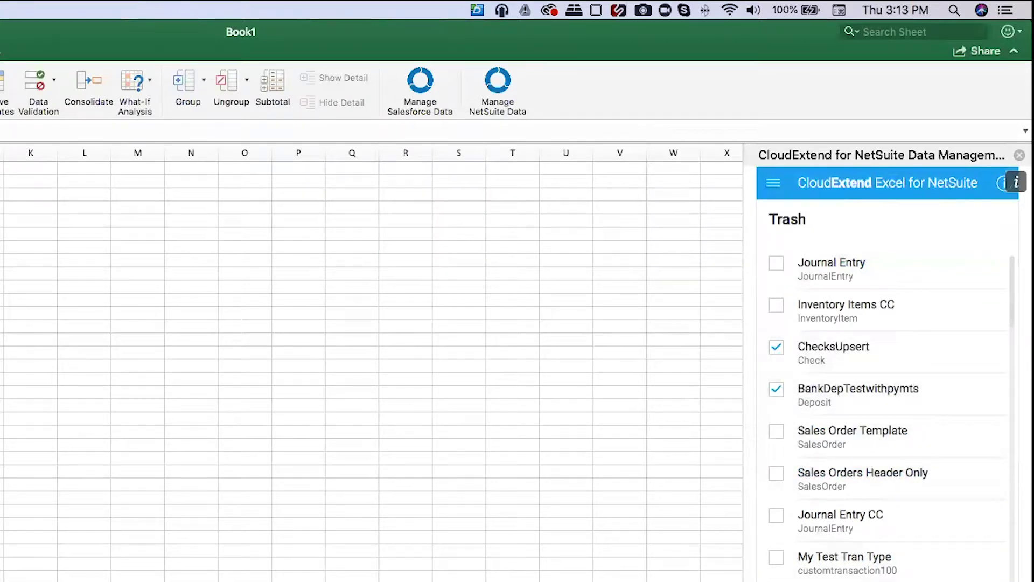
- Open the online help center for CloudExtend Excel for NetSuite in the browser and launch its support chat
left_click(774, 183)
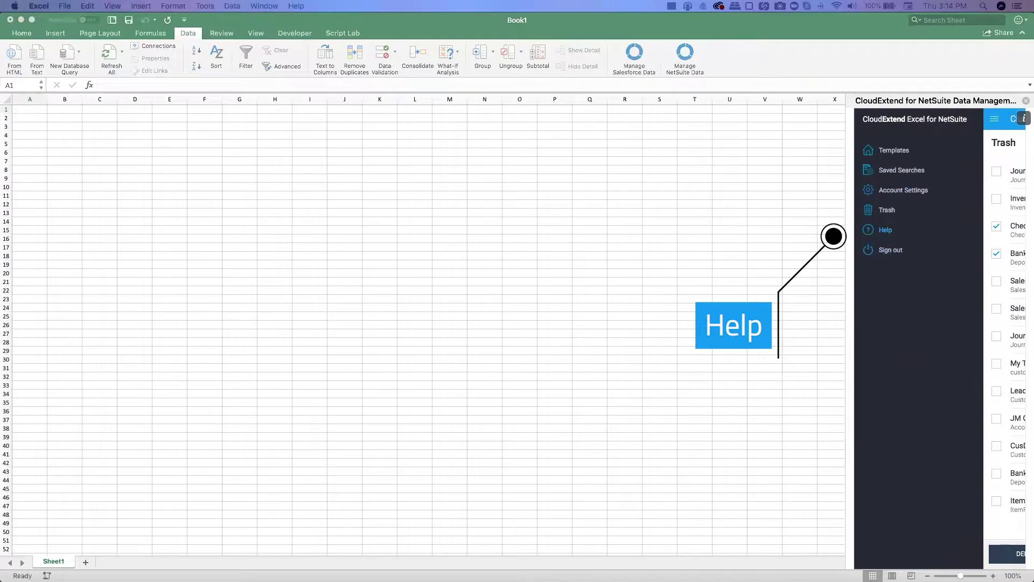
left_click(885, 230)
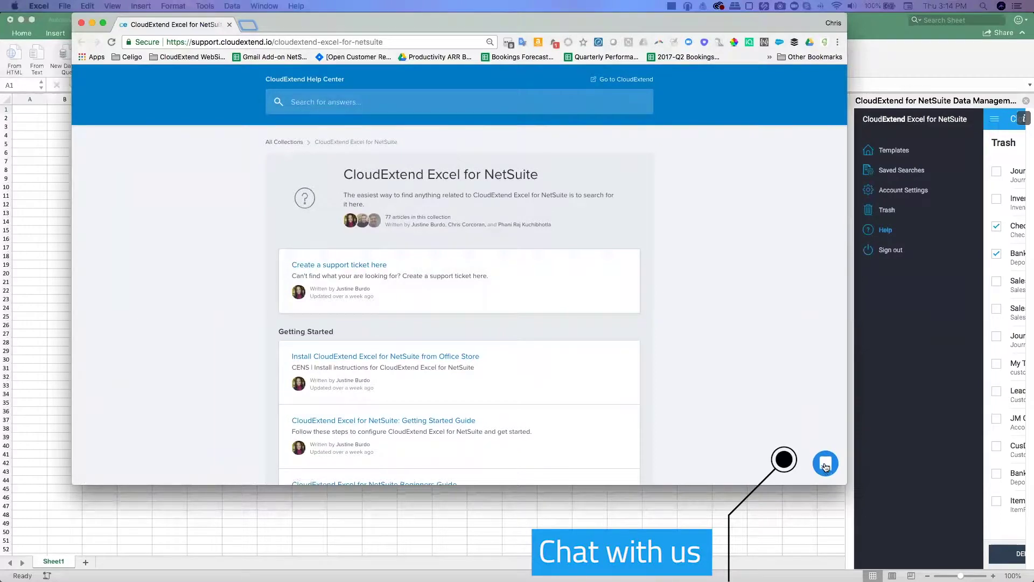
left_click(828, 463)
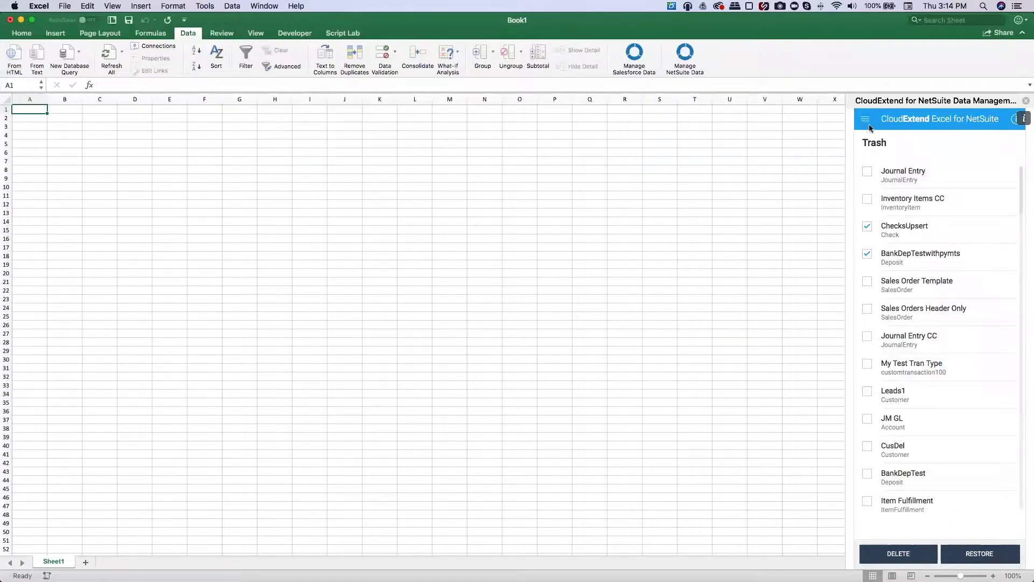
- Return to the Templates page of the Excel add-in and open the in-app support chat
left_click(866, 120)
left_click(885, 149)
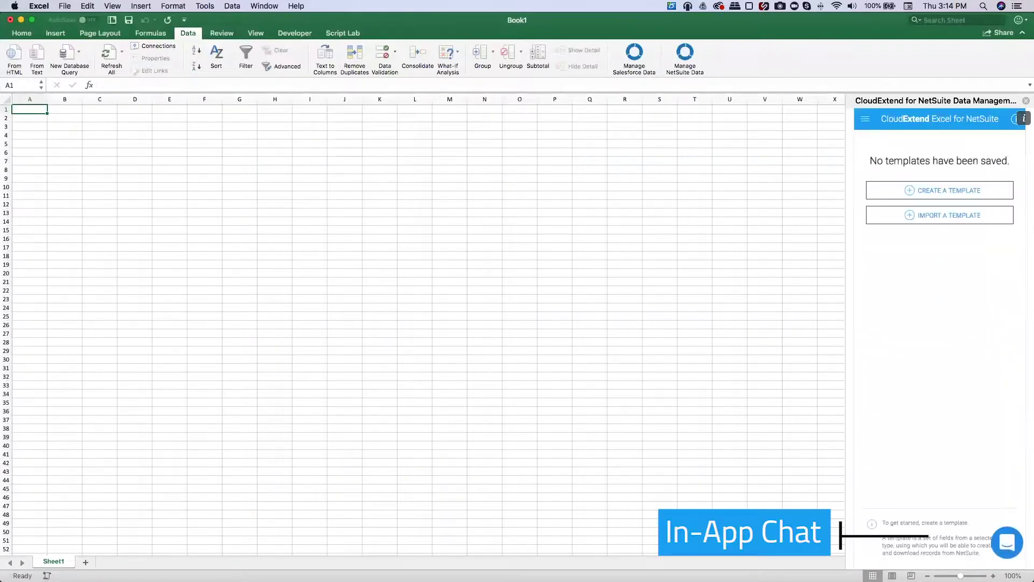
left_click(1006, 546)
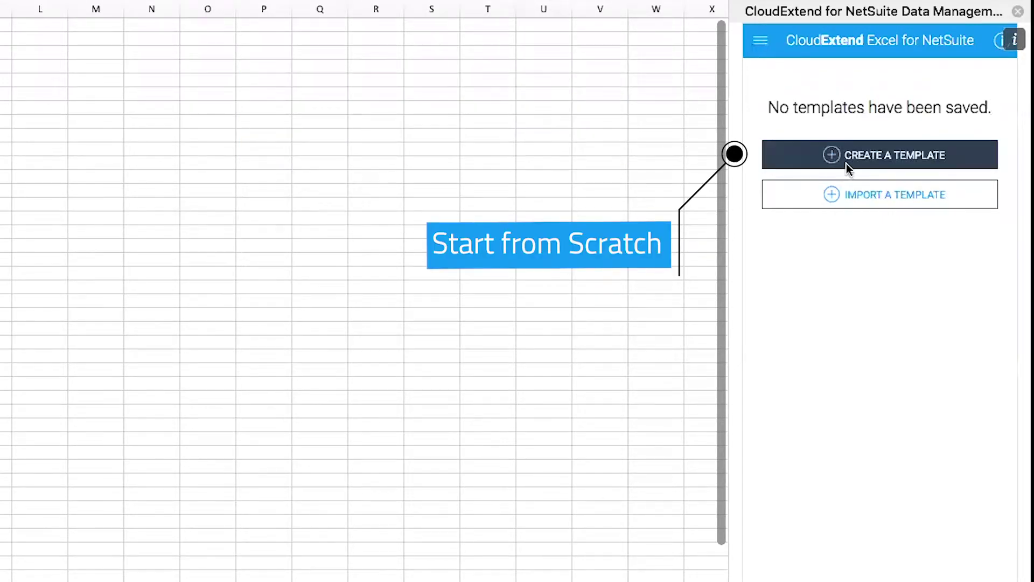
- Start importing a prebuilt template, search the record types for "sales" and choose Sales Order
left_click(836, 200)
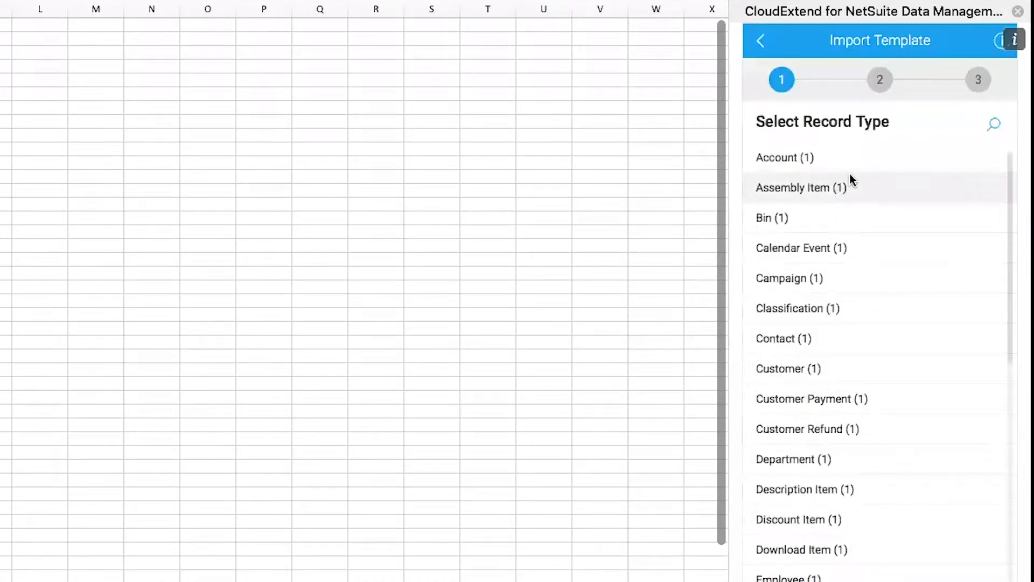
scroll(916, 269, "down", 10)
scroll(910, 296, "up", 10)
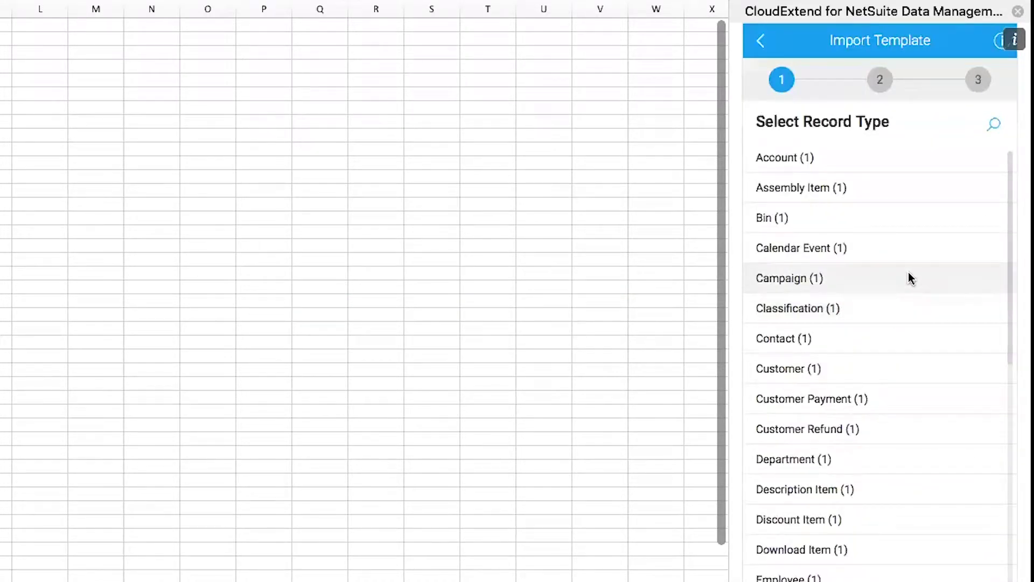
scroll(865, 233, "down", 10)
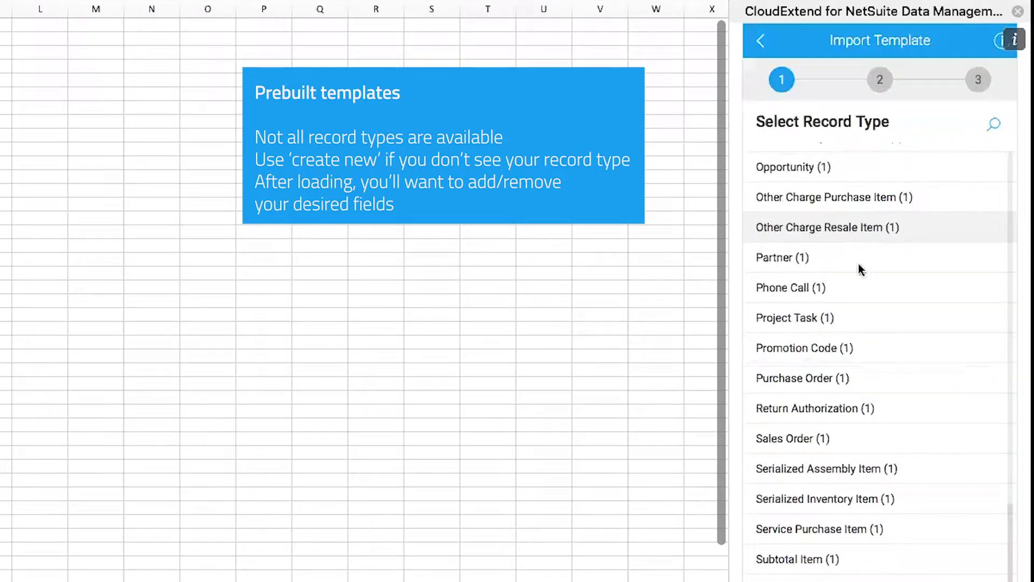
scroll(859, 282, "up", 10)
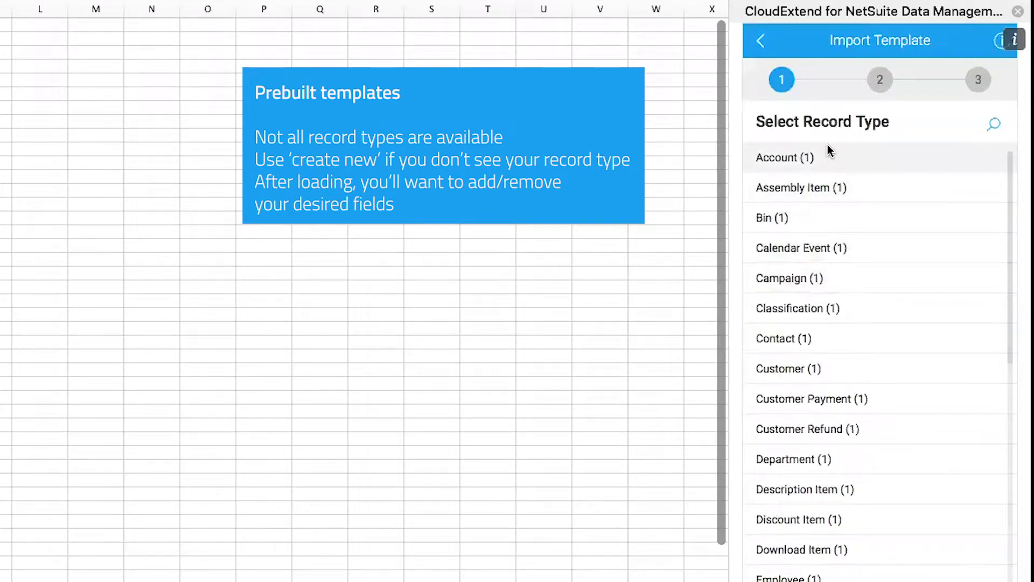
left_click(980, 121)
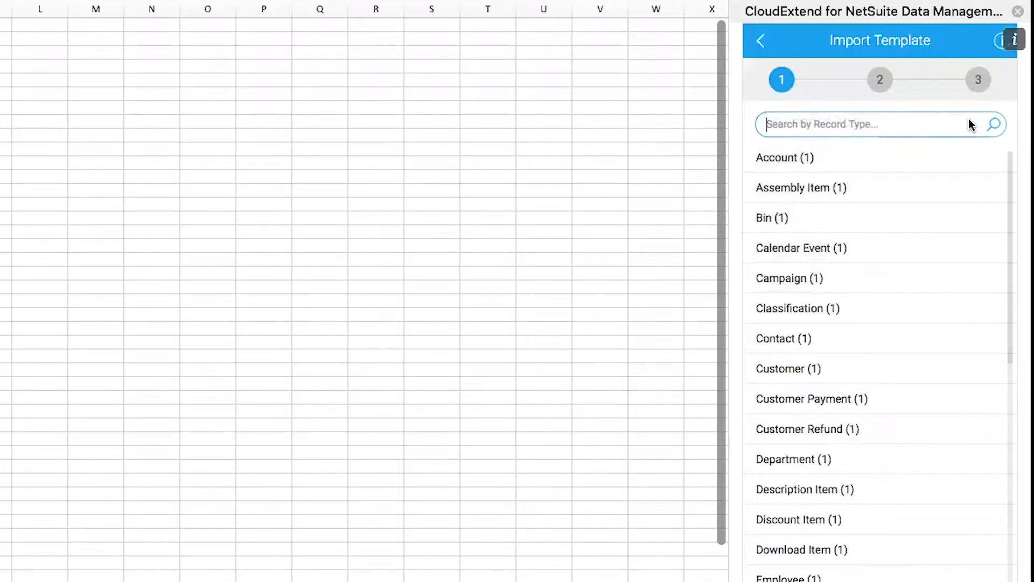
type("sales")
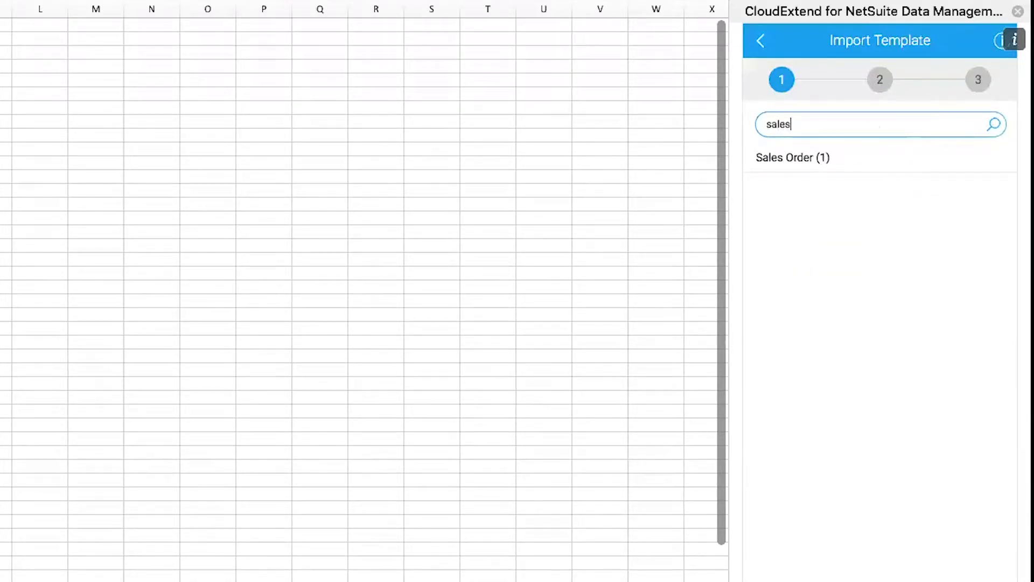
left_click(797, 157)
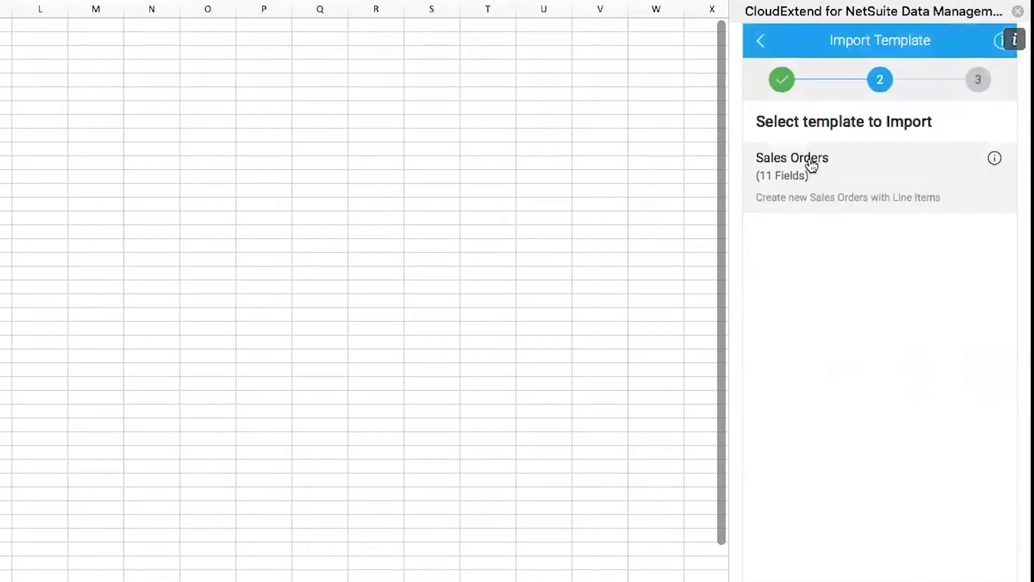
- Import the prebuilt Sales Orders template under the name "Sales Orders Imported"
left_click(811, 165)
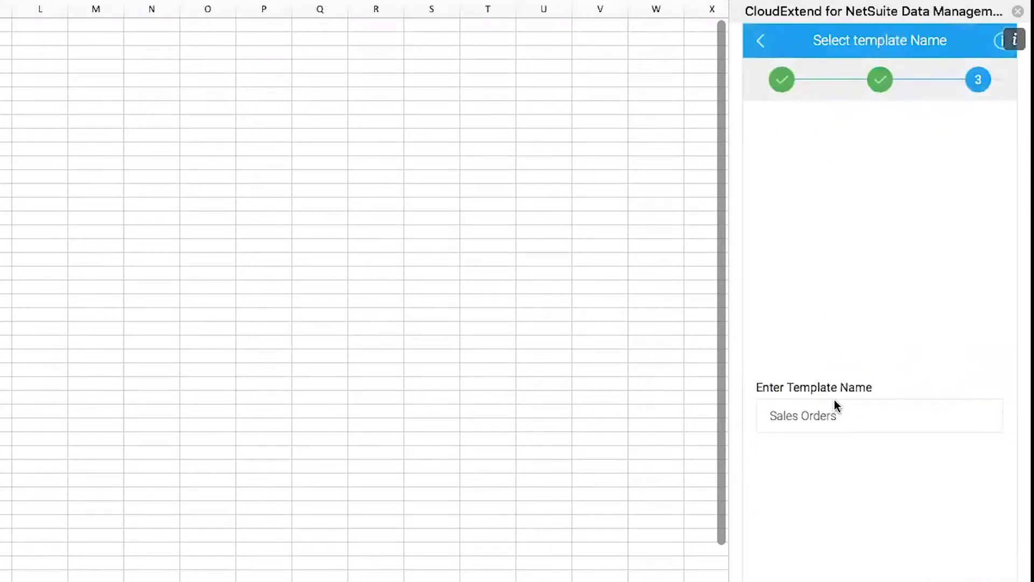
left_click(849, 414)
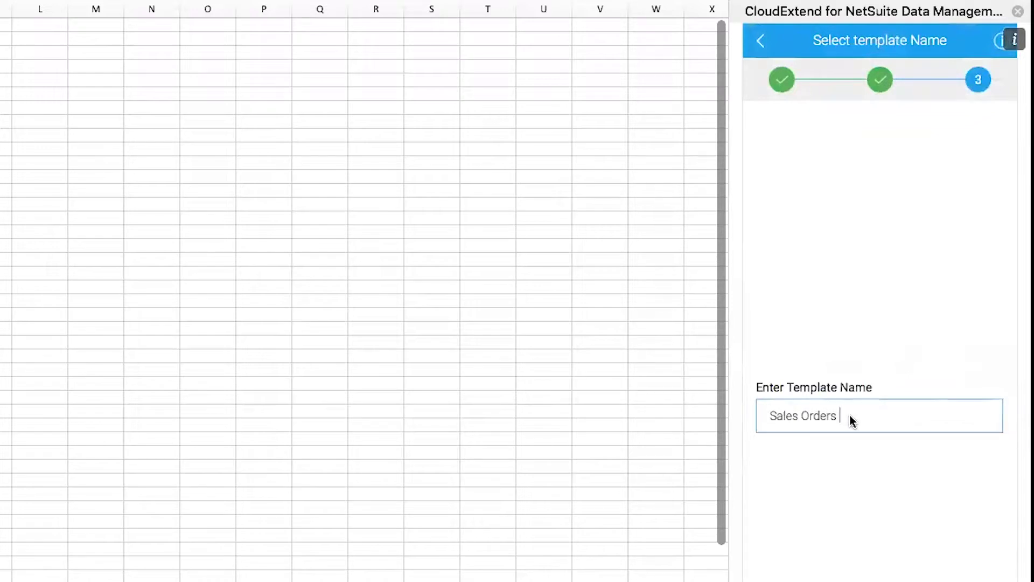
type("Imported")
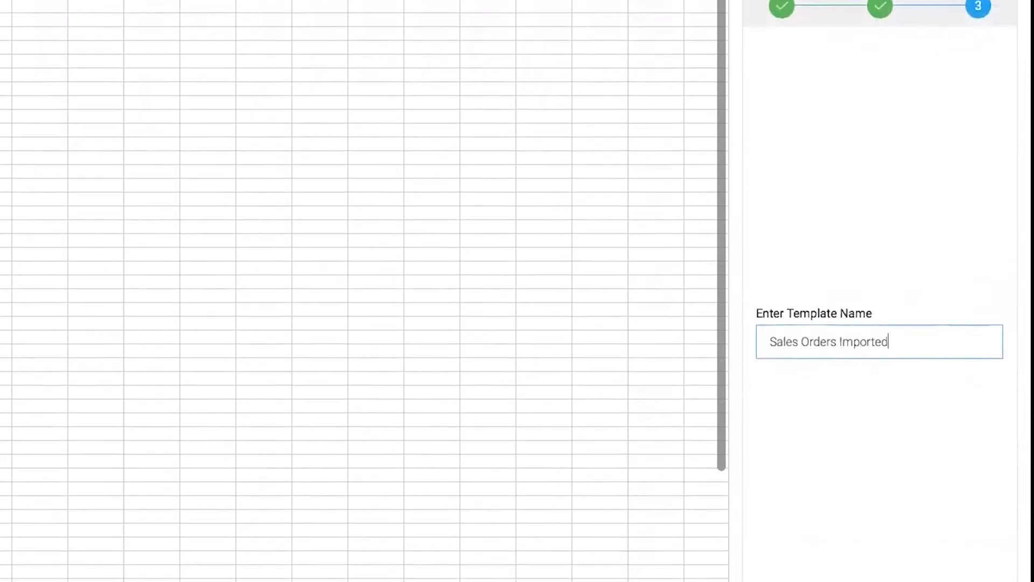
left_click(810, 554)
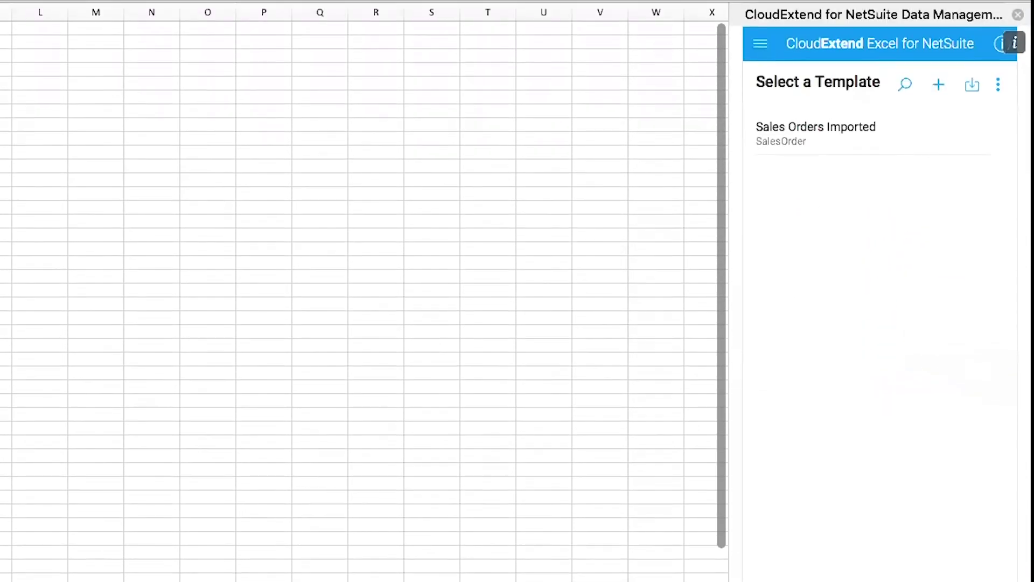
- Edit the Sales Orders Imported template and remove the Item List: Amount field
mouse_move(861, 141)
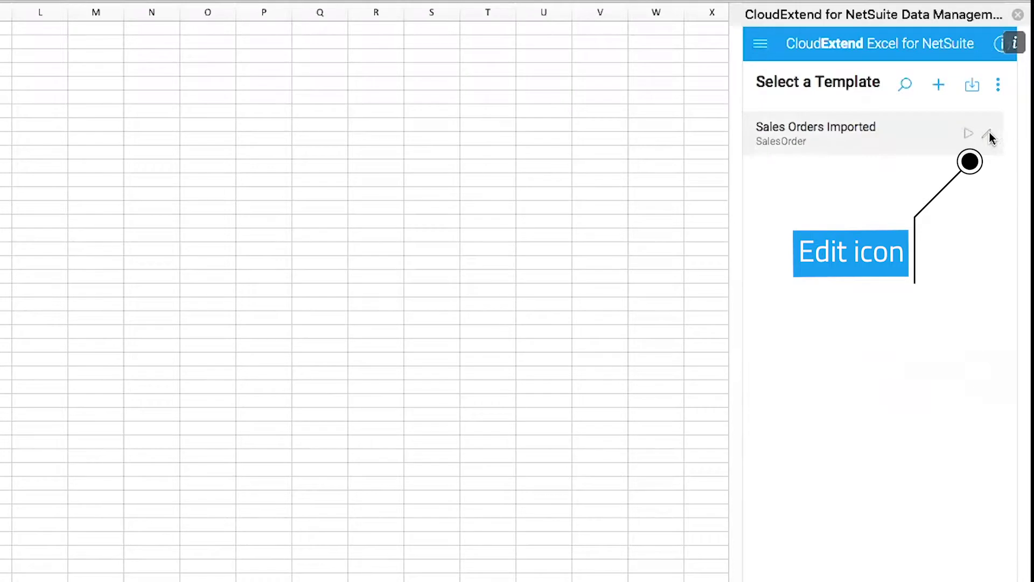
left_click(987, 134)
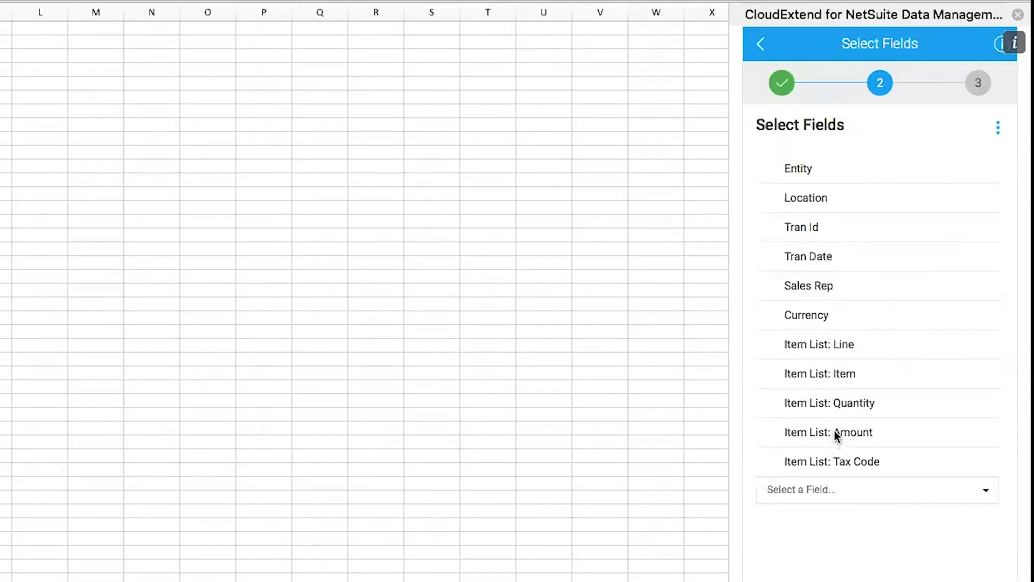
mouse_move(882, 437)
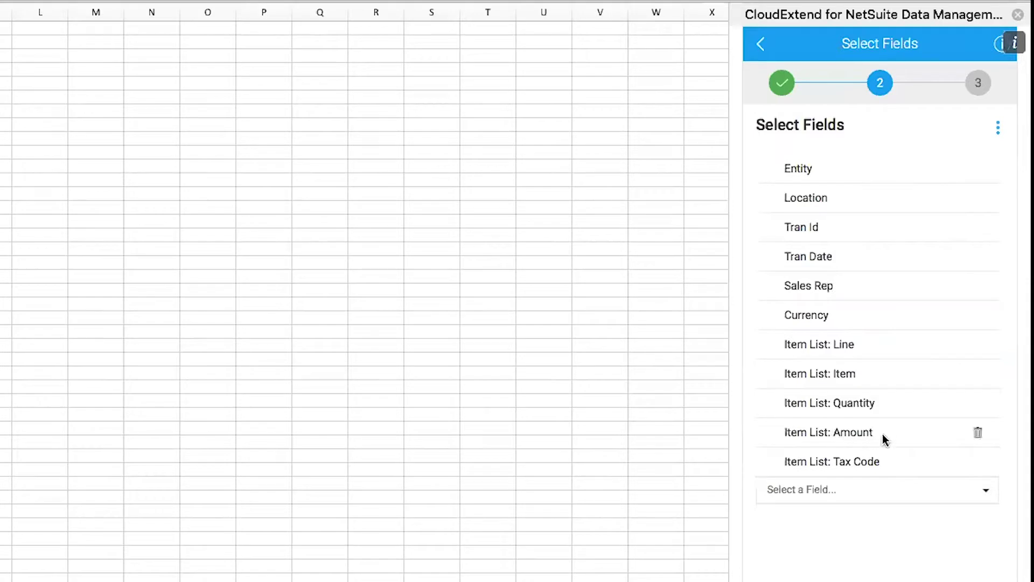
left_click(977, 434)
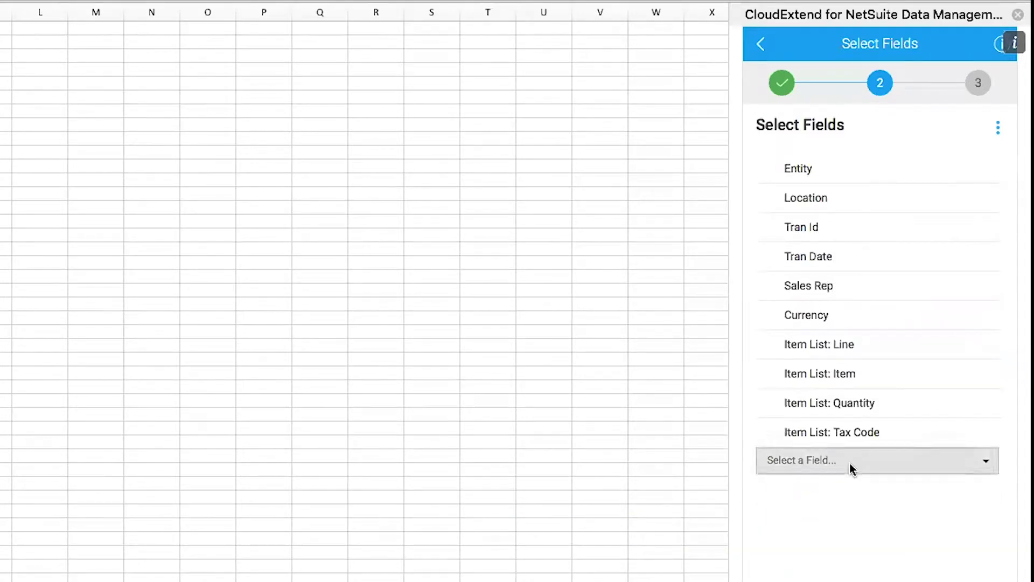
- Add the Item List: Rate field to the template, searching for "rate", and remove the Item List: Tax Code field
left_click(854, 465)
type("rate")
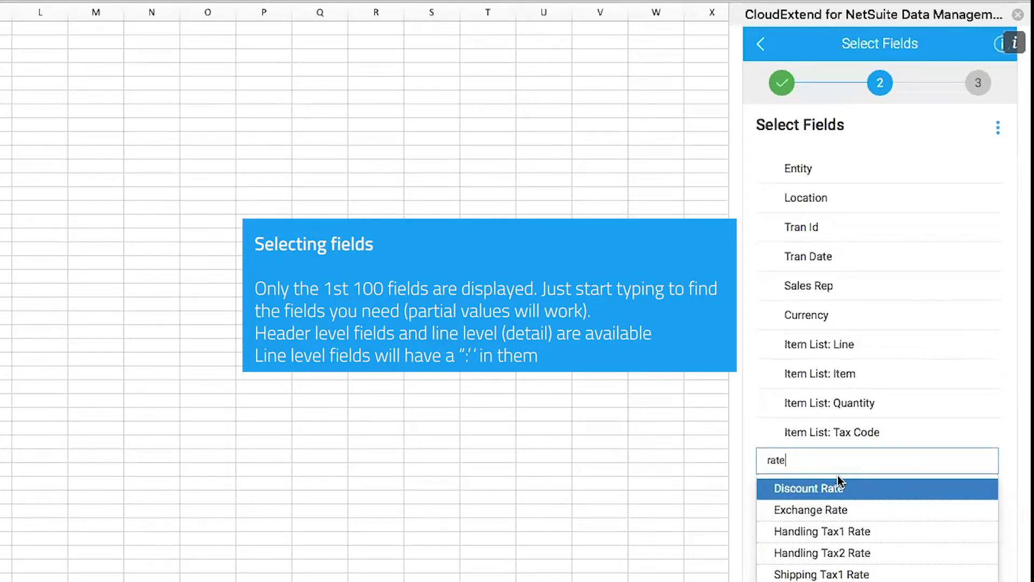
scroll(836, 528, "down", 3)
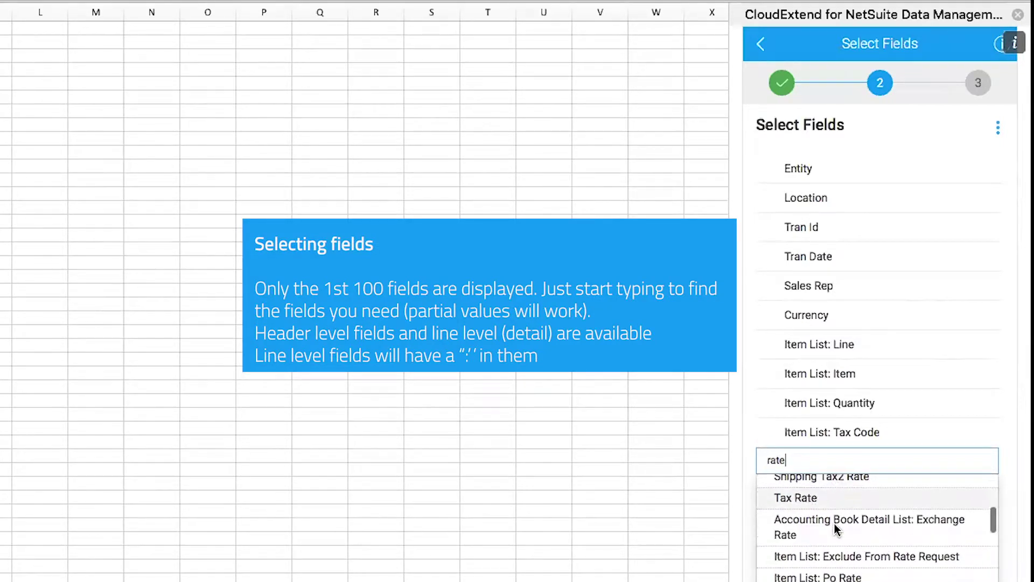
scroll(836, 528, "down", 2)
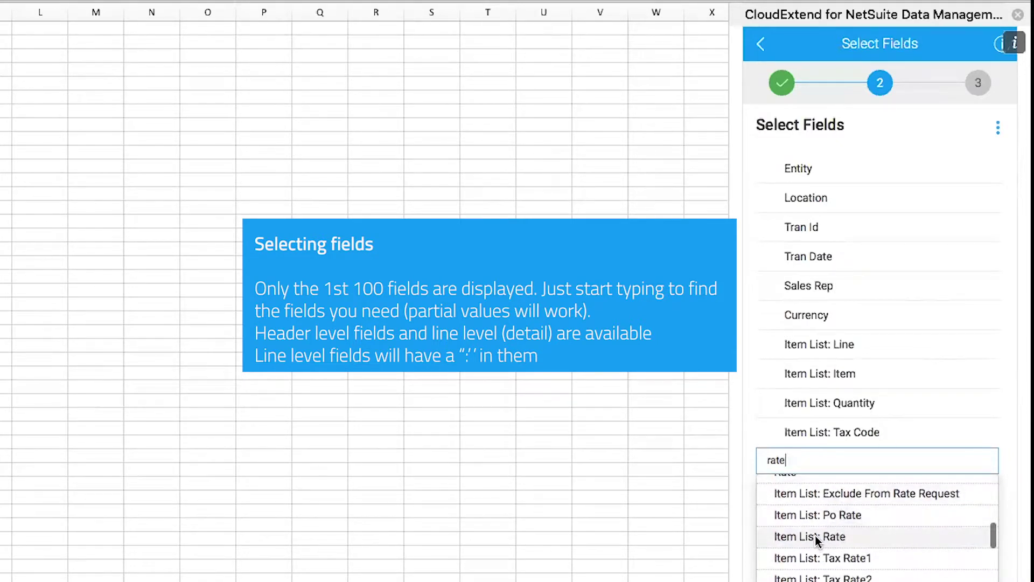
left_click(815, 536)
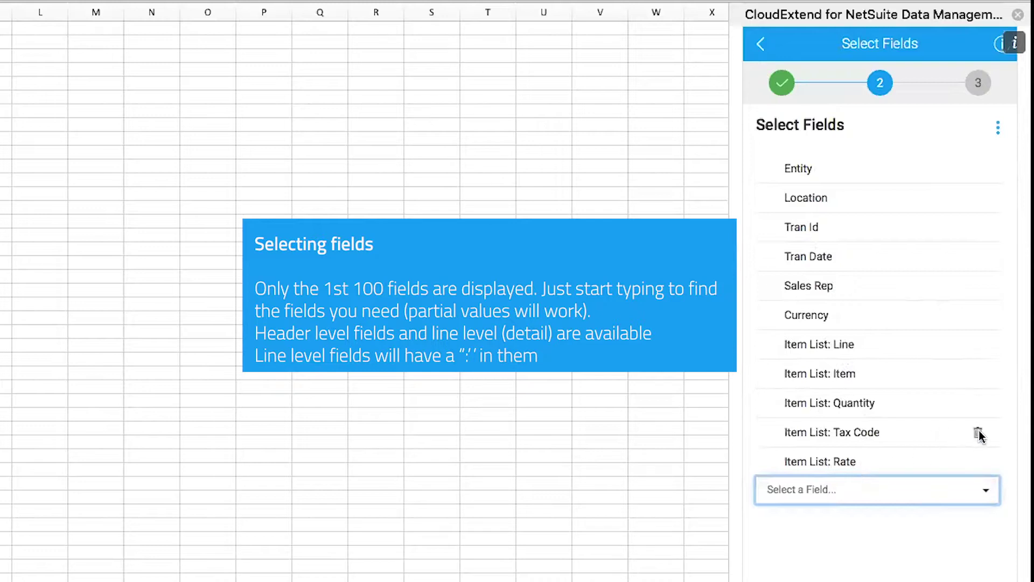
left_click(978, 432)
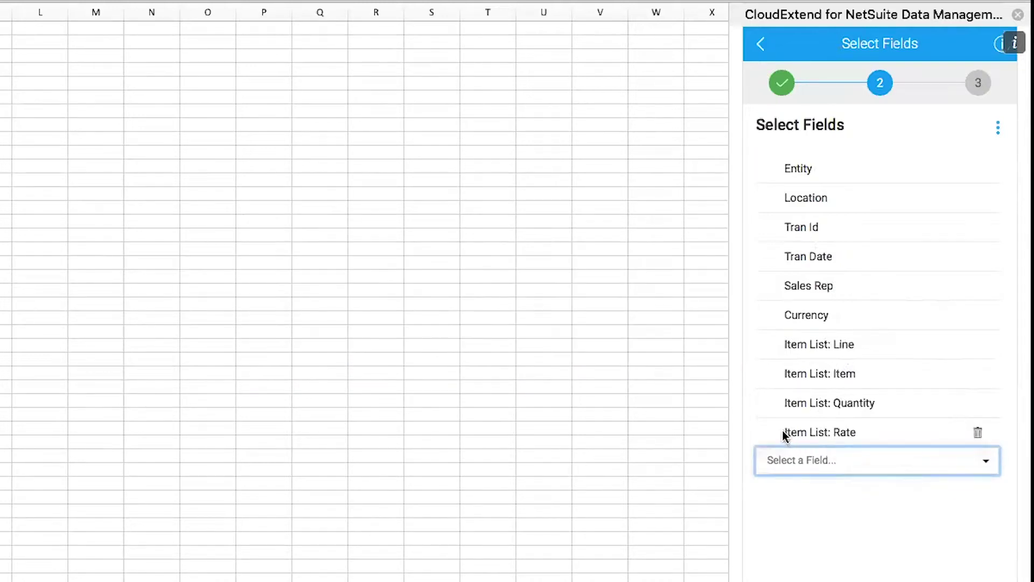
- Try to move the Item List: Rate field higher, and look up the Date field's ID on the NetSuite sales order in Chrome
left_click_drag(786, 435, 792, 401)
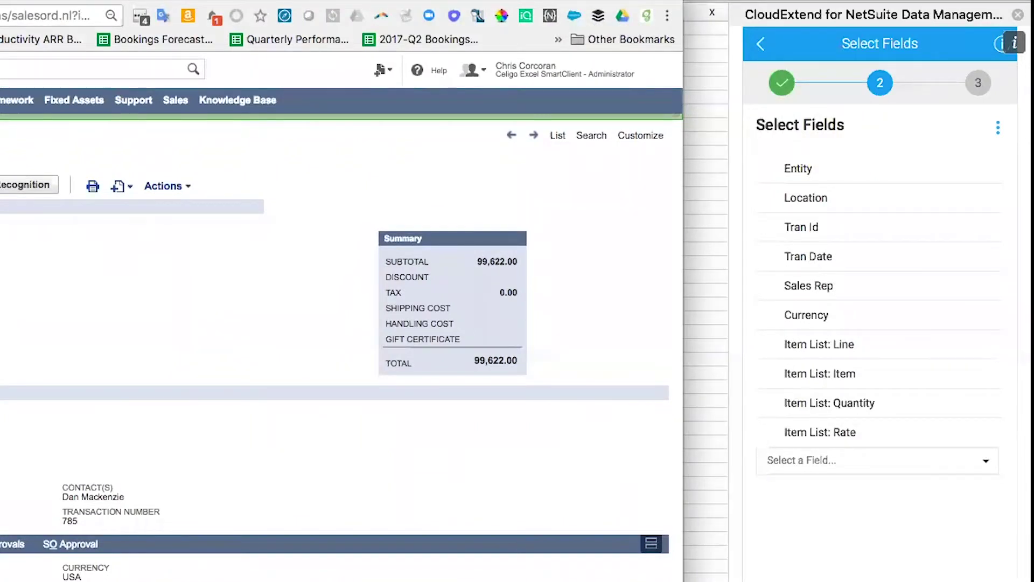
left_click(33, 323)
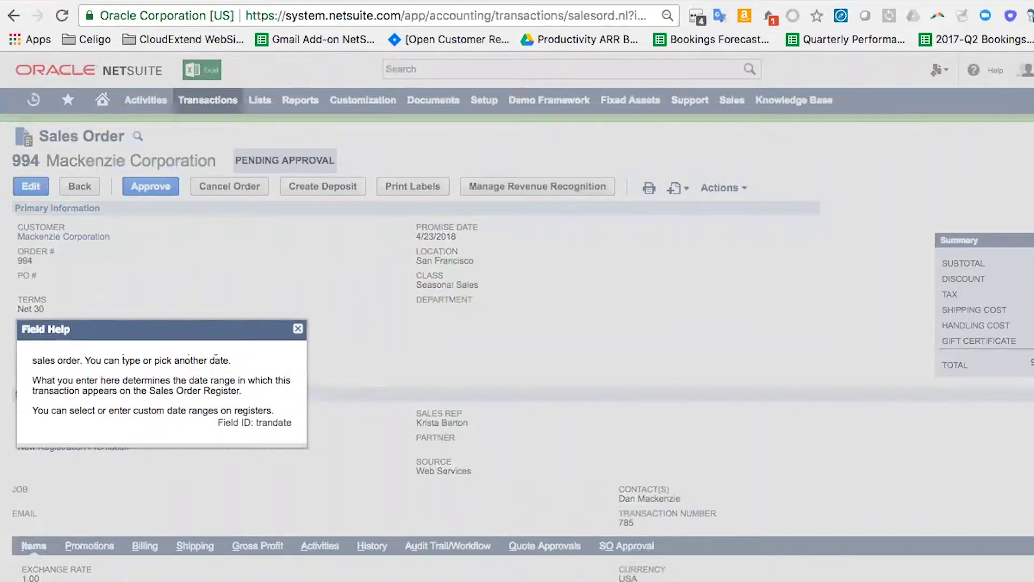
left_click(298, 329)
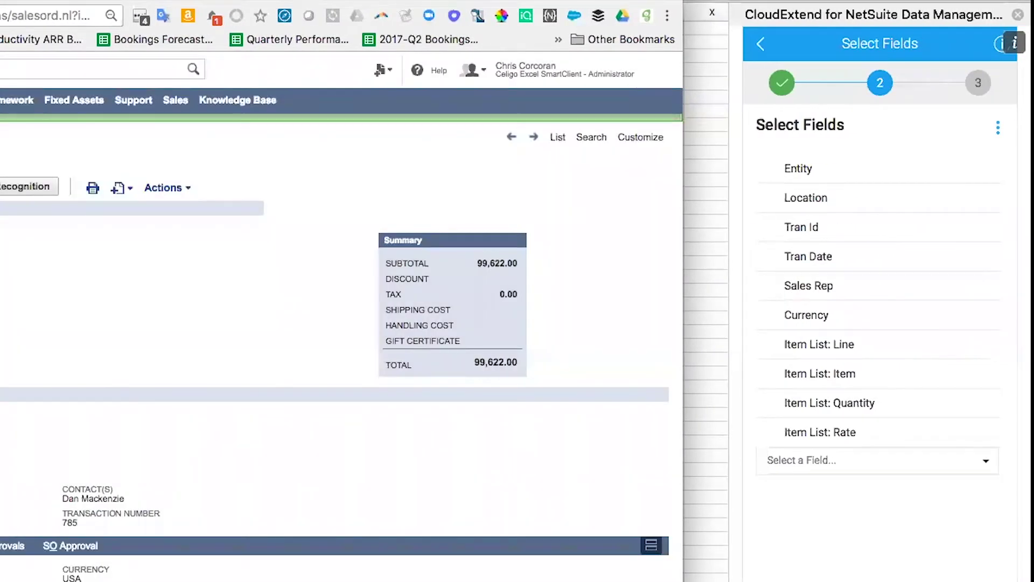
key("super+h")
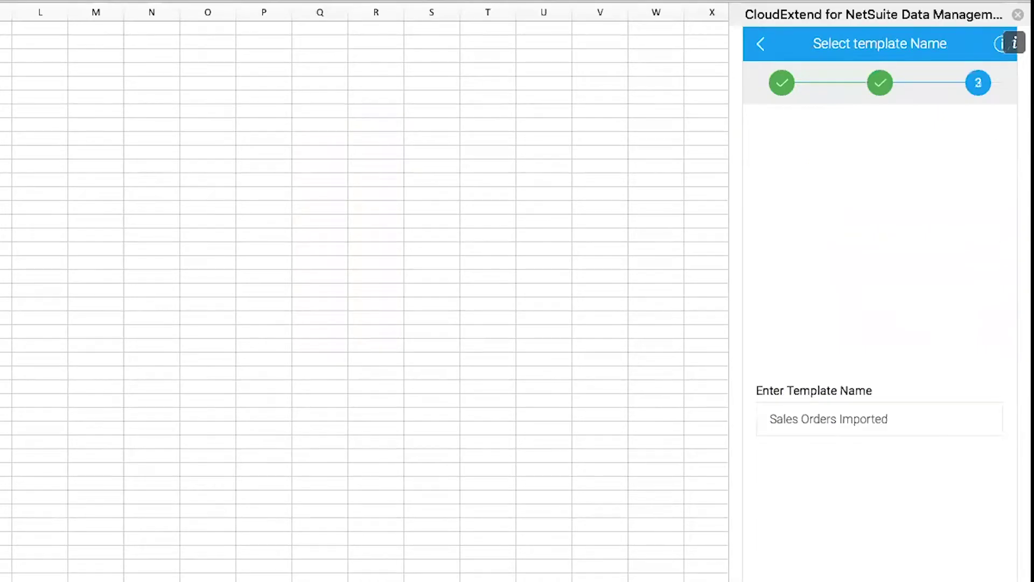
- Save the template as Sales Orders Imported and load it into the active worksheet, allowing its content to be cleared
key("Return")
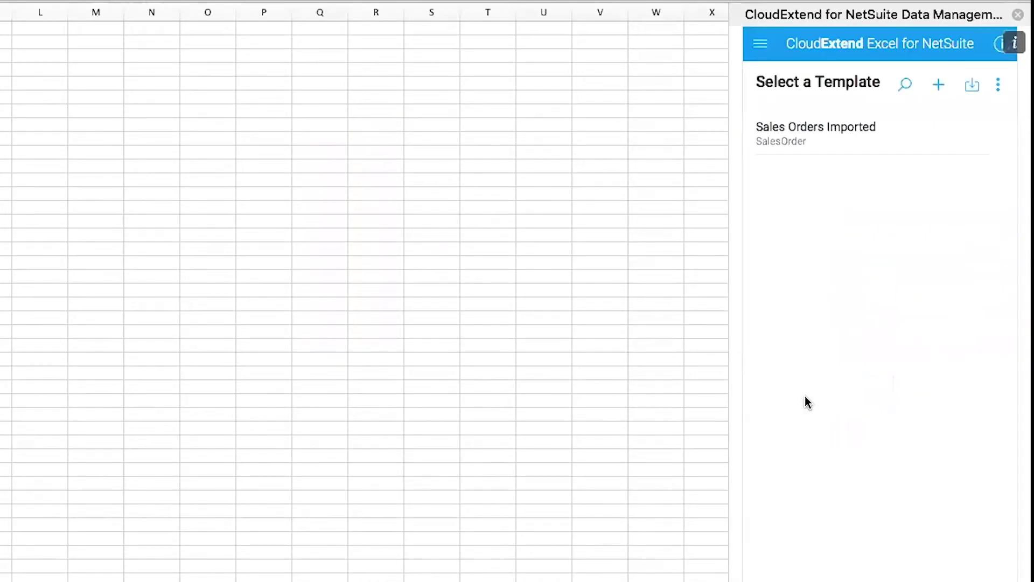
left_click(799, 130)
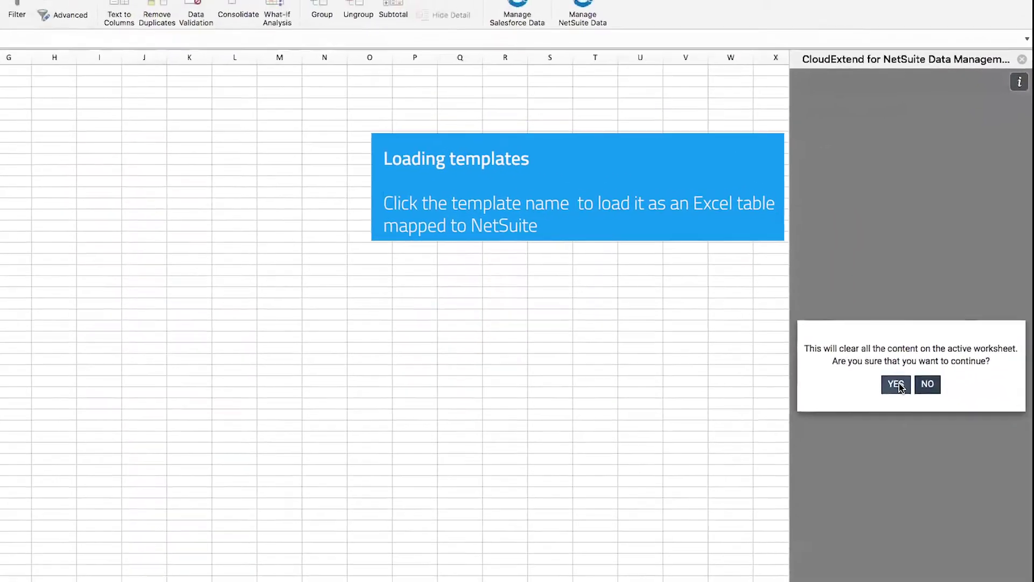
left_click(880, 401)
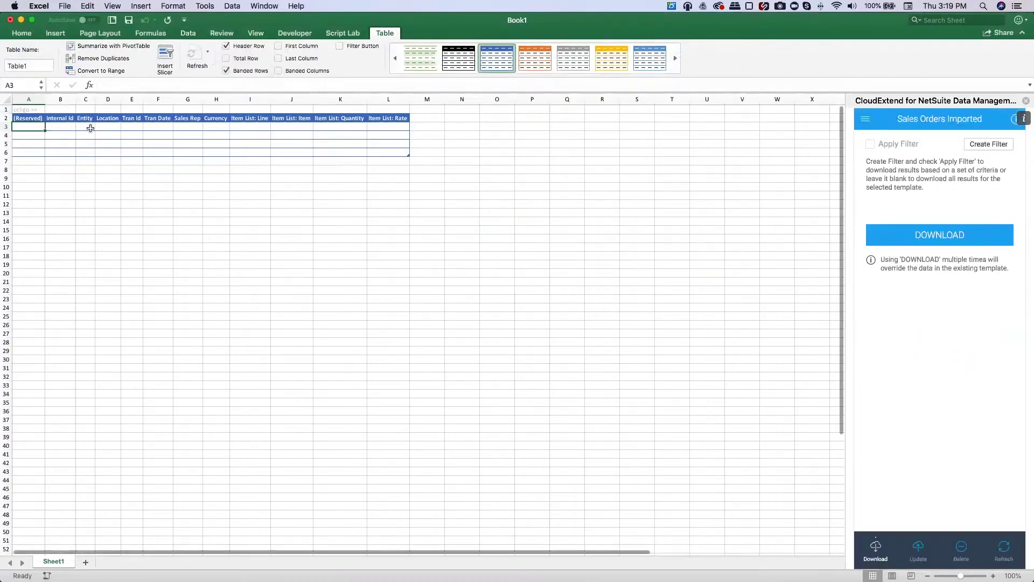
- Widen the Entity column and go through the field names in row 2 from Entity to Tran Id
left_click_drag(96, 99, 110, 97)
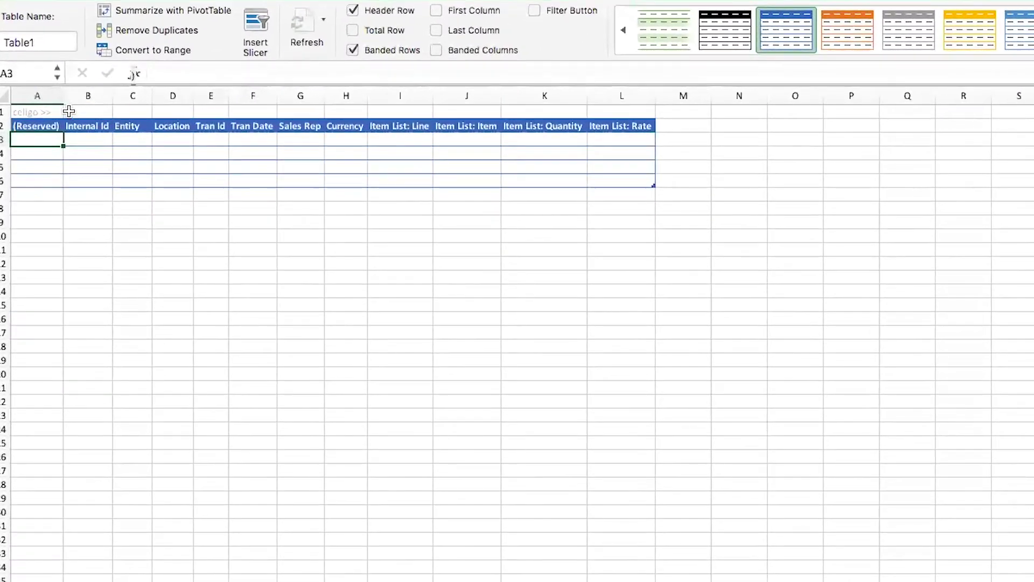
left_click(136, 128)
key("Right")
key("Right")
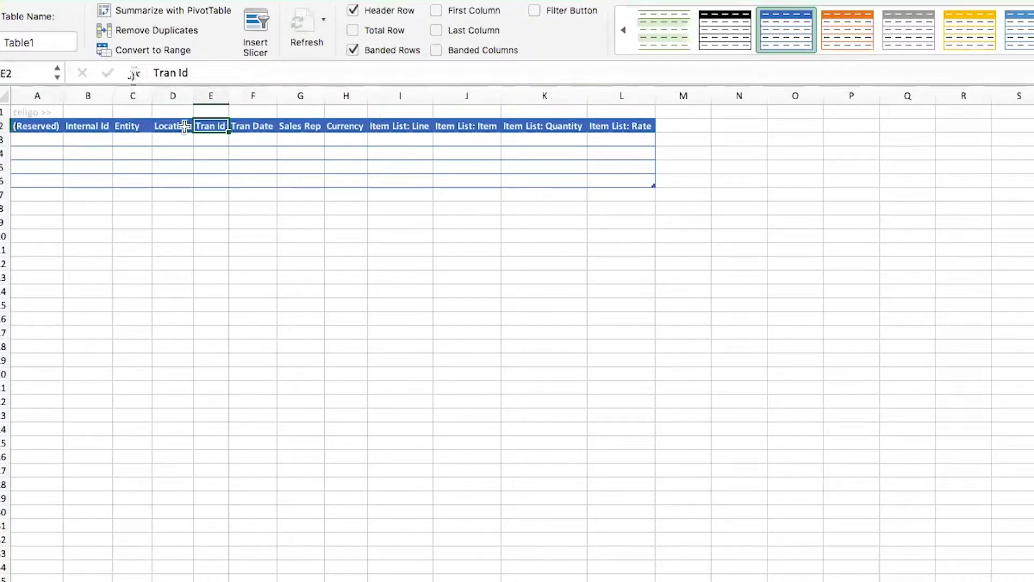
- Inspect the hidden field mappings in row 1 above the Internal Id, Entity, Tran Date and Location headers
left_click(95, 107)
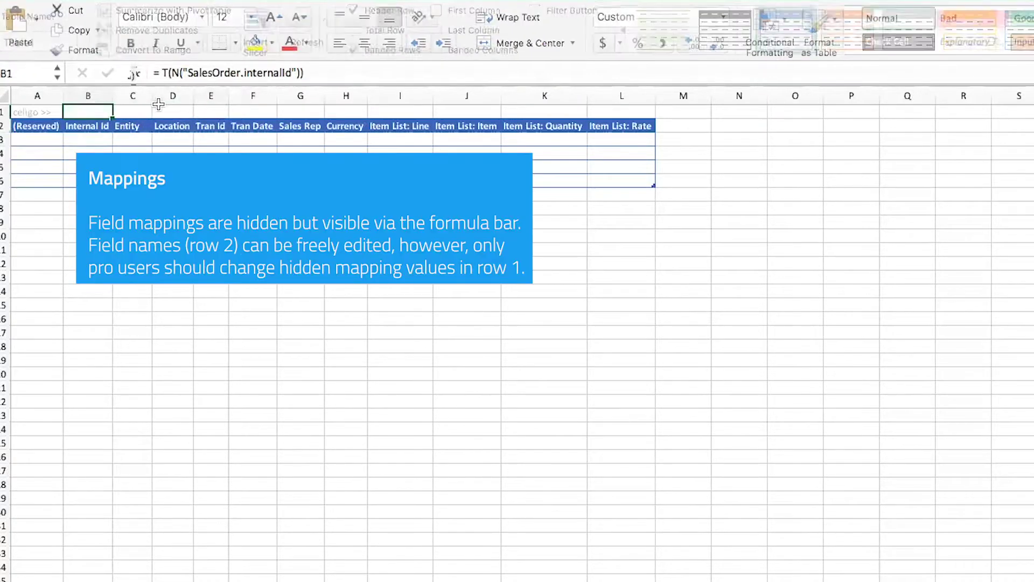
left_click(141, 112)
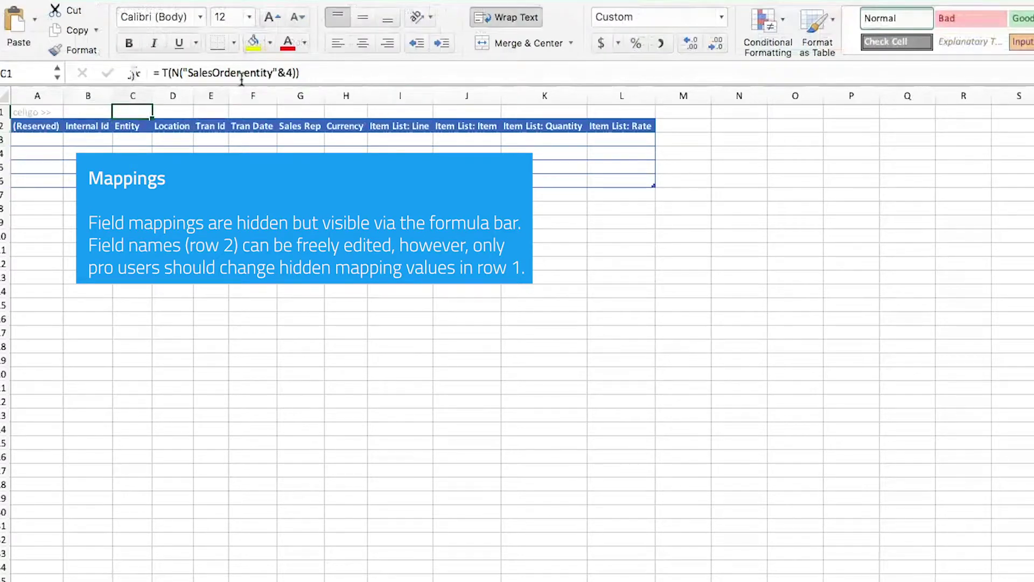
left_click(189, 109)
left_click(242, 110)
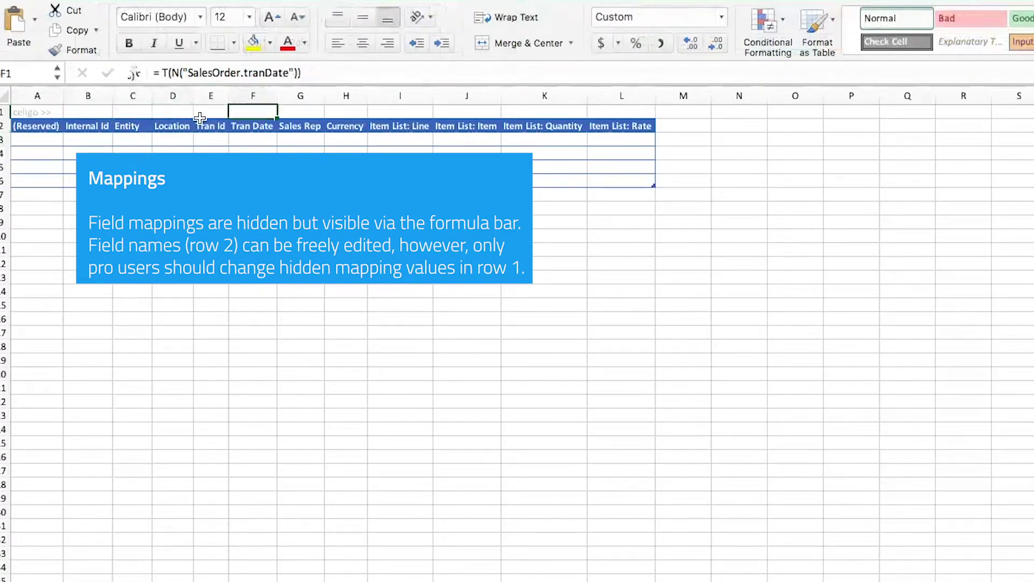
left_click(175, 110)
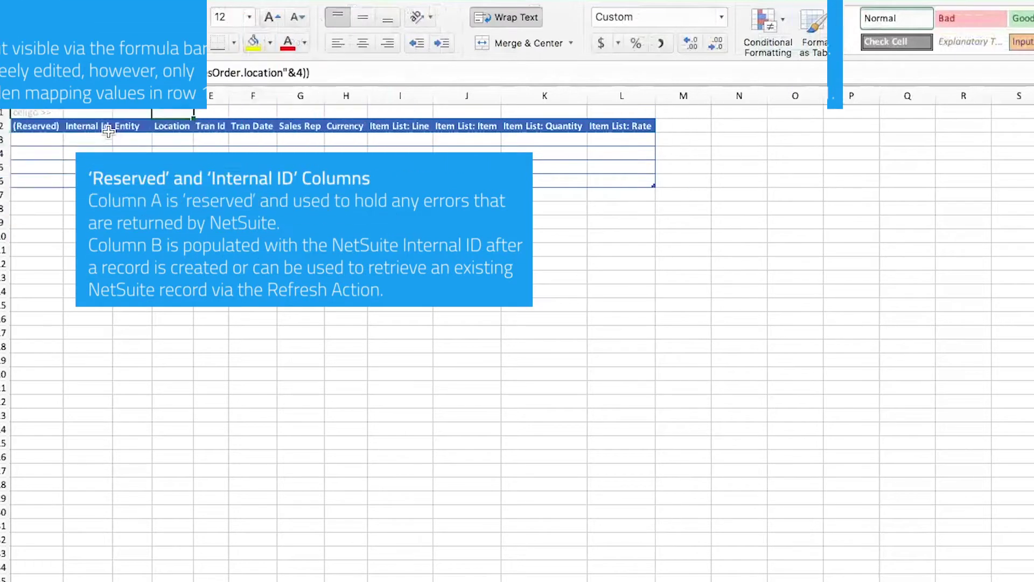
- Enter the sales order's internal ID in cell B3 and refresh that row with the record's data from NetSuite
left_click(95, 140)
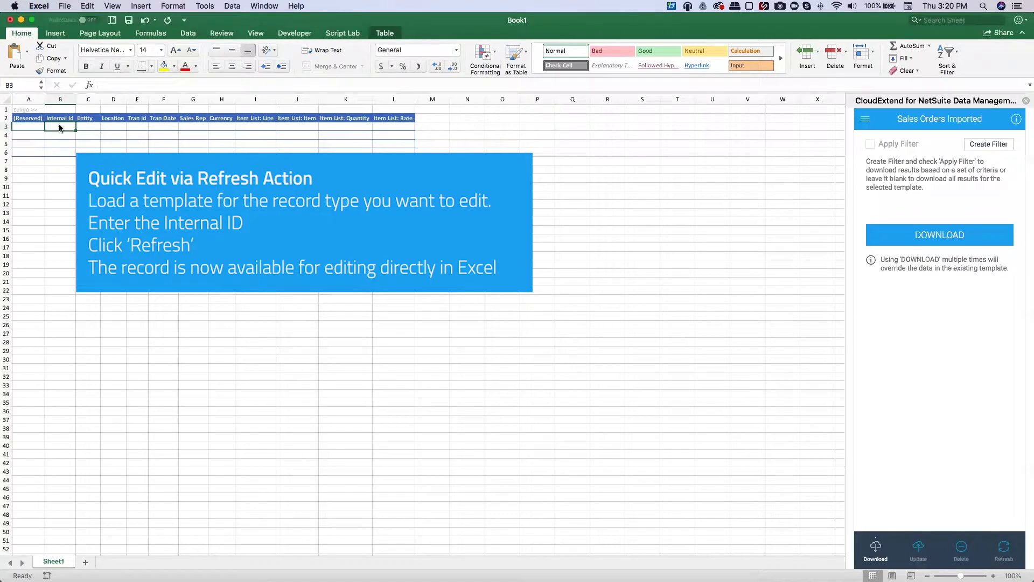
type("55308")
key("Tab")
key("Tab")
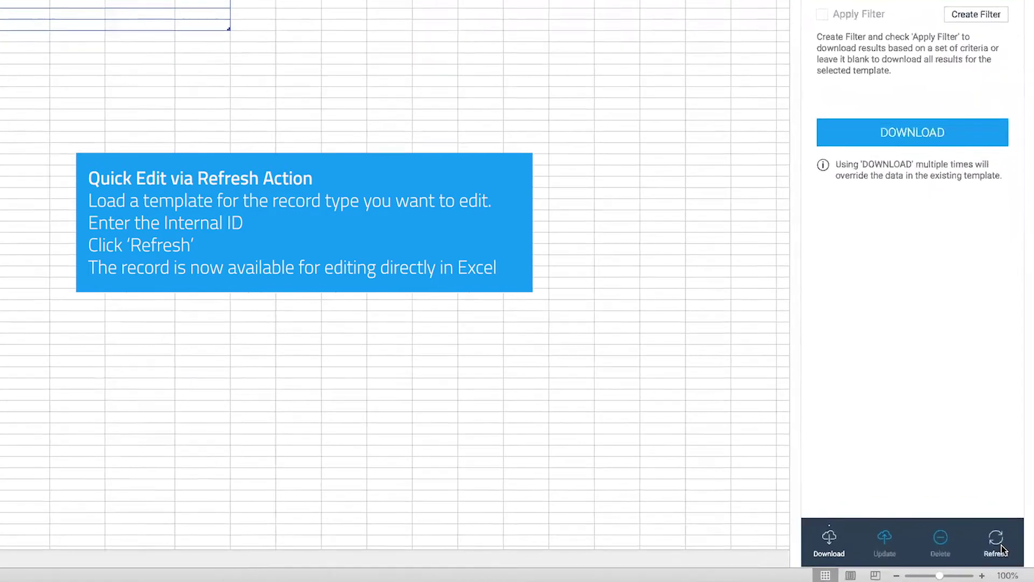
left_click(997, 543)
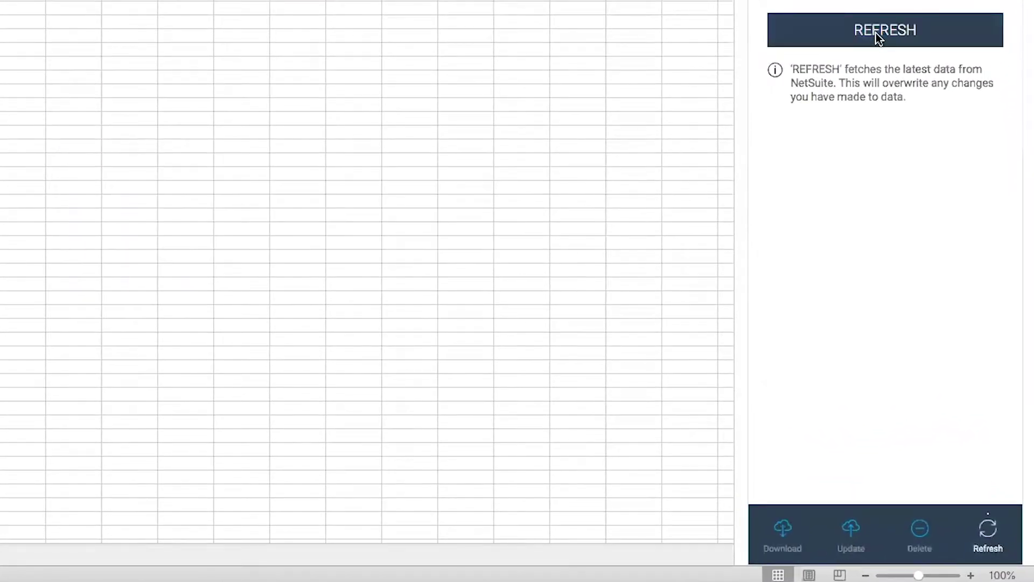
left_click(875, 34)
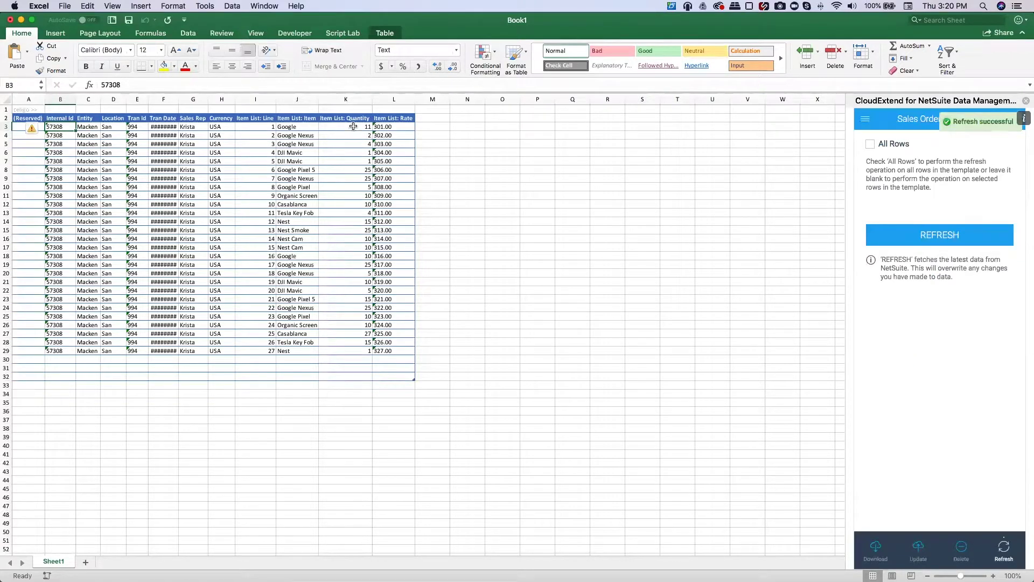
- Set Item List: Quantity to 5 for every order line in K3:K29 and send the update to NetSuite
left_click(353, 126)
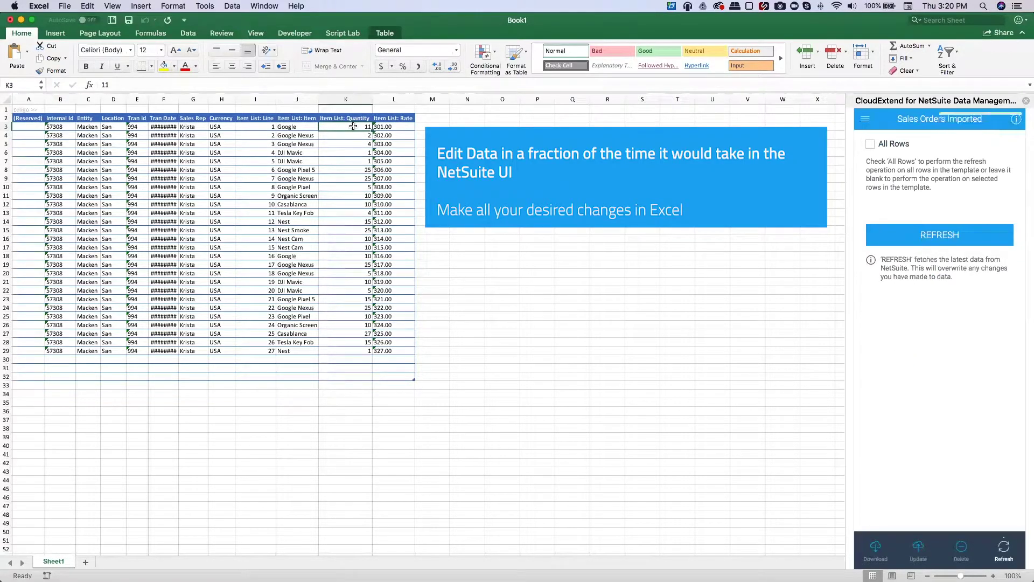
type("5")
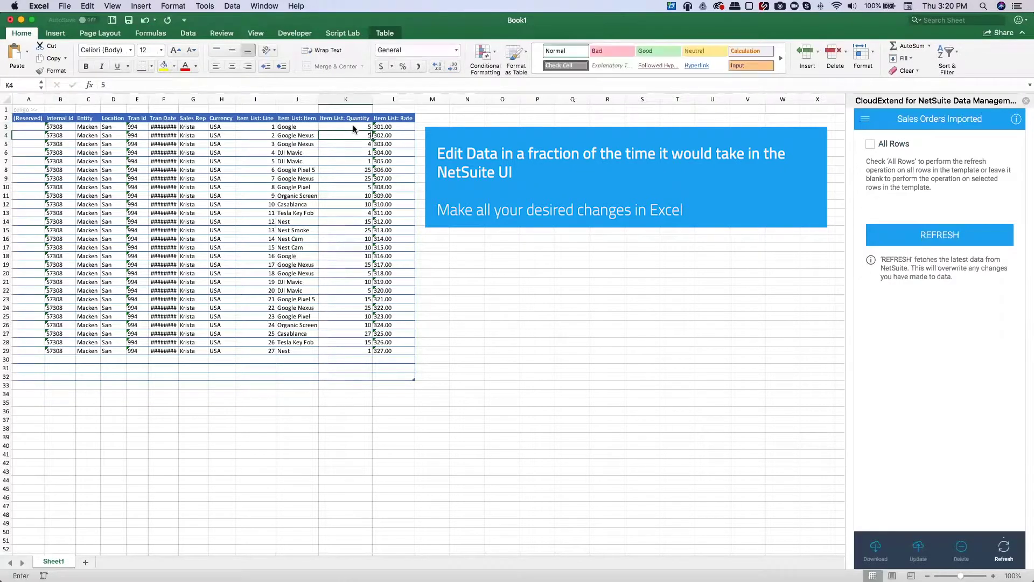
type("5")
key("Return")
left_click_drag(351, 126, 376, 355)
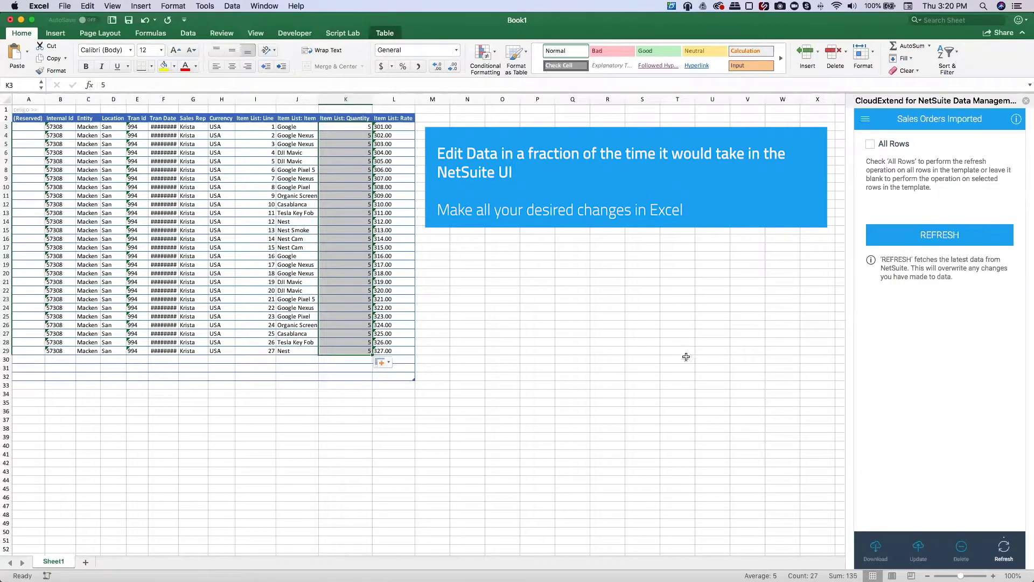
left_click(915, 553)
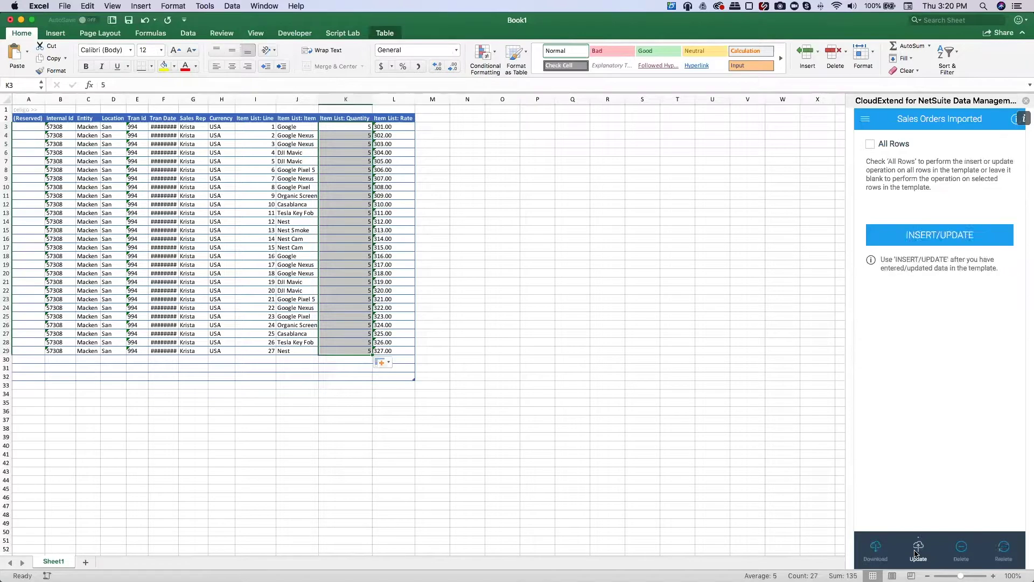
left_click(915, 238)
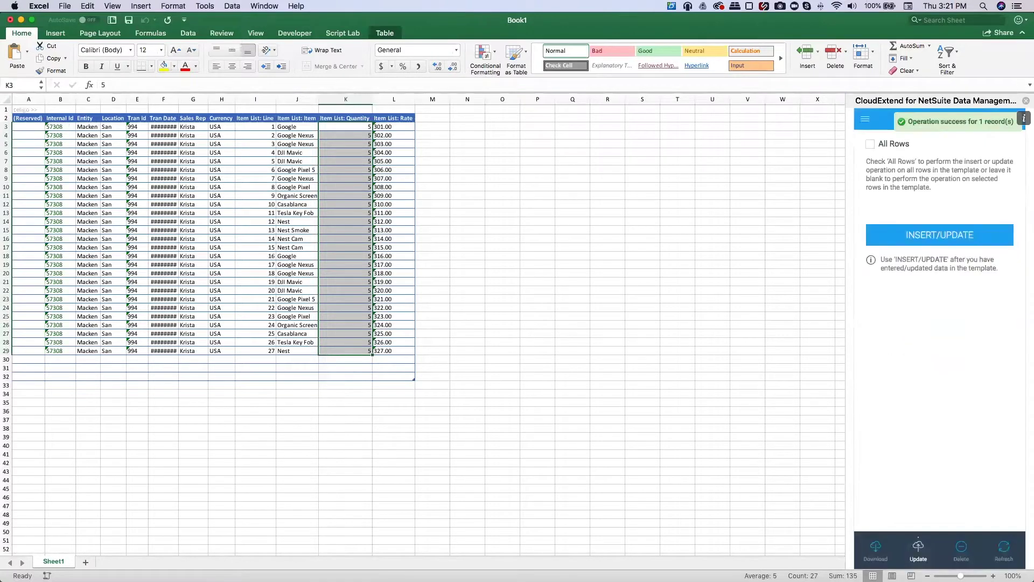
- Switch to the NetSuite sales order in Chrome, reload it and check the item quantities and order total
key("super+Tab")
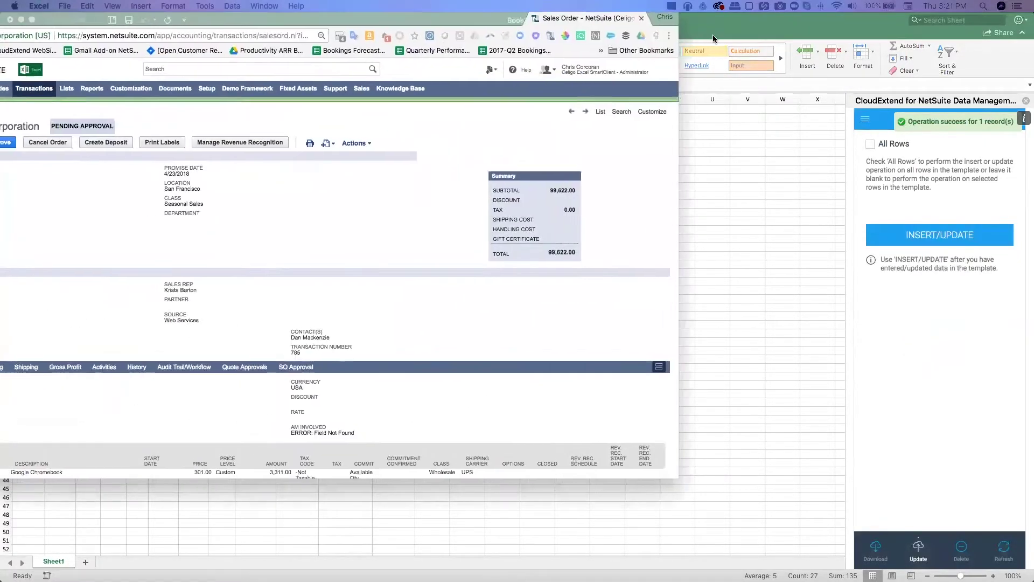
scroll(279, 406, "down", 5)
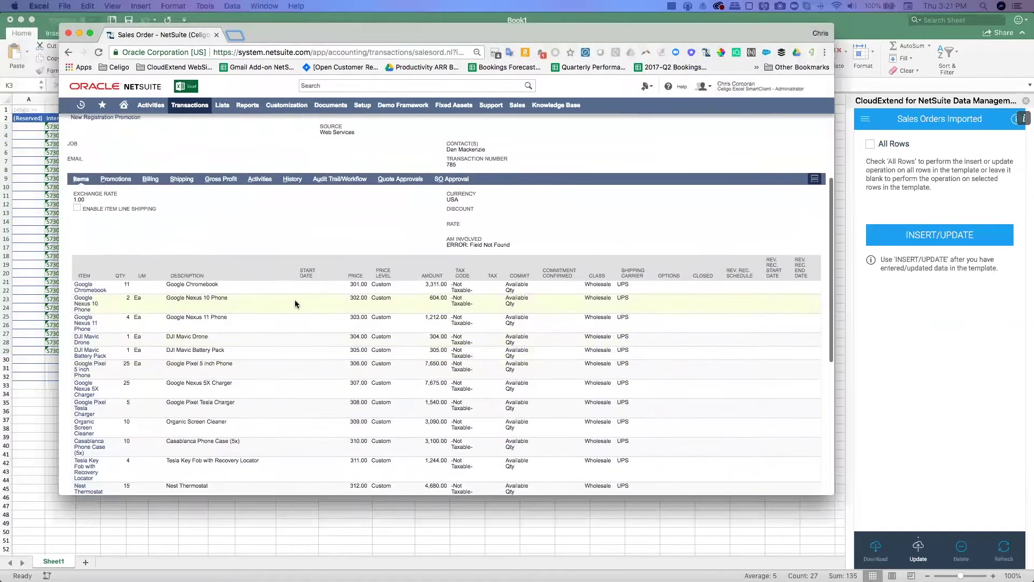
scroll(187, 309, "up", 8)
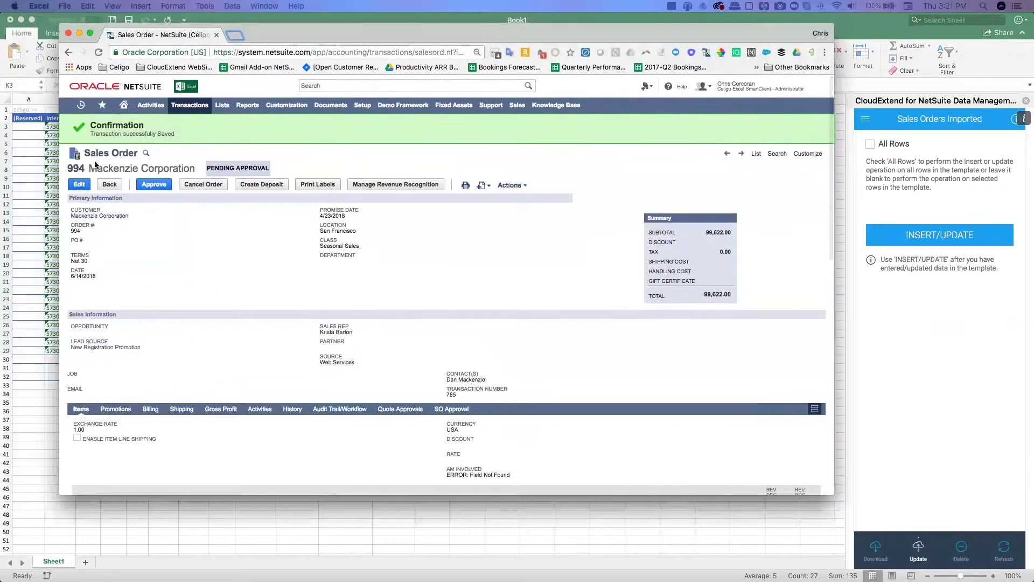
left_click(98, 52)
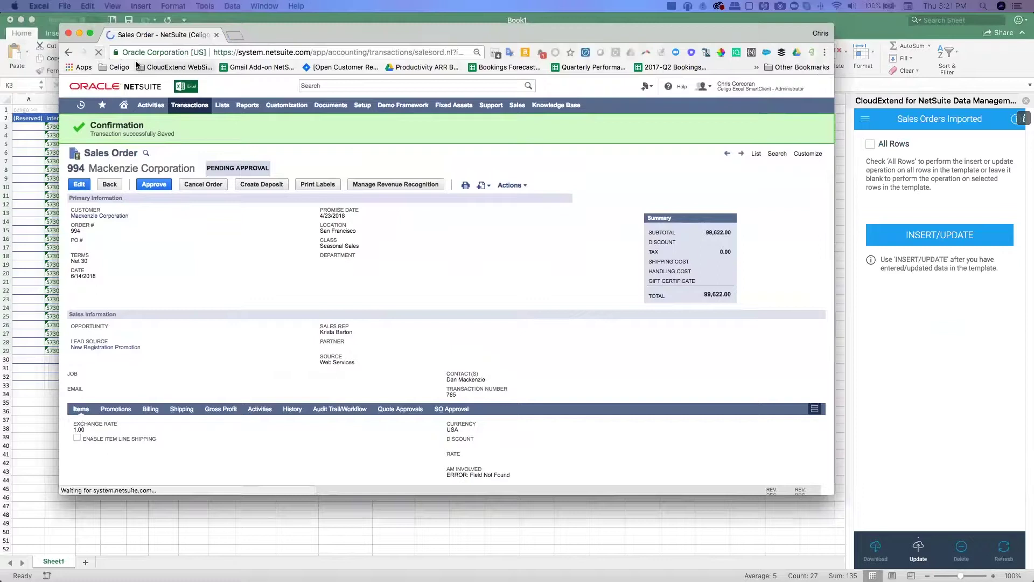
scroll(238, 275, "down", 10)
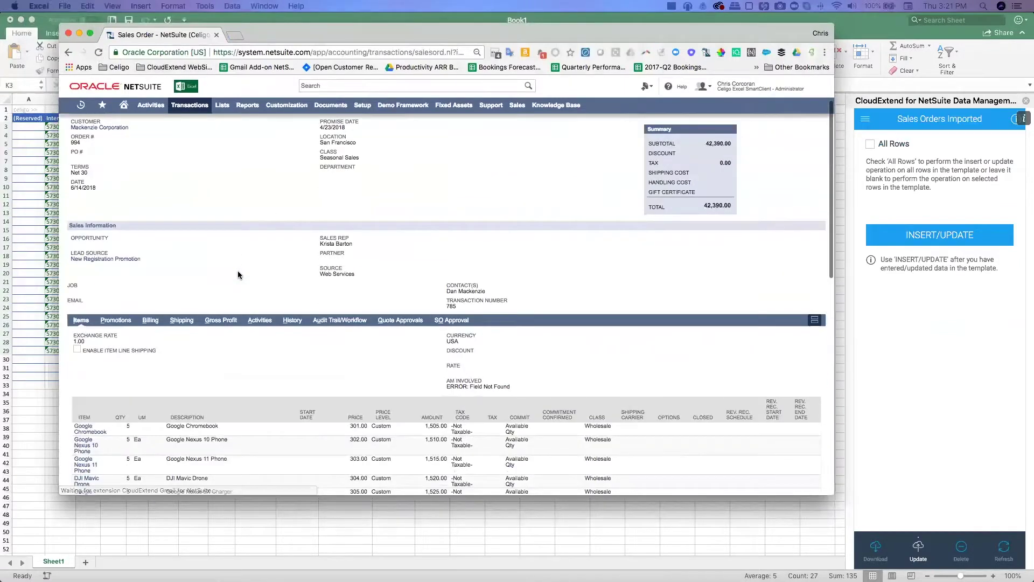
scroll(238, 275, "down", 3)
scroll(238, 275, "up", 15)
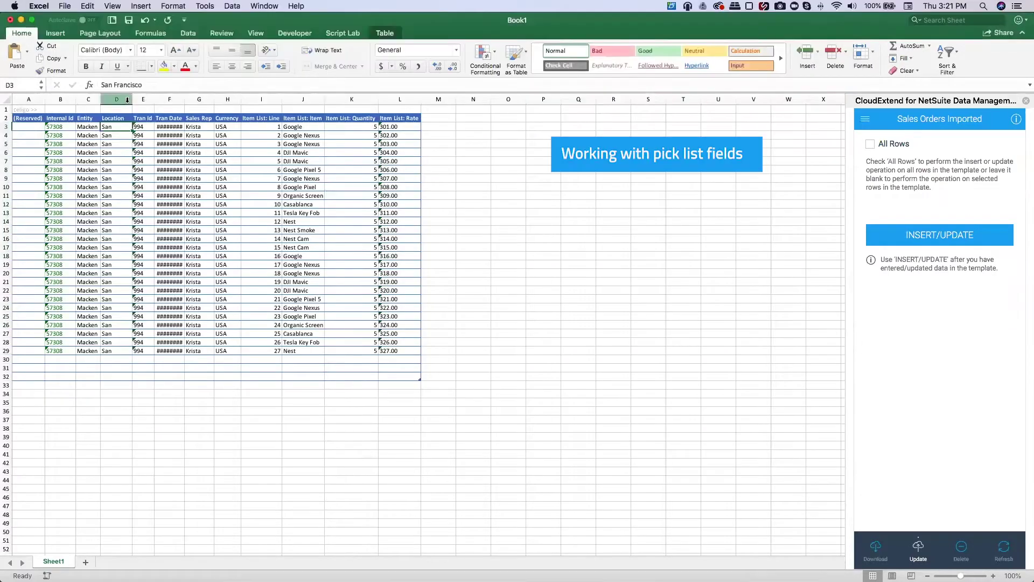
- Widen the Location column and view the Location picklist values for San Francisco, clearing that search text
left_click_drag(132, 99, 165, 99)
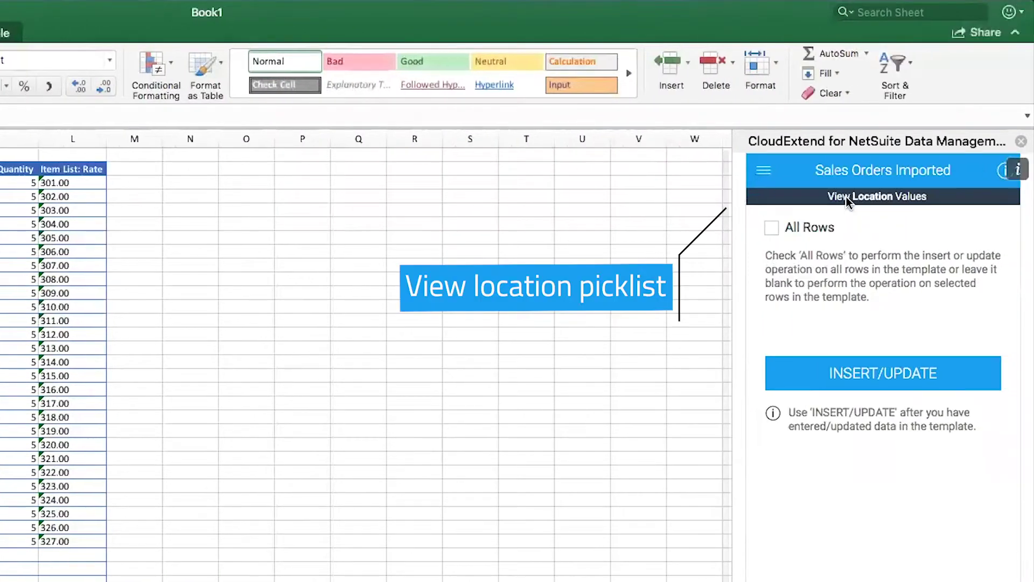
left_click(848, 197)
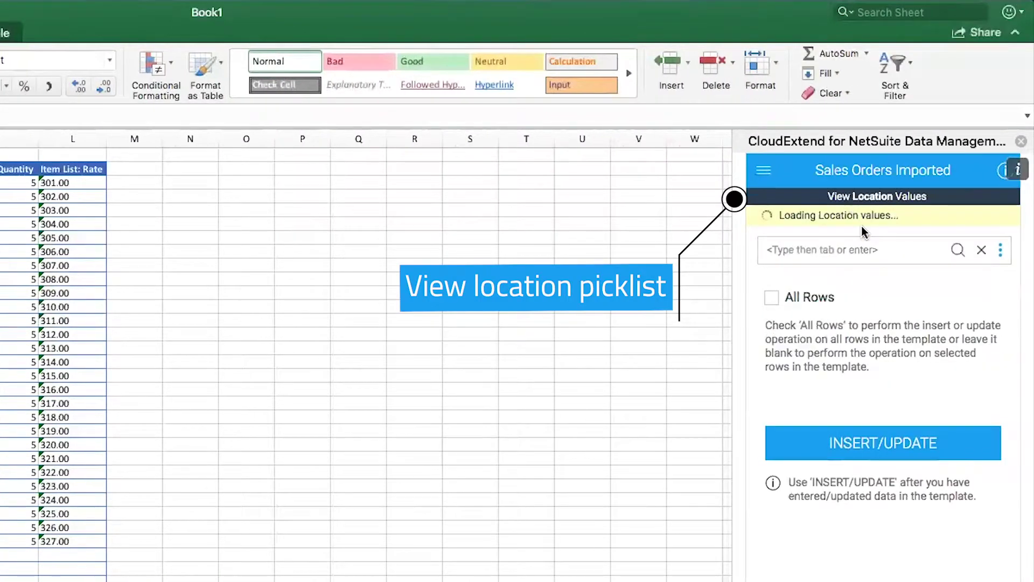
type("San Francisco")
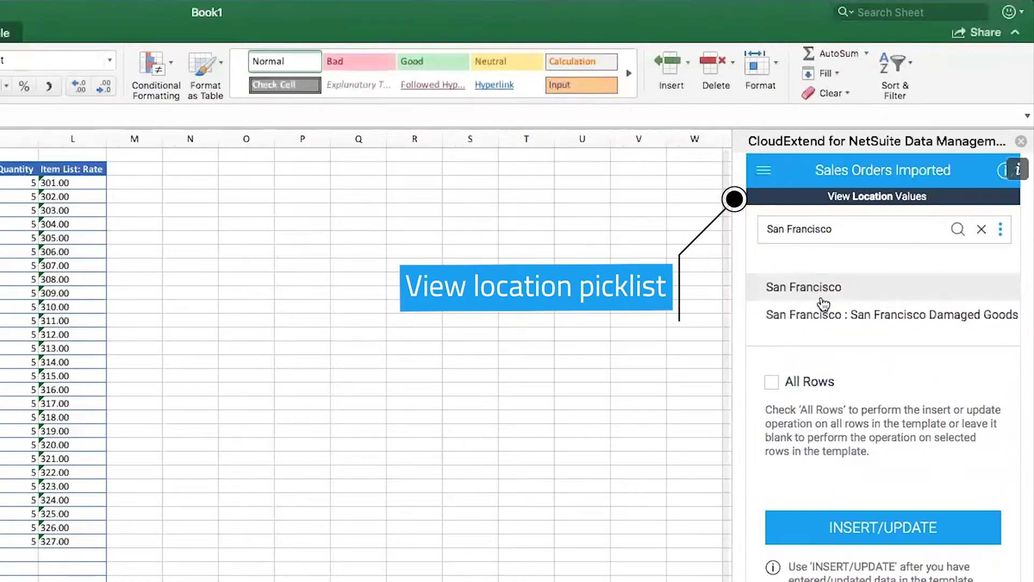
left_click(981, 230)
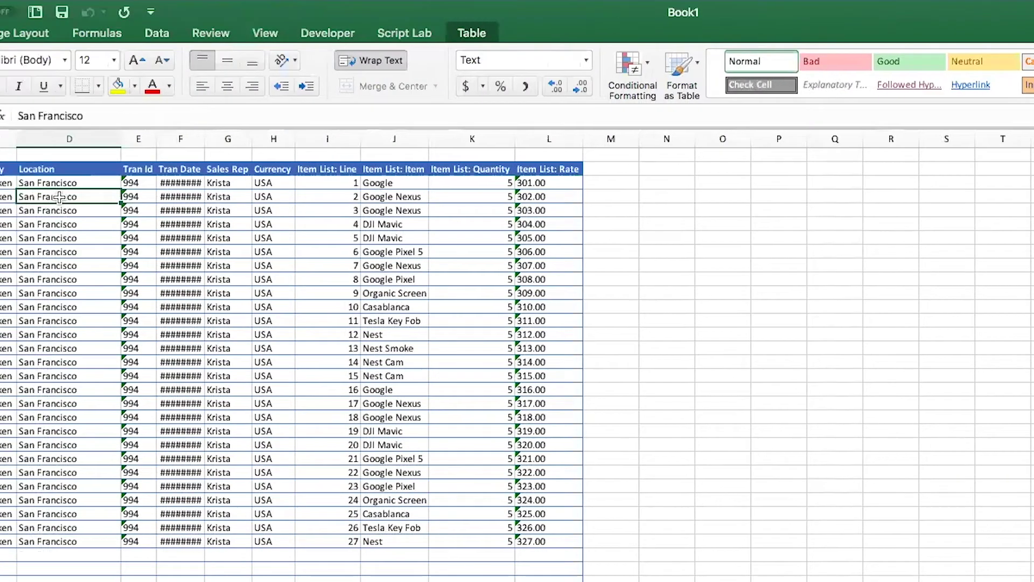
- Enter the partial location "Los Ang" in cell D3 of the Location column for automatic lookup
type("Los ")
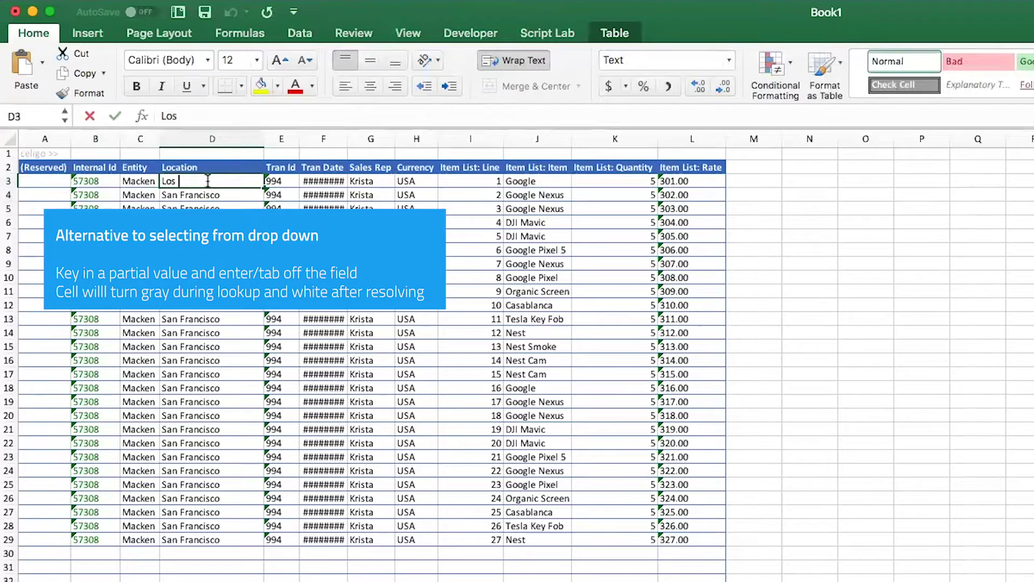
type("Ang")
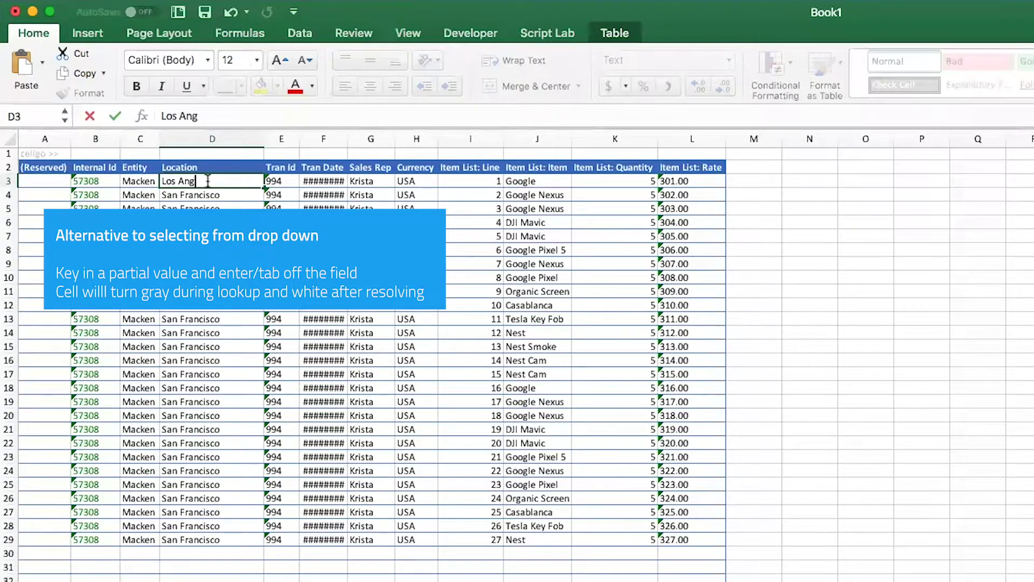
key("Return")
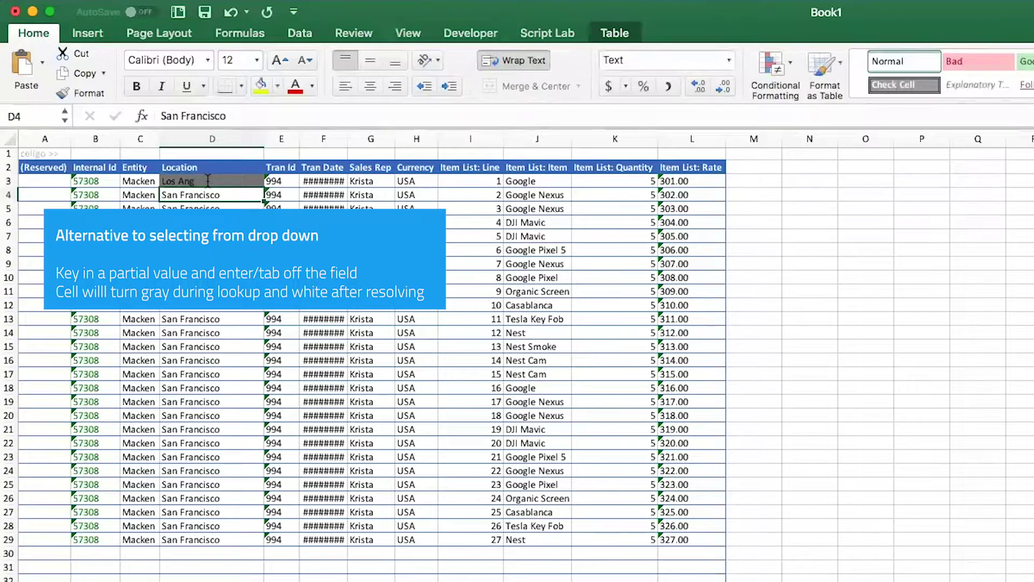
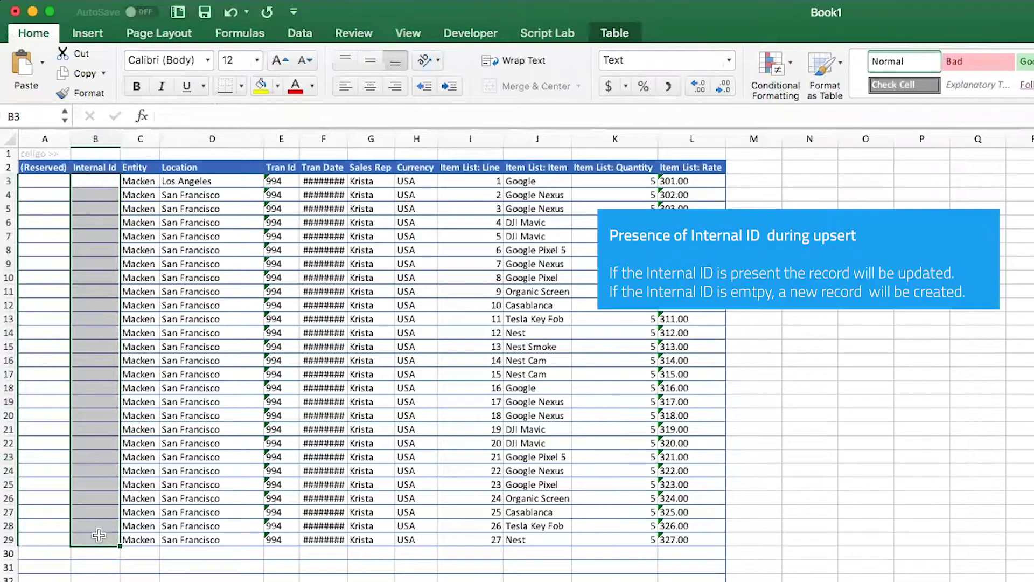
- Clear the Tran Id values in E3:E29 and widen the Tran Date and Entity columns to fit their contents
left_click_drag(283, 183, 290, 542)
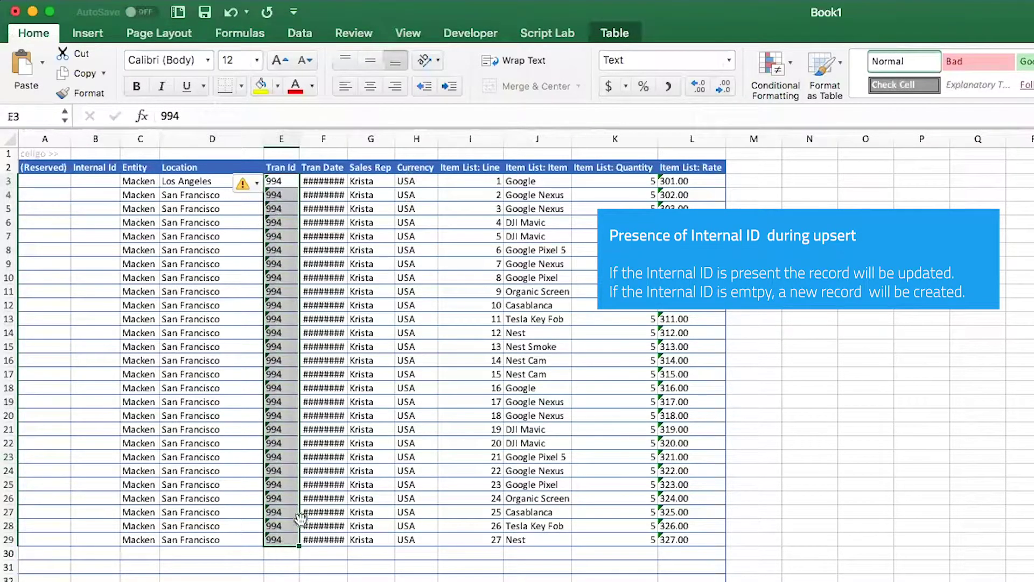
key("Delete")
left_click_drag(387, 525, 385, 525)
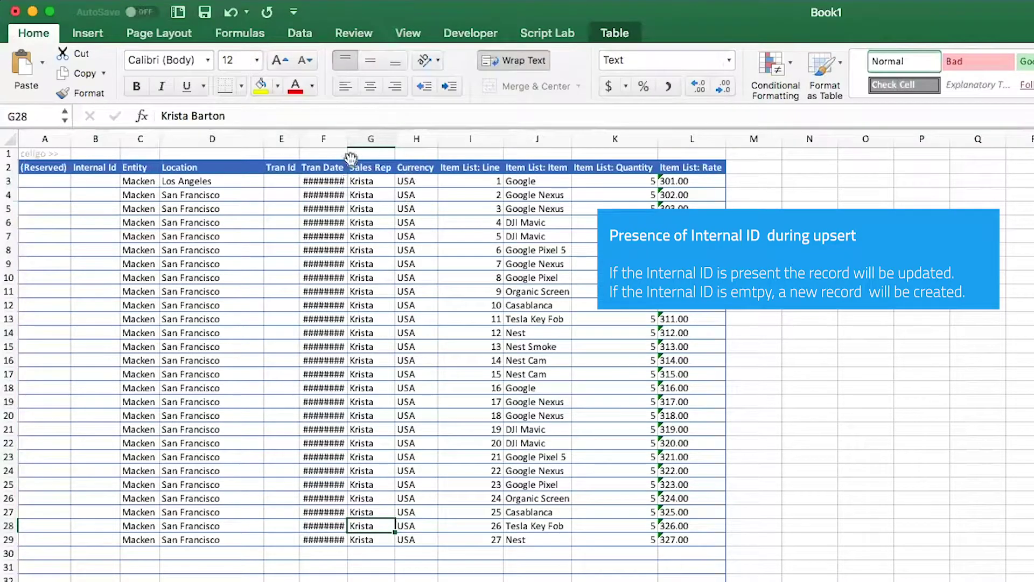
left_click_drag(348, 139, 368, 139)
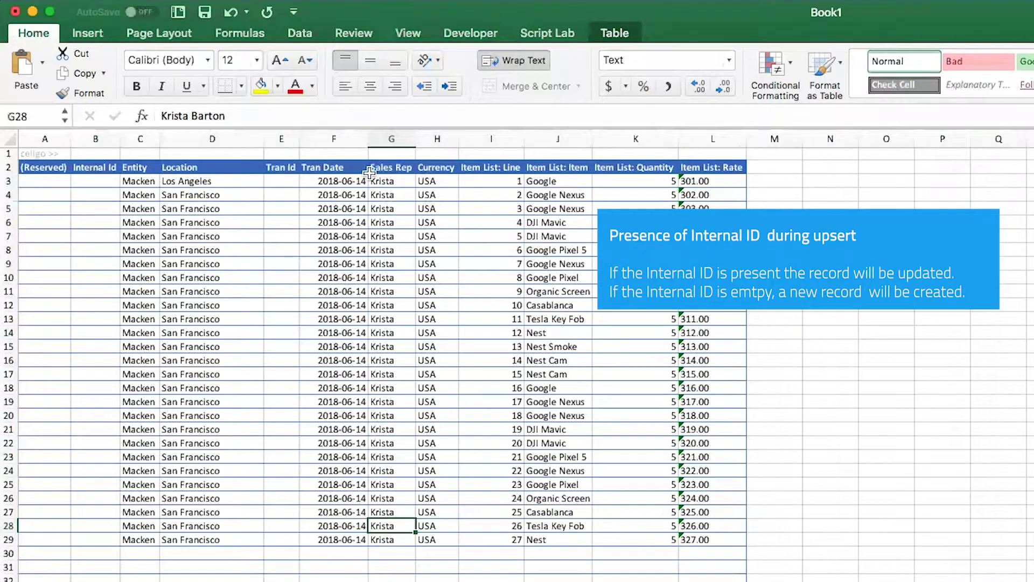
double_click(160, 139)
- Clear the Entity picklist search, choose Teton Winter Sports for C3, and fill it down through C29
left_click(187, 180)
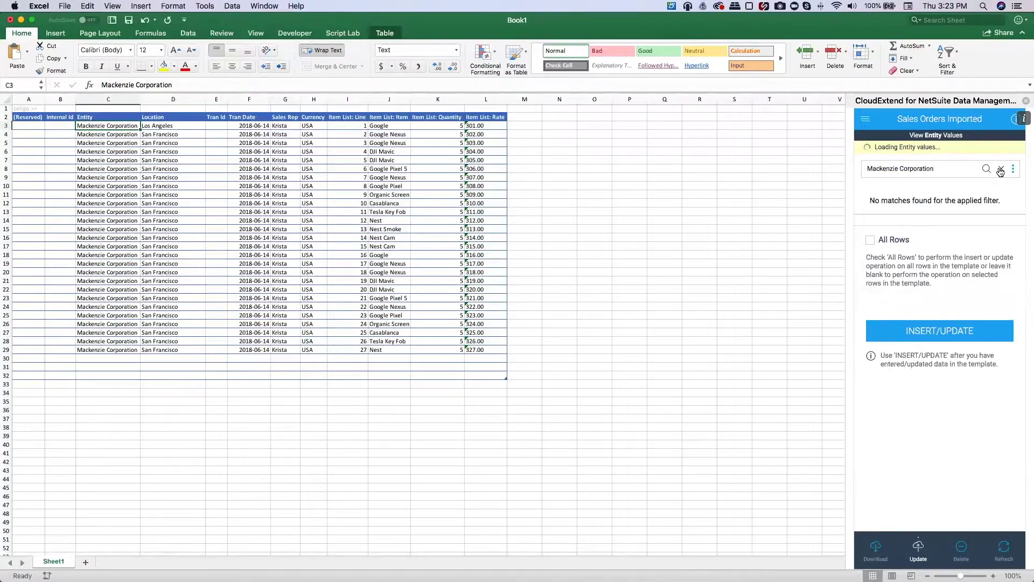
left_click(1001, 169)
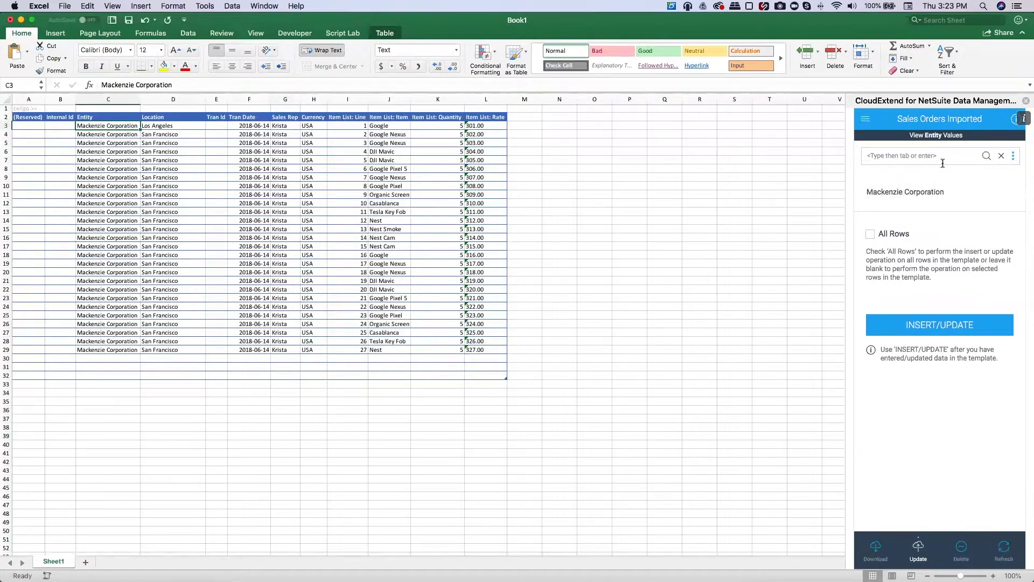
left_click(1001, 157)
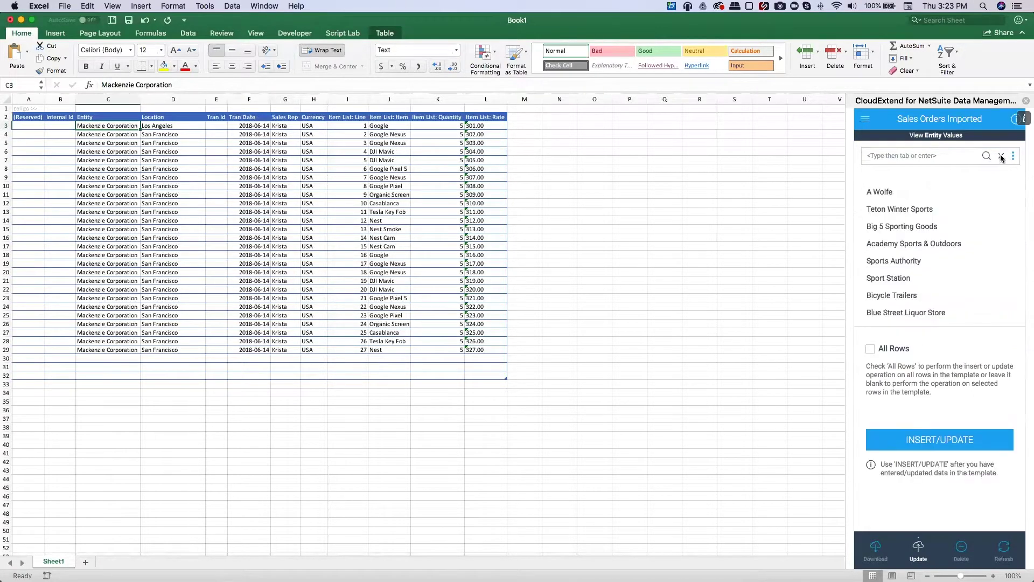
left_click(894, 209)
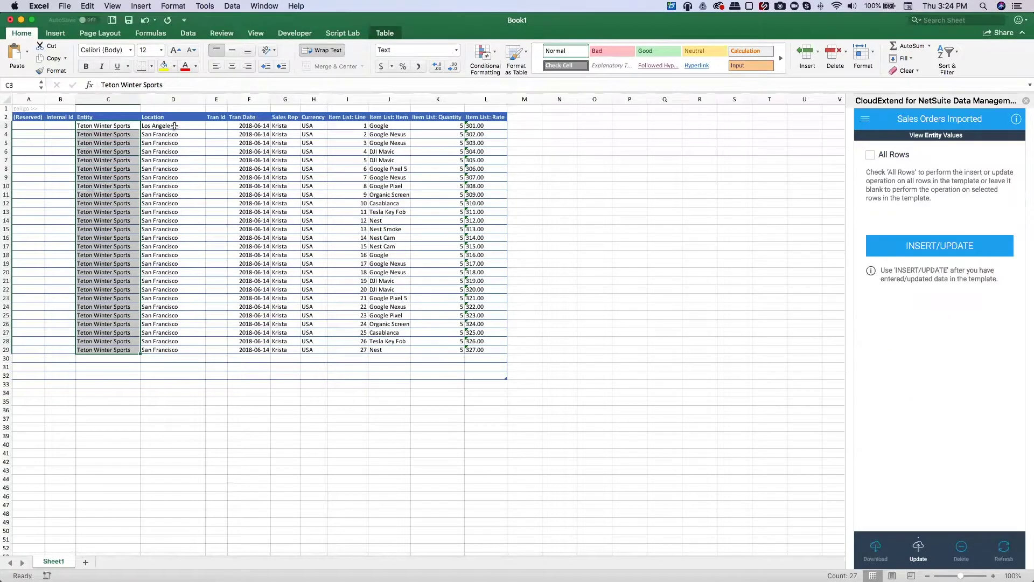
- Fill the Los Angeles location from D3 down to D29 and insert the rows into NetSuite as a new sales order
left_click(172, 126)
double_click(205, 129)
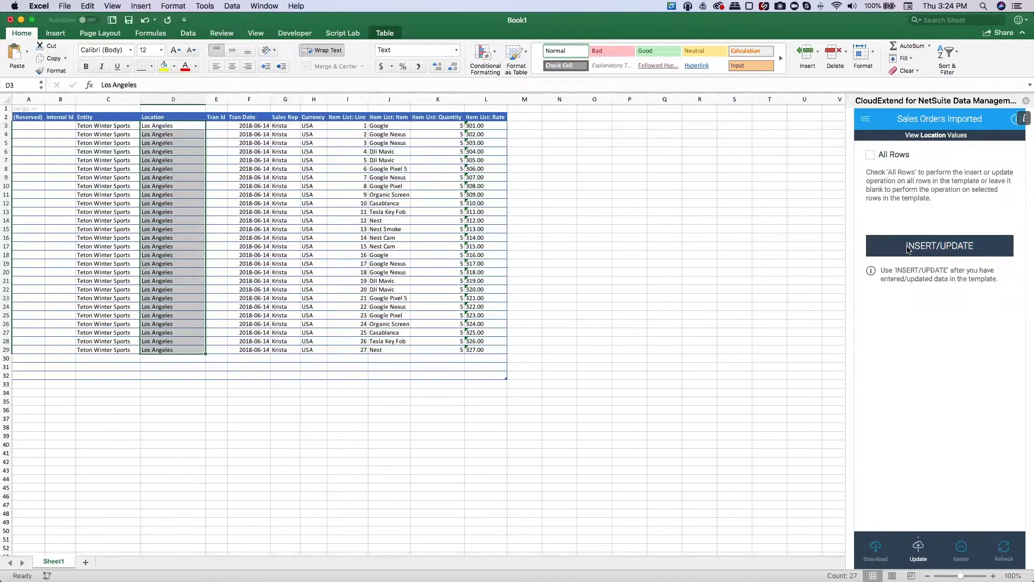
left_click(909, 249)
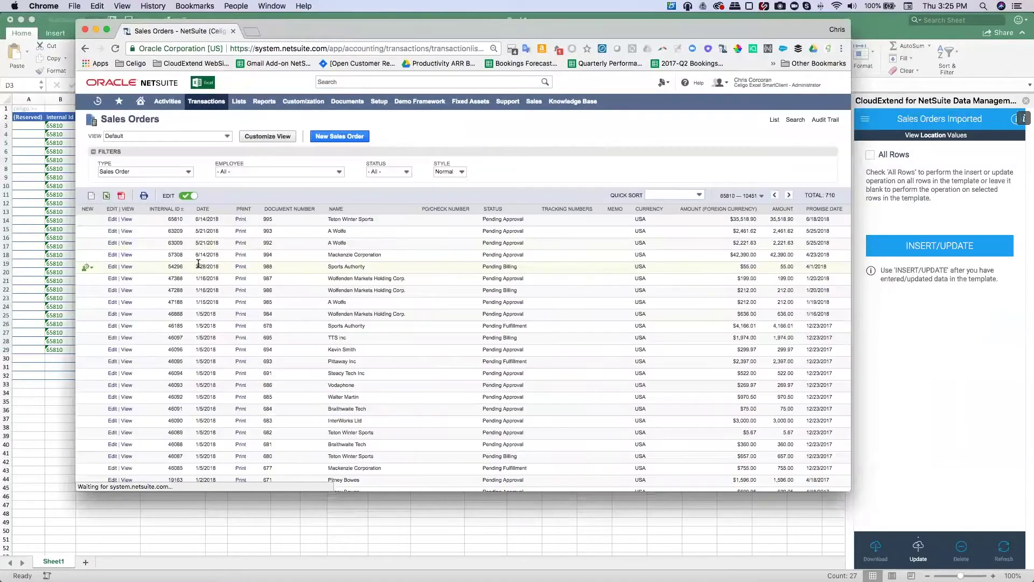
- Switch to the NetSuite Sales Orders list in Chrome, open the newest Teton Winter Sports order and review its header and item lines
left_click(126, 220)
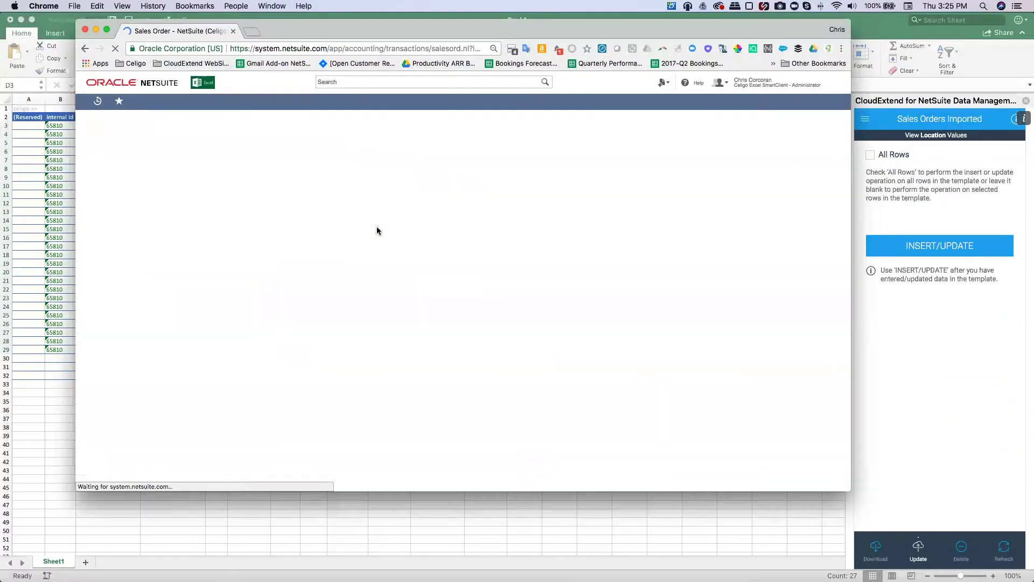
scroll(338, 262, "down", 10)
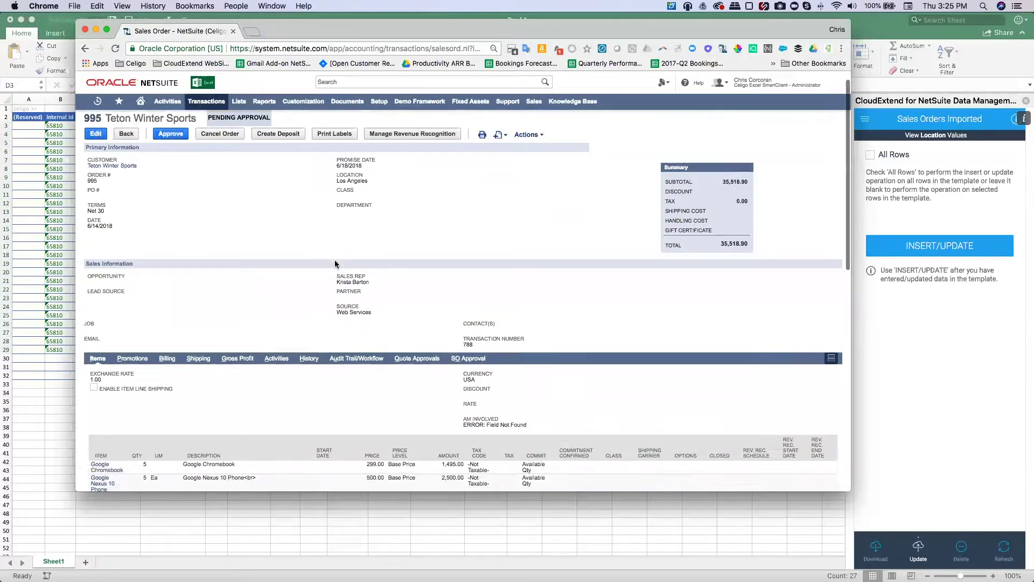
scroll(292, 290, "down", 4)
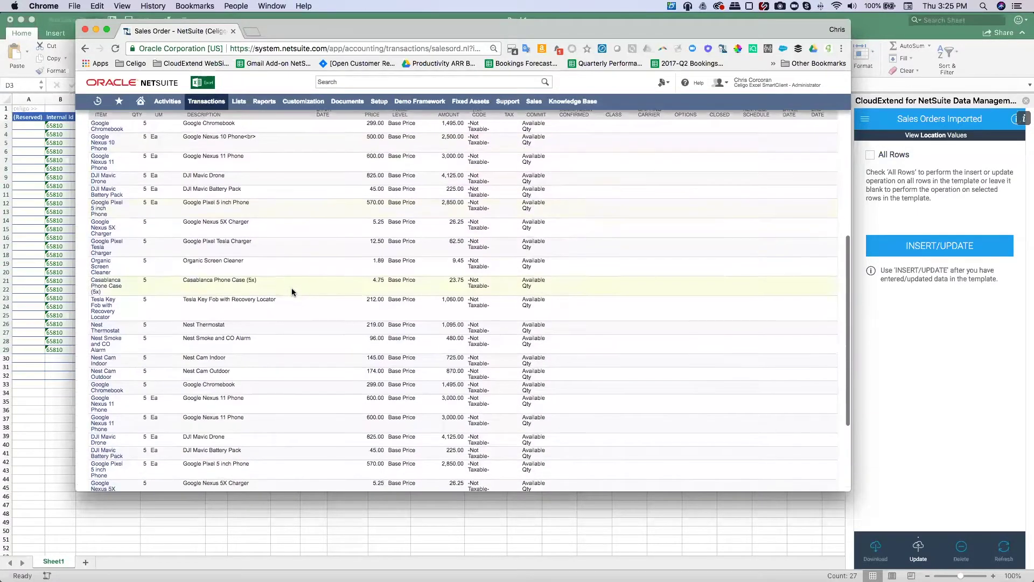
scroll(196, 295, "up", 15)
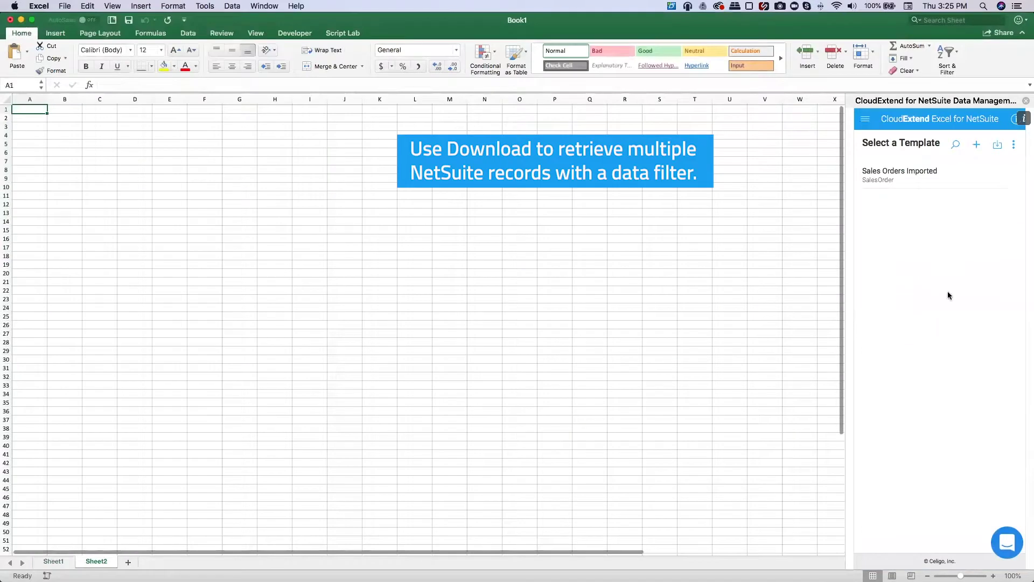
- Load the Sales Orders Imported template onto Sheet2, allowing the sheet's content to be cleared
left_click(919, 173)
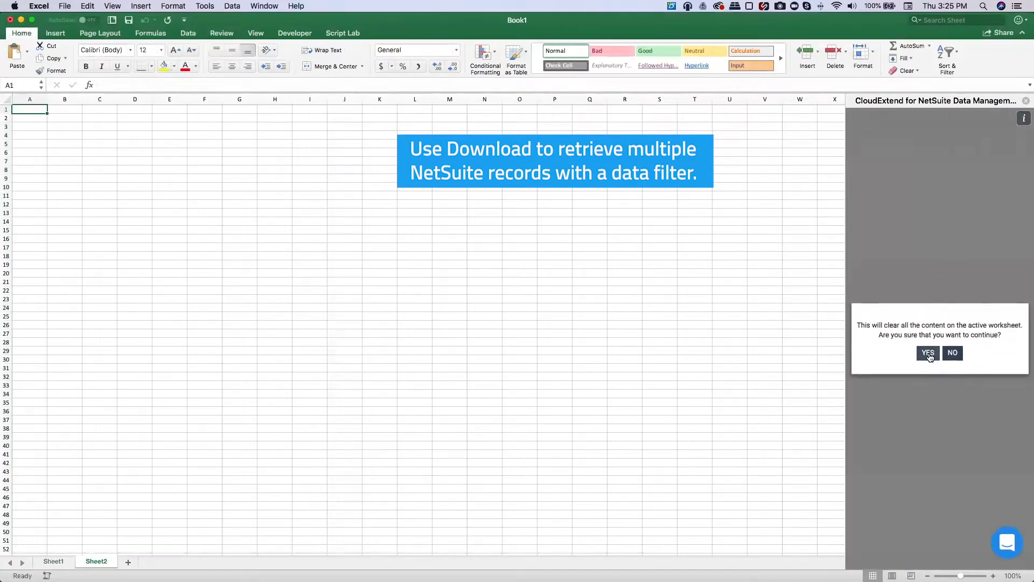
left_click(923, 356)
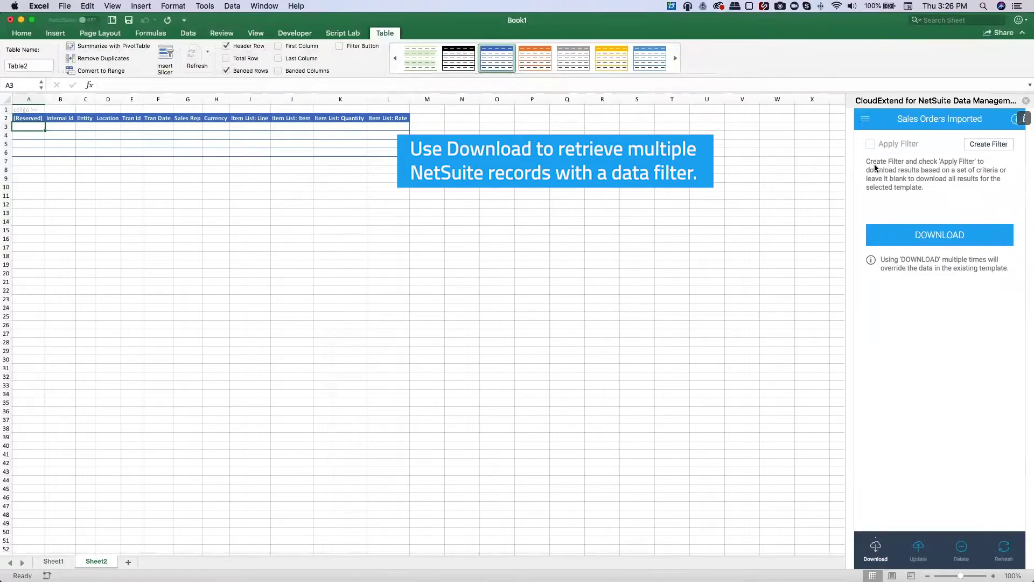
- Create and save a download filter with one rule: Tran Date on or after 2018-06-01
left_click(987, 145)
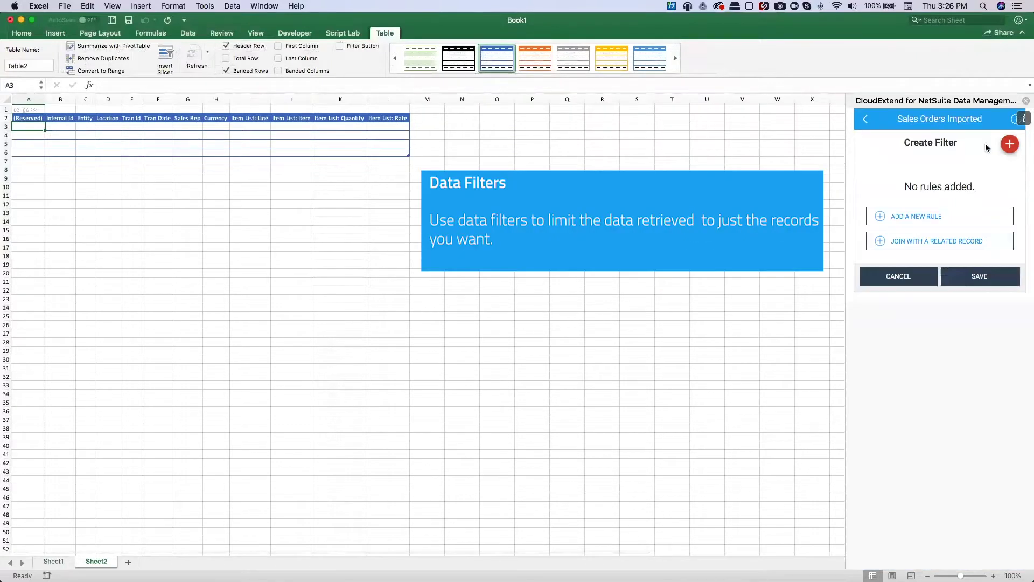
left_click(894, 217)
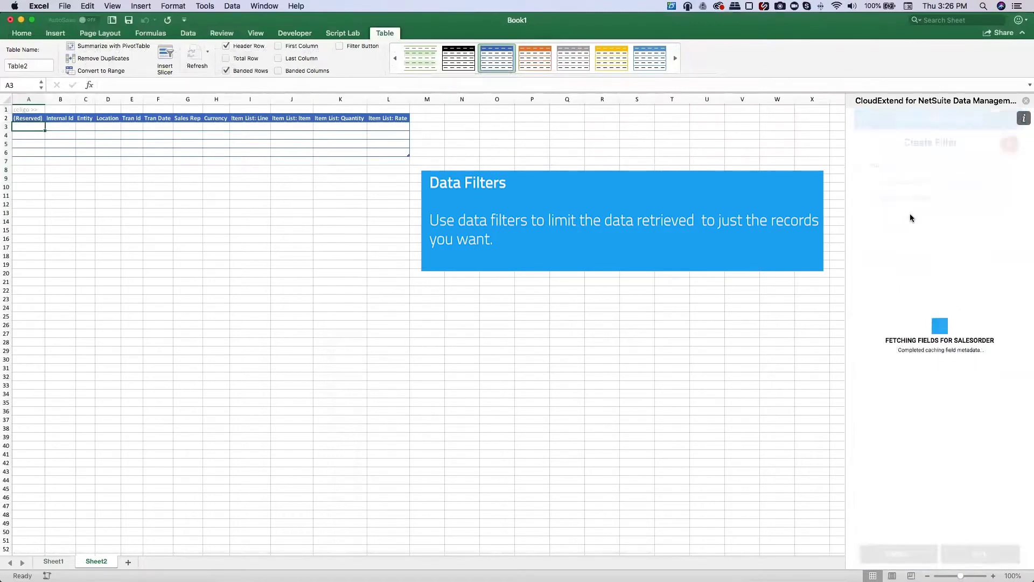
left_click(930, 184)
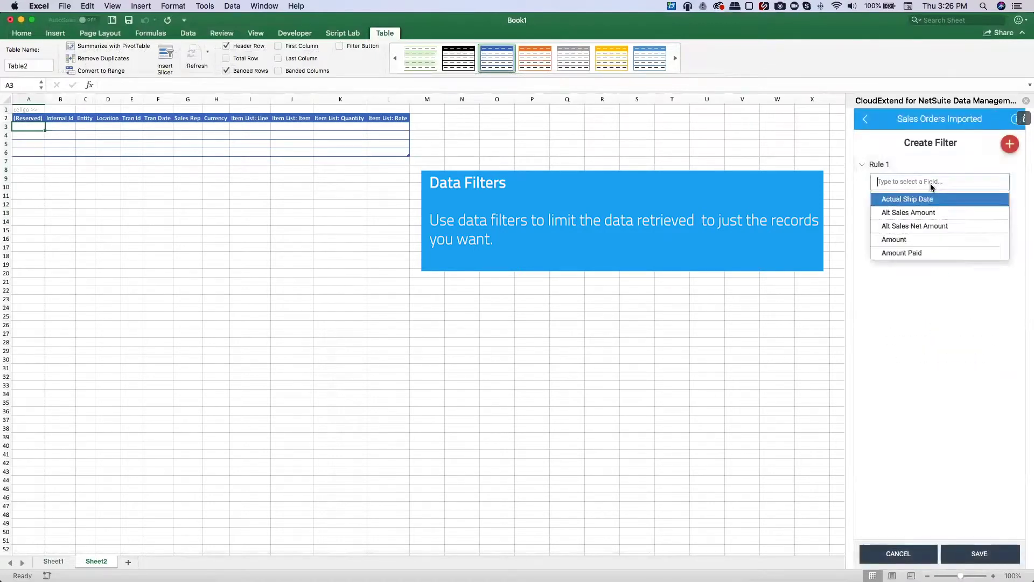
type("tran")
left_click(886, 221)
left_click(887, 217)
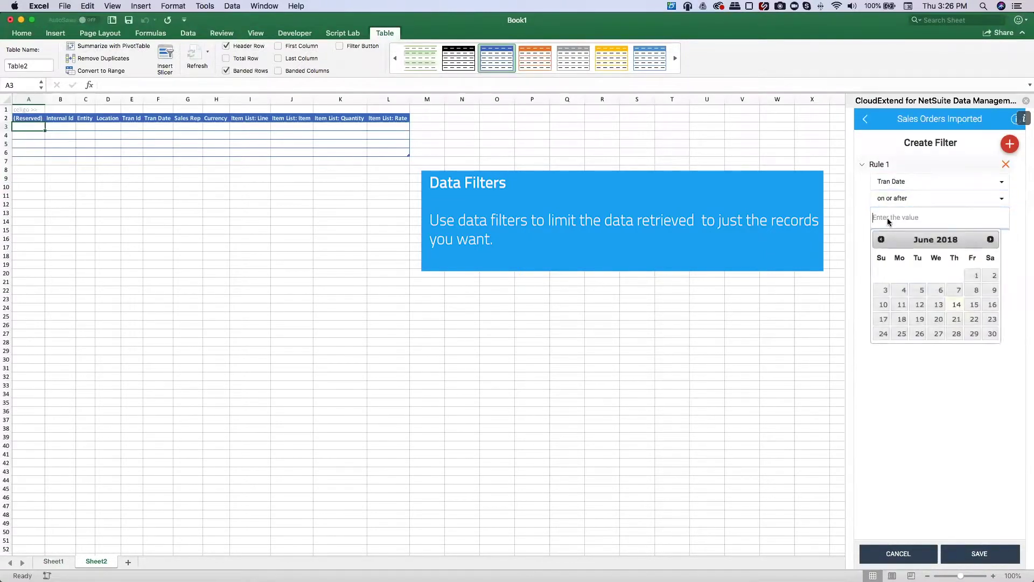
left_click(973, 275)
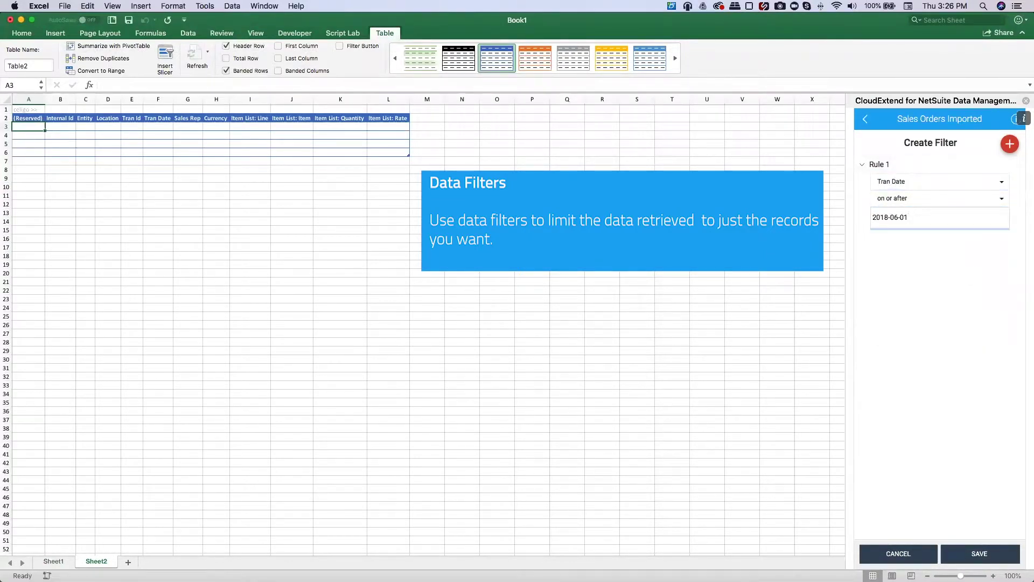
left_click(979, 555)
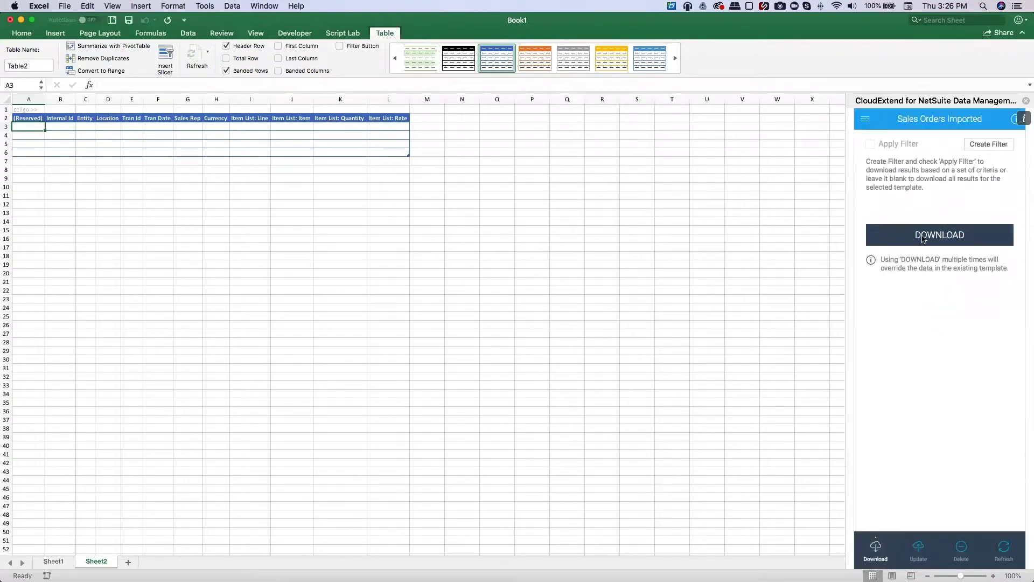
- Download the sales orders matching the filter into Sheet2 and look through the retrieved rows
left_click(923, 239)
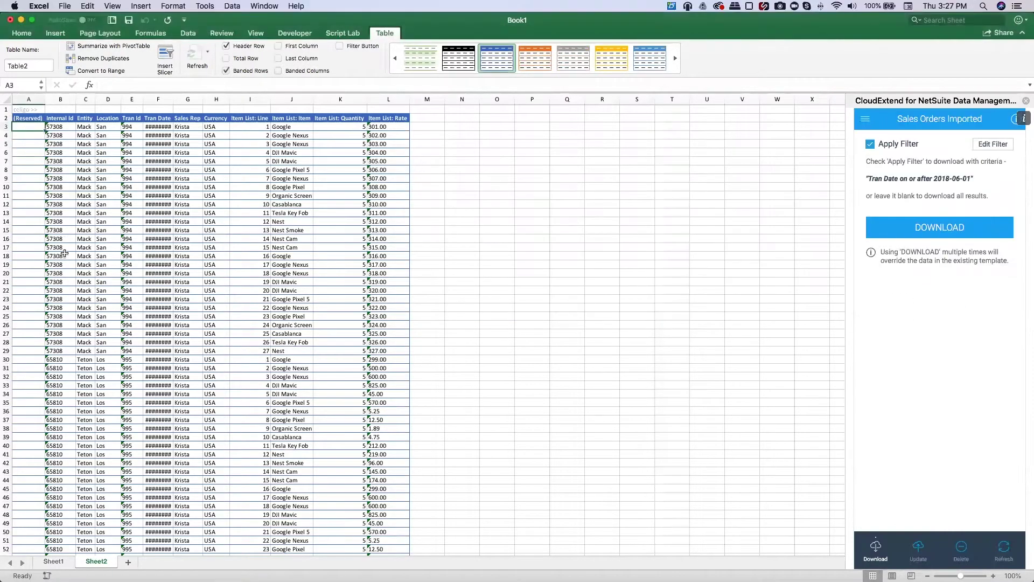
scroll(62, 262, "down", 5)
scroll(76, 221, "up", 5)
scroll(135, 299, "down", 3)
scroll(134, 300, "down", 3)
scroll(147, 142, "up", 5)
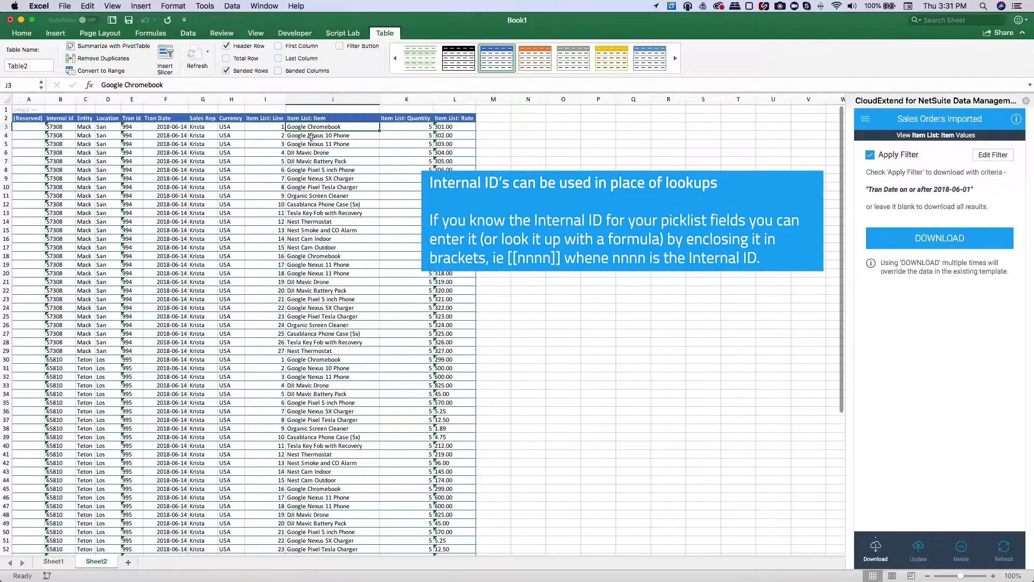
- Enter the bracketed item internal ID [[833]] in cell J4, and expand the formula bar to check the cell's full content
left_click(311, 135)
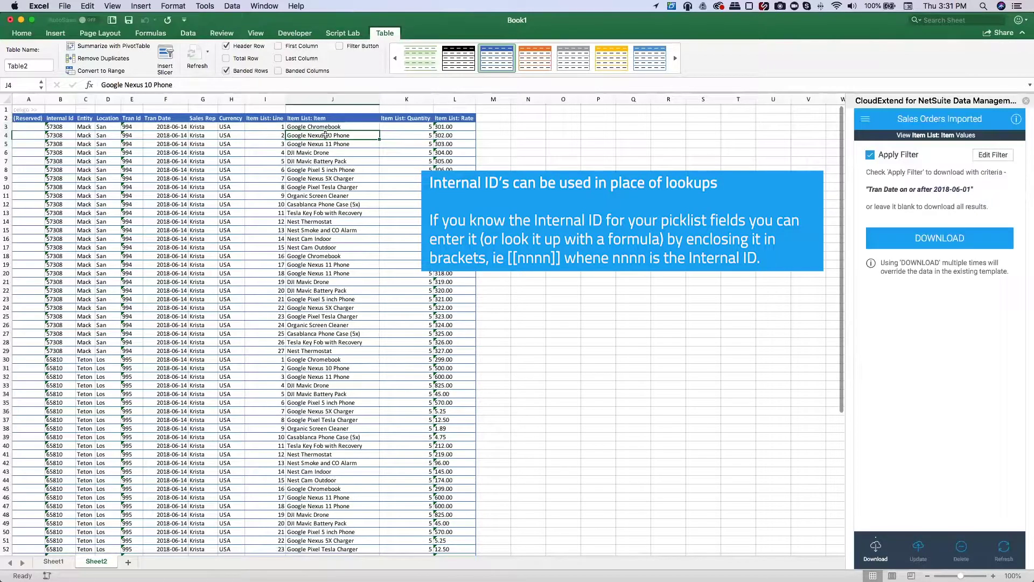
type("[[833")
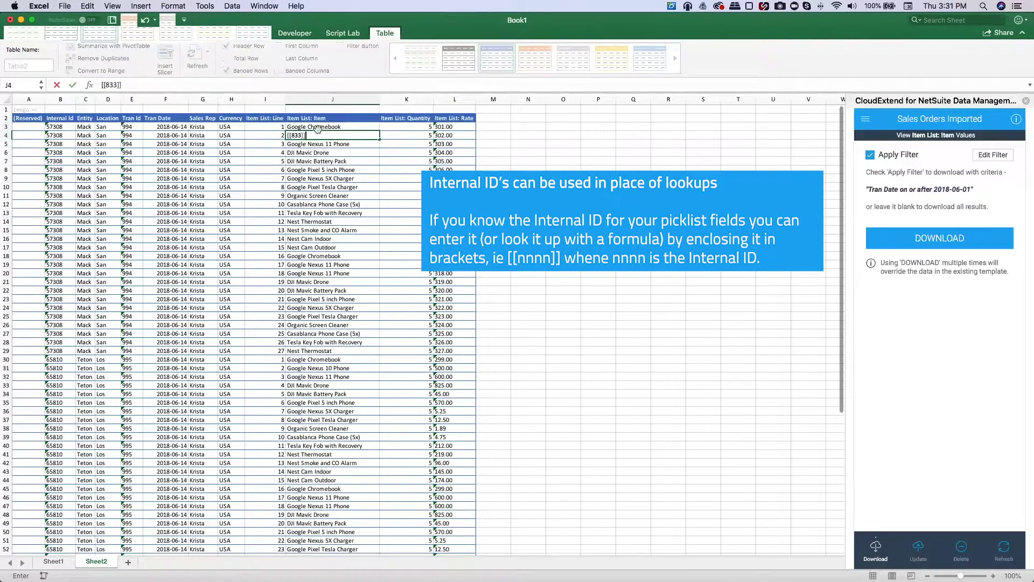
left_click(320, 126)
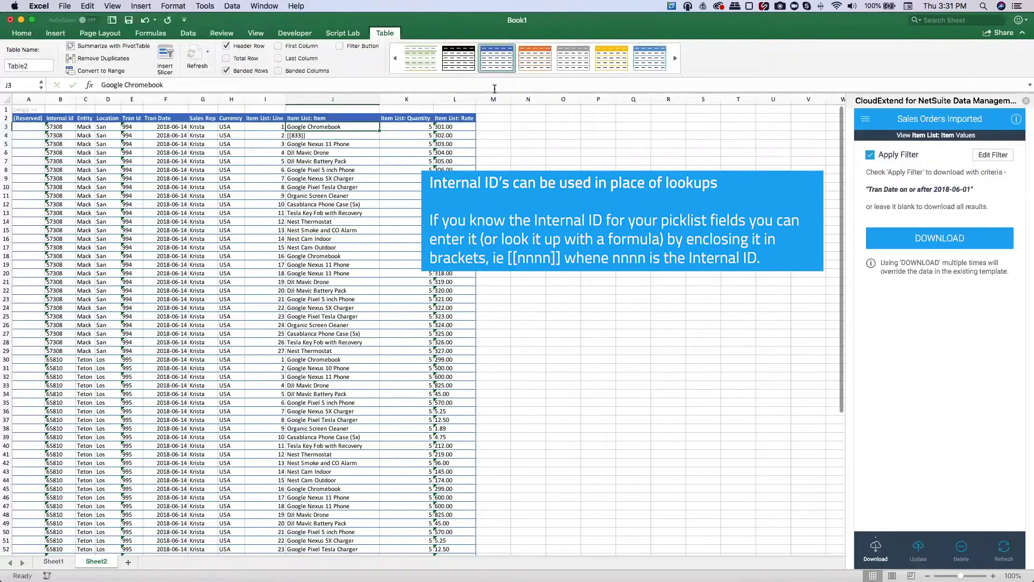
left_click(1028, 87)
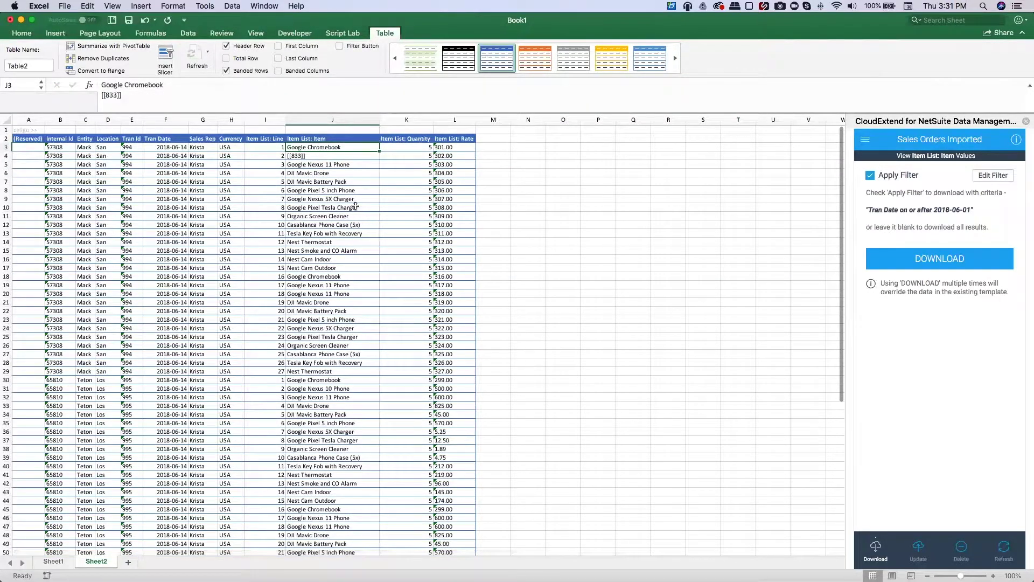
left_click(318, 157)
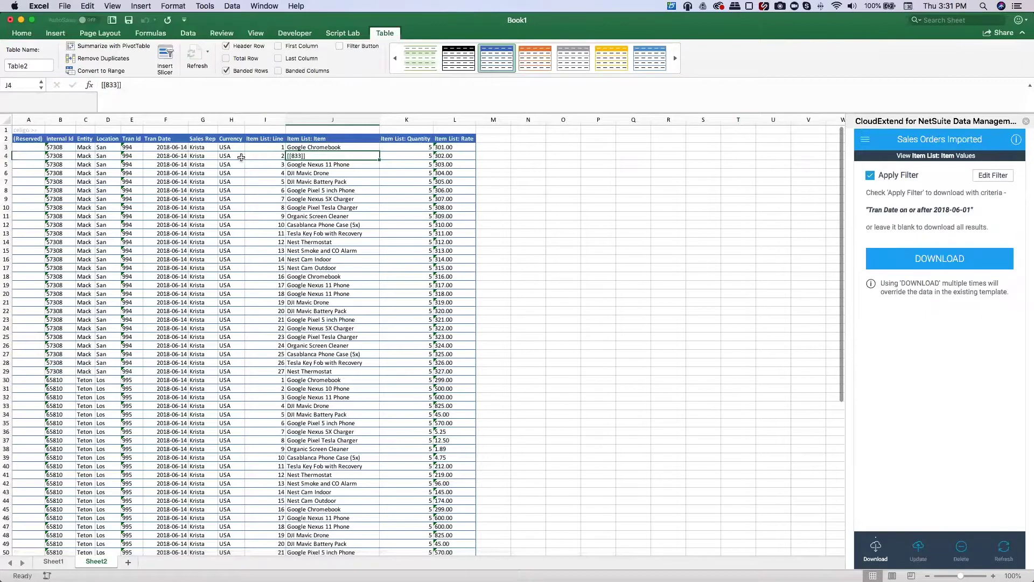
- Select a cell in row 4 and send that row's sales order to NetSuite with Insert/Update, leaving All Rows off
left_click(162, 155)
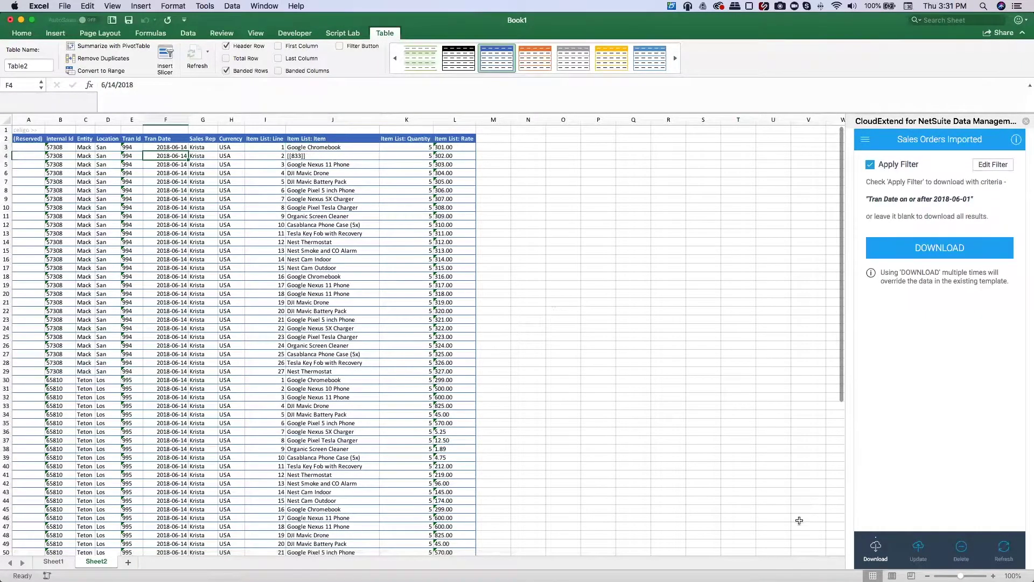
left_click(919, 553)
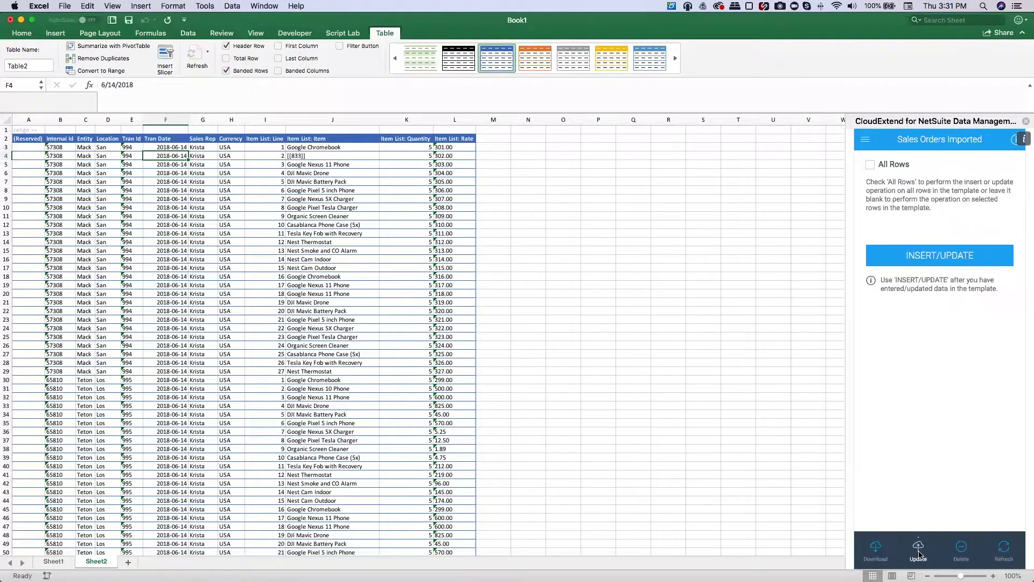
left_click(898, 259)
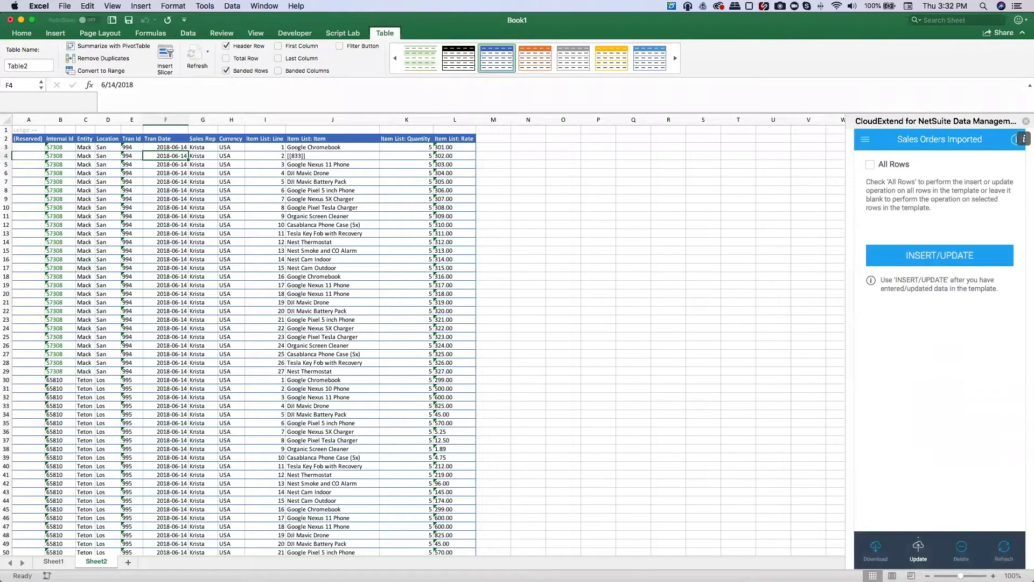
- Refresh the sales order selected at cell J4 with the latest NetSuite data, leaving All Rows off
left_click(1004, 549)
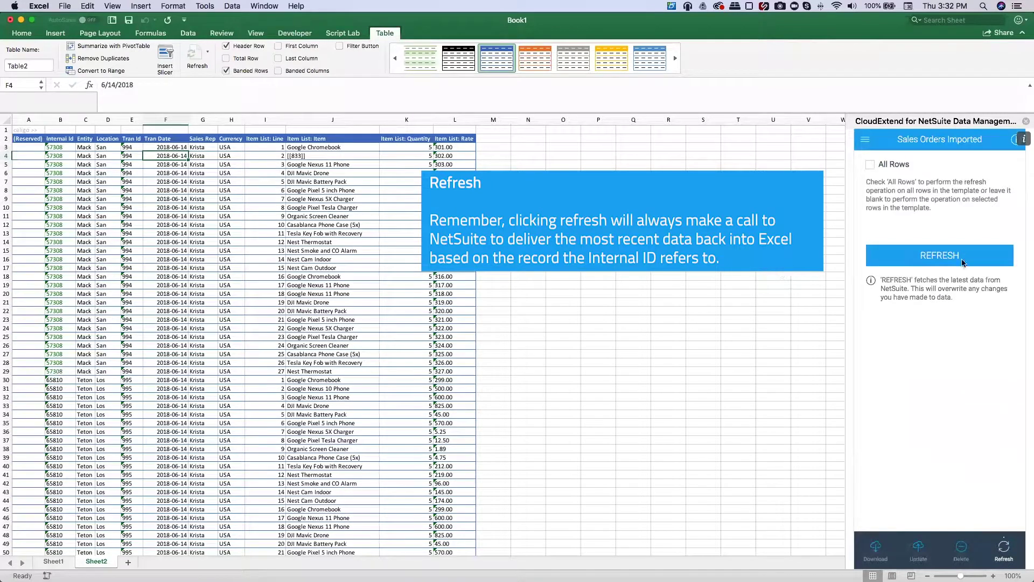
left_click(323, 156)
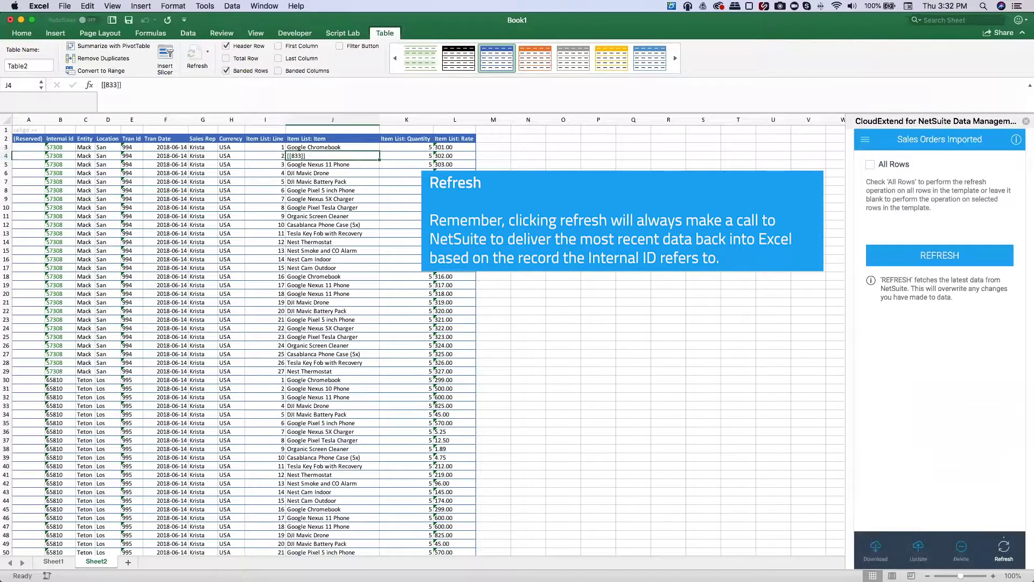
left_click(918, 266)
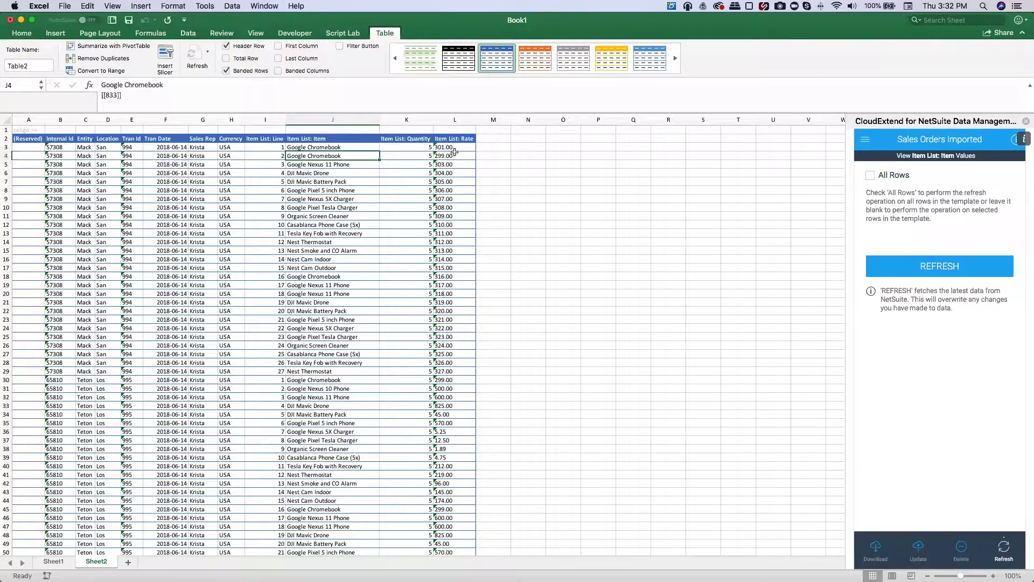
- Check the Item List: Rate column, and edit the Sales Orders Imported template to add the Item List: Price field
left_click(452, 155)
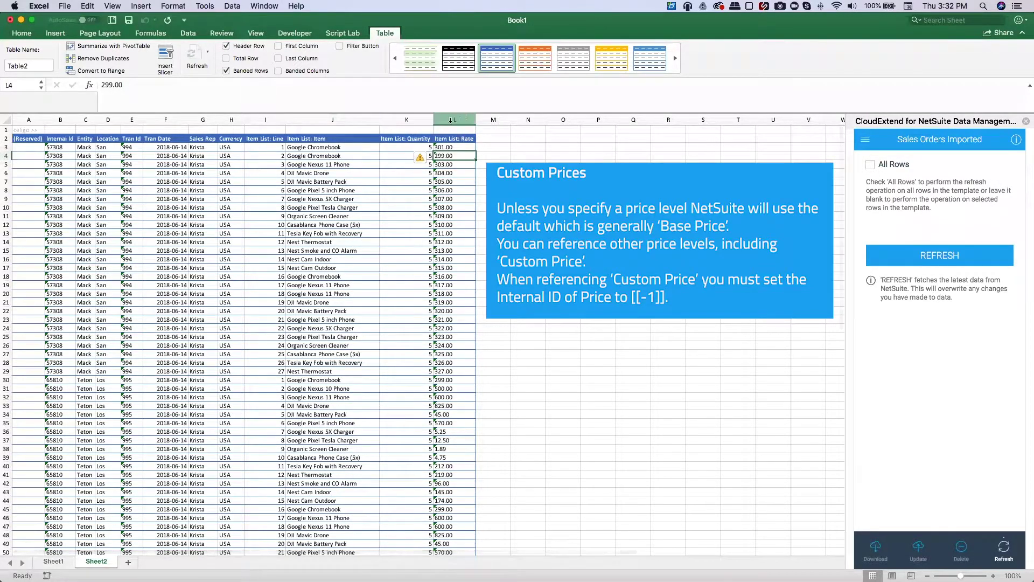
left_click(454, 119)
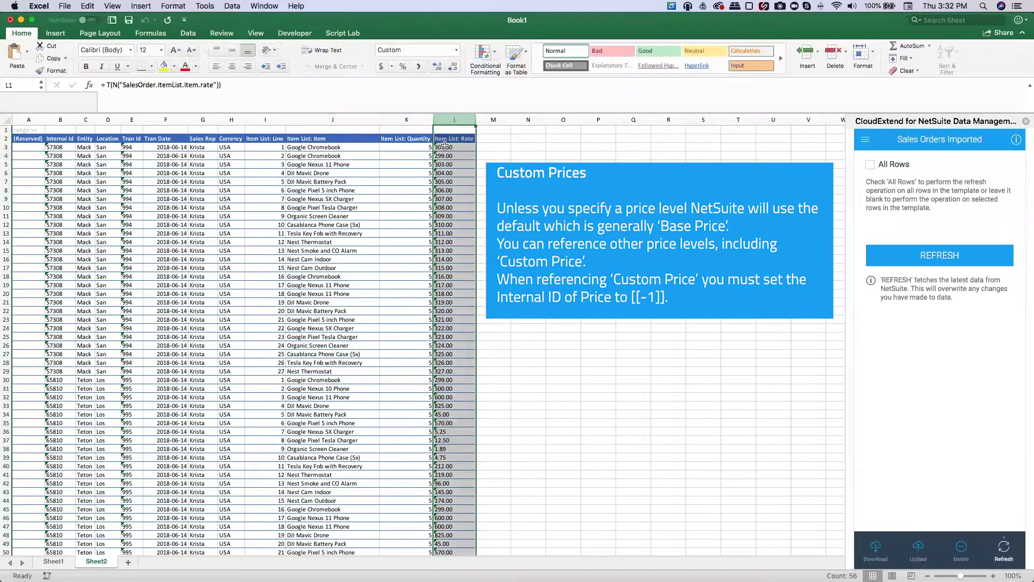
left_click(866, 141)
left_click(886, 173)
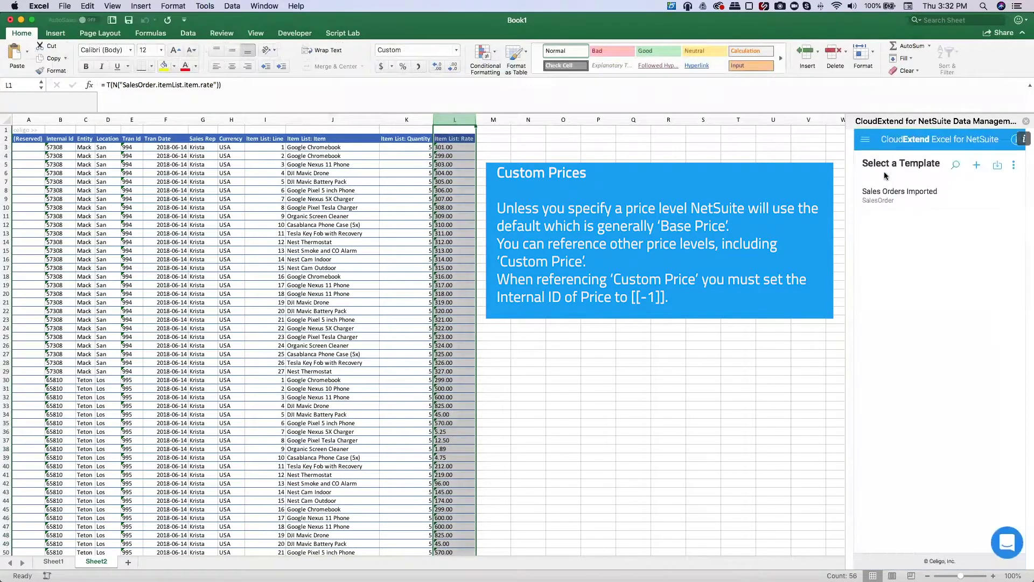
left_click(1008, 196)
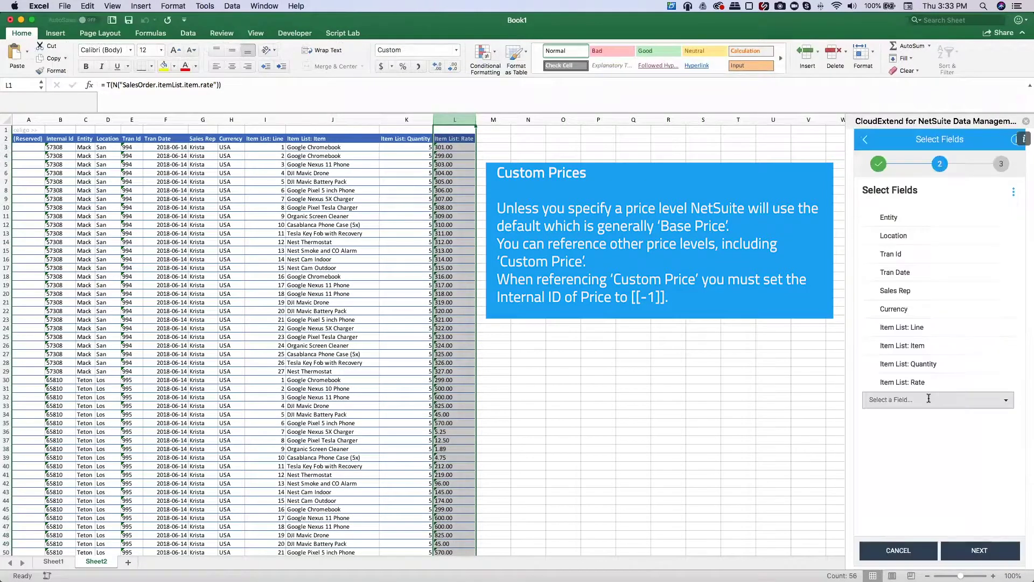
type("price")
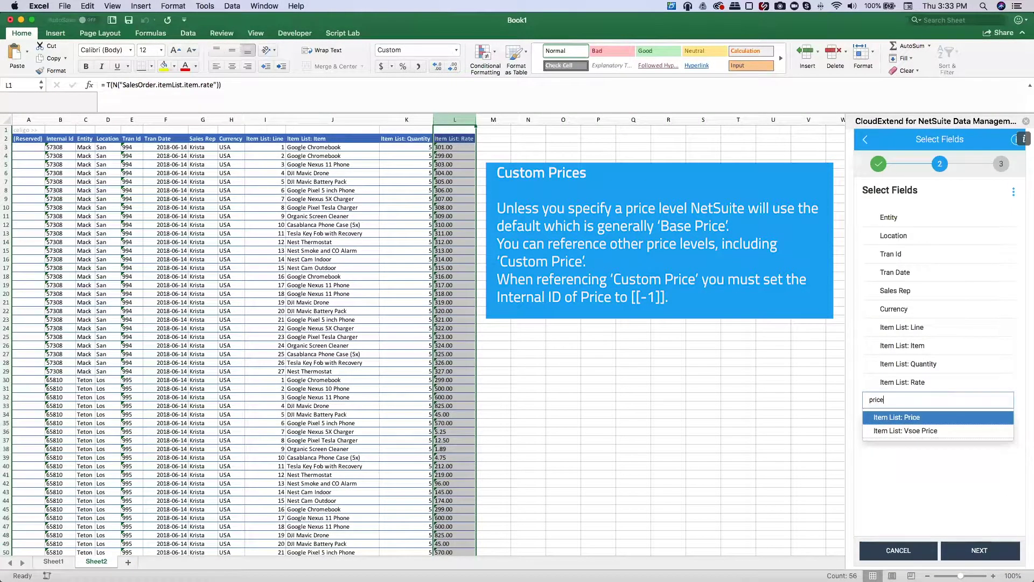
- Move Item List: Price above Item List: Rate in the template's field list and save the template under its existing name
mouse_move(916, 402)
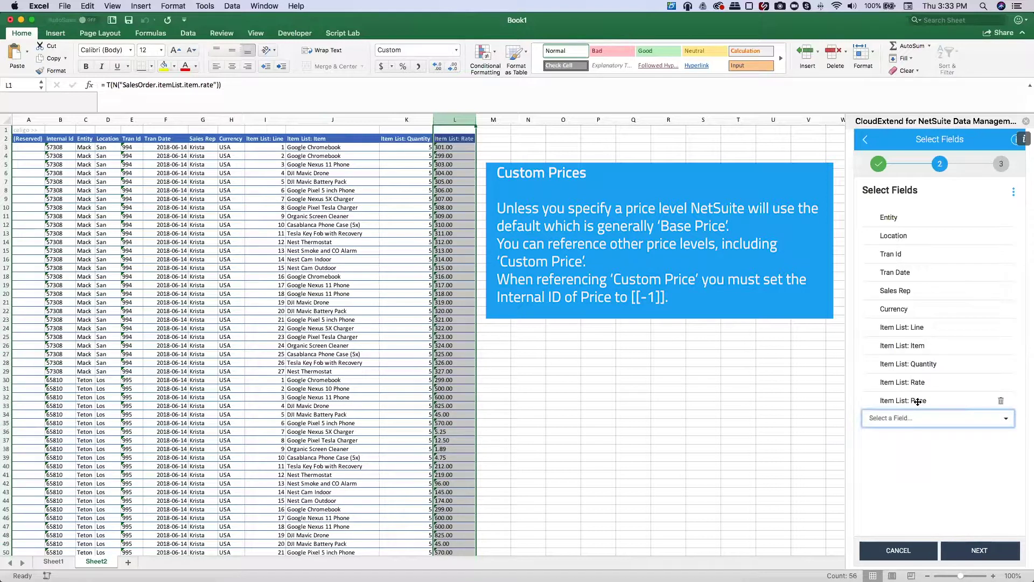
left_click_drag(914, 403, 919, 380)
left_click(979, 551)
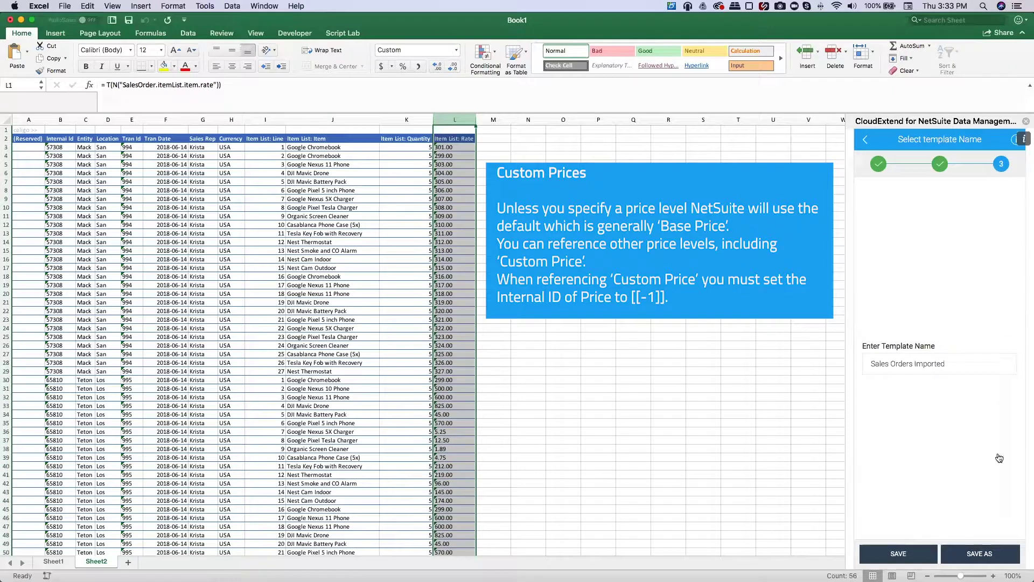
left_click(905, 555)
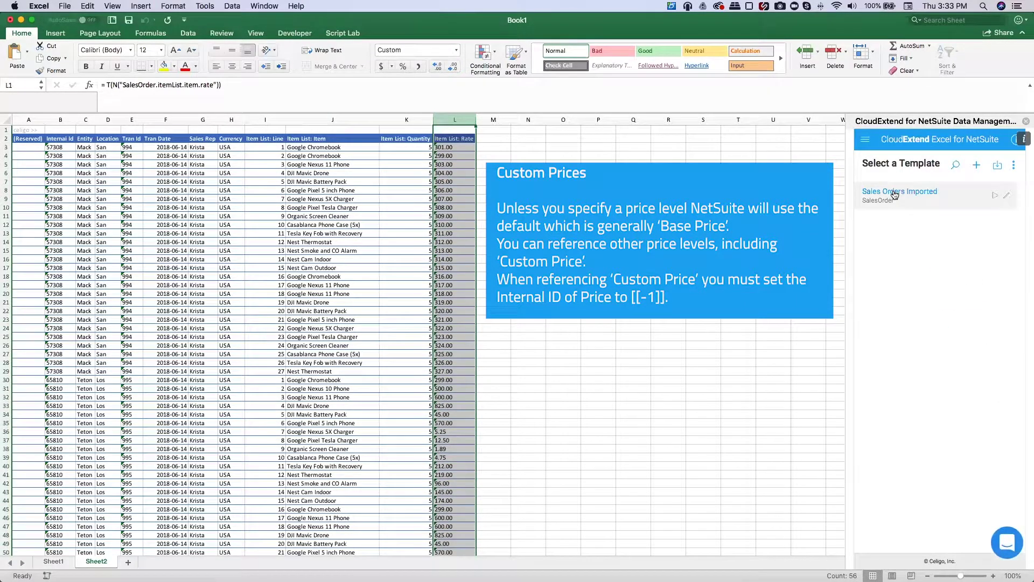
- Load the Sales Orders Imported template into Sheet2, replacing the sheet's content, and refresh the order in row 3 with All Rows off
left_click(896, 195)
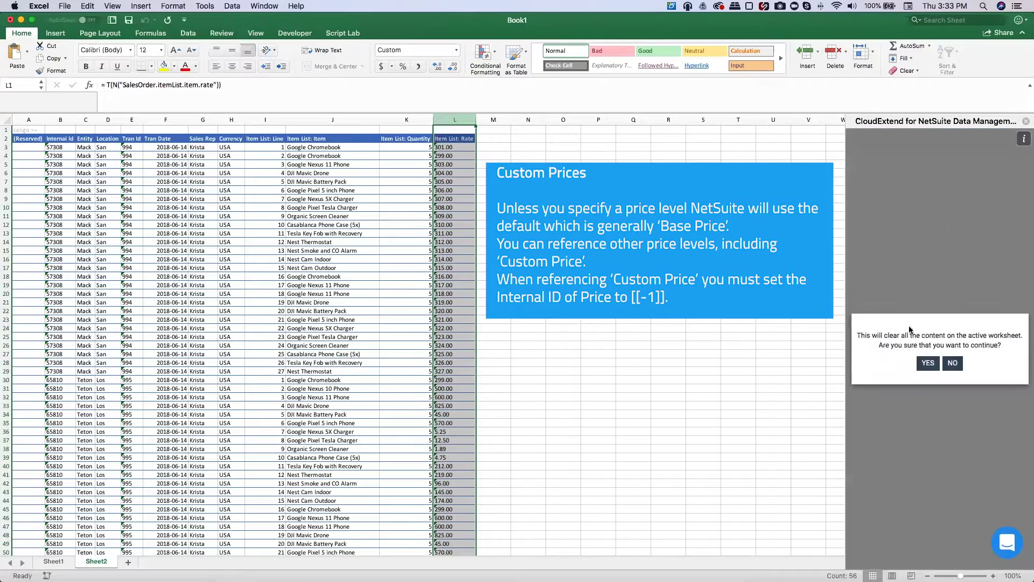
left_click(927, 363)
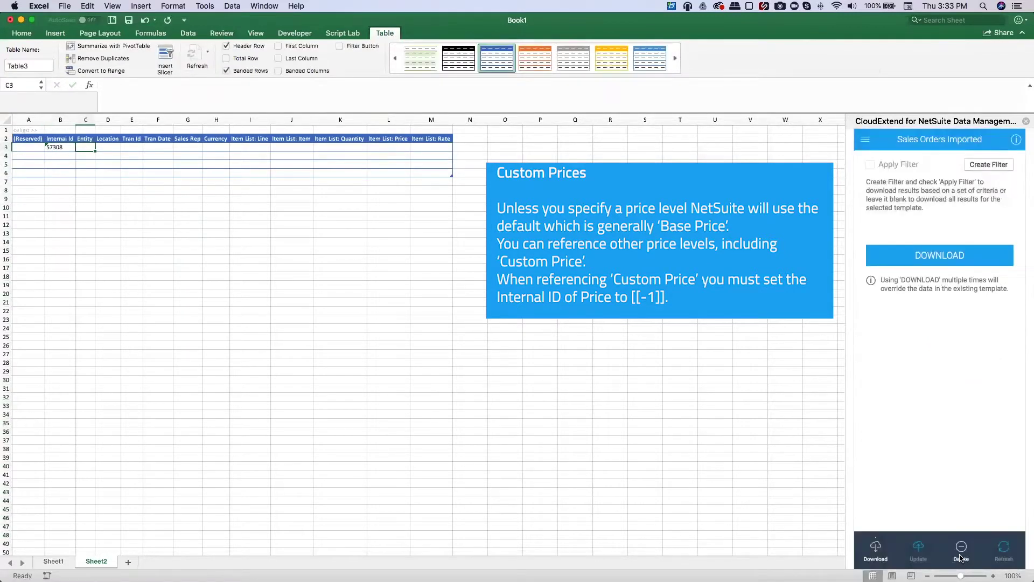
left_click(1003, 550)
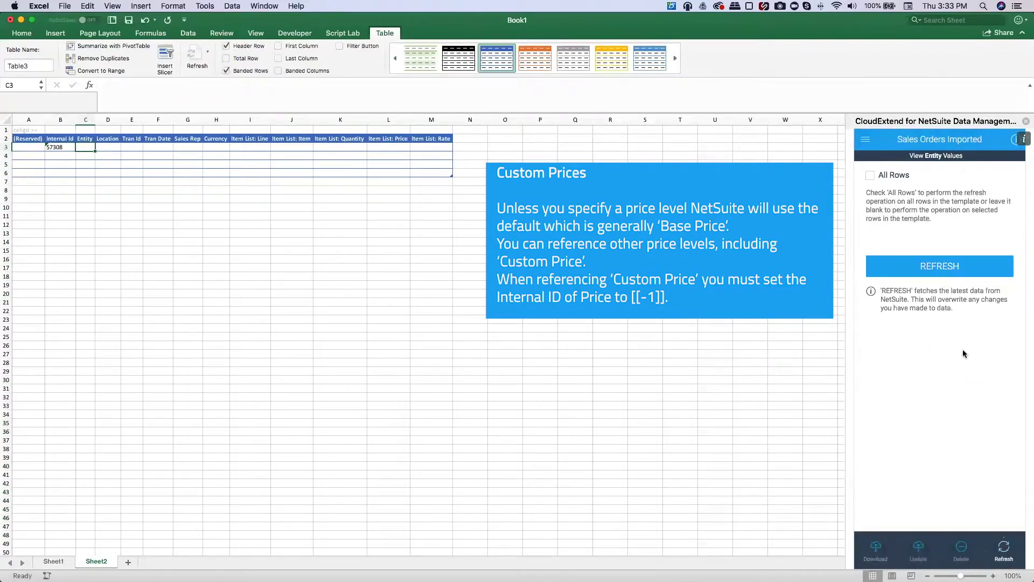
left_click(914, 268)
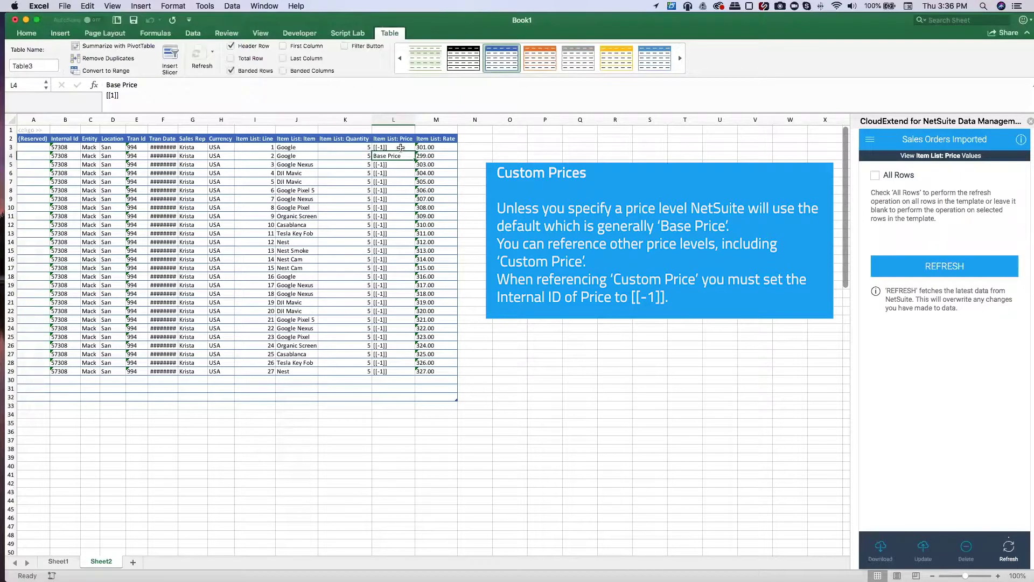
- Compare the Item List: Price entries in column L and browse the unfiltered list of price levels available for cell L4
left_click(393, 173)
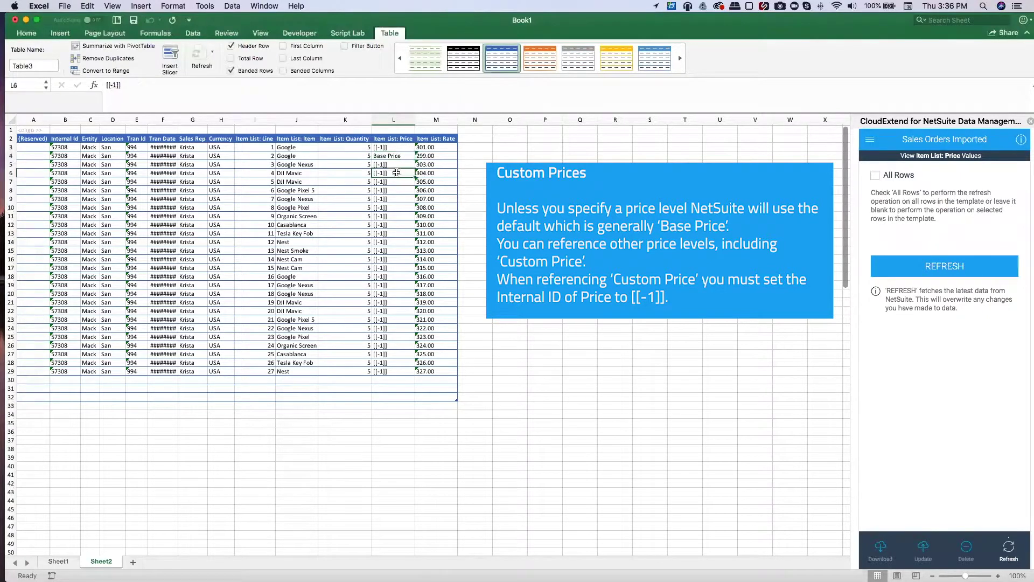
left_click(393, 156)
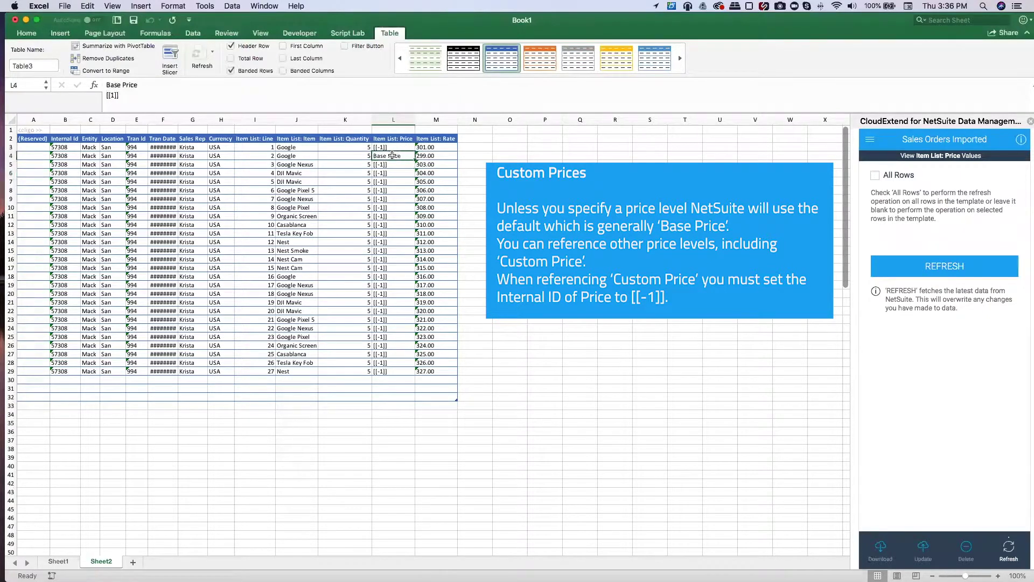
left_click(926, 157)
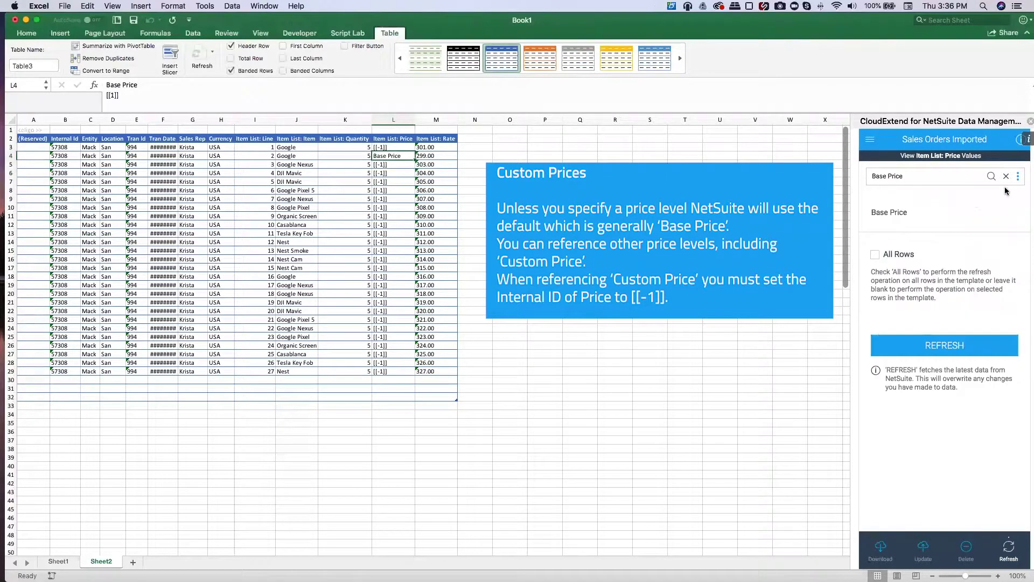
left_click(1006, 177)
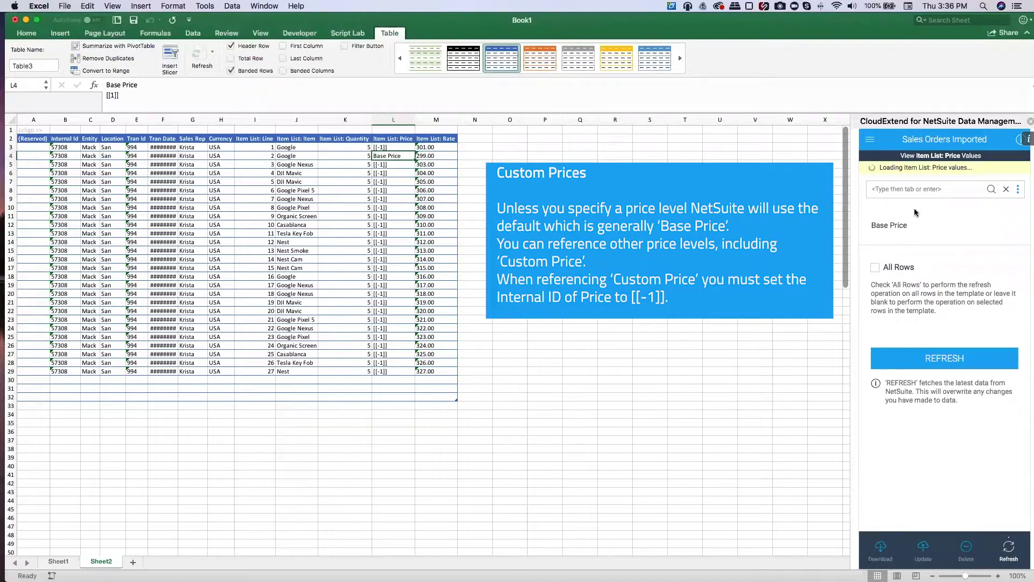
scroll(910, 239, "down", 3)
scroll(910, 239, "down", 2)
scroll(899, 232, "up", 5)
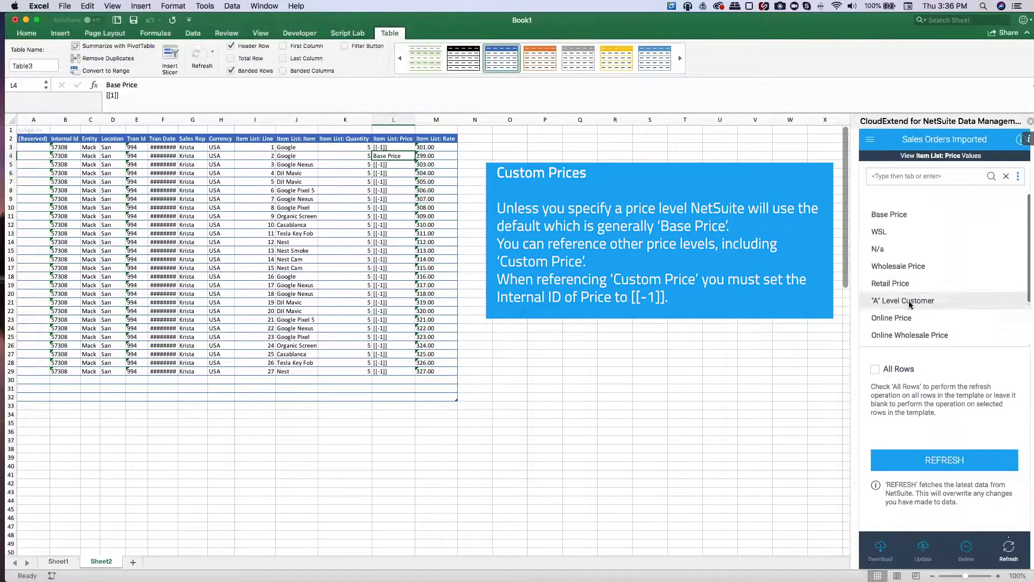
scroll(896, 229, "down", 3)
scroll(894, 296, "up", 3)
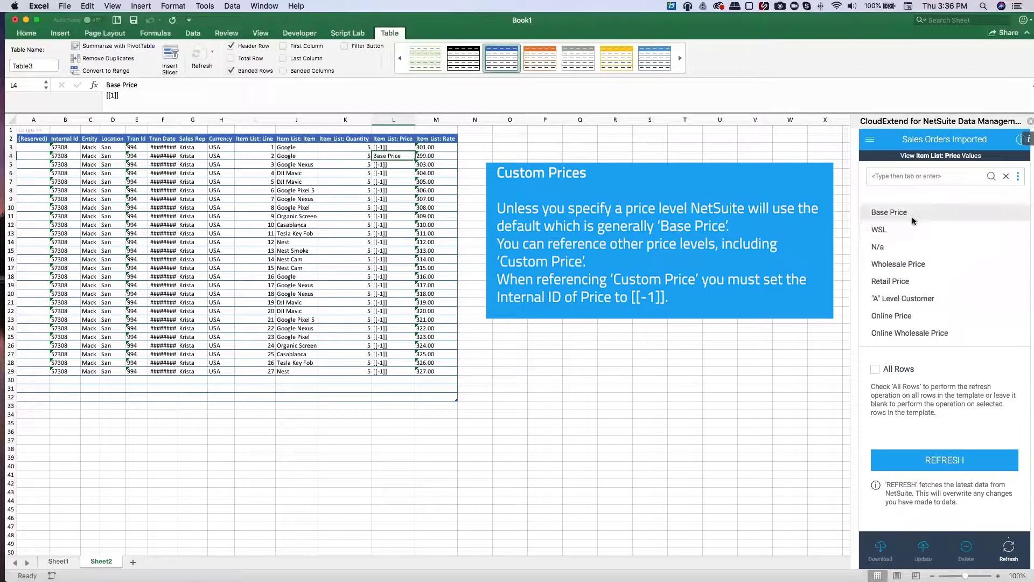
left_click(396, 171)
left_click(393, 146)
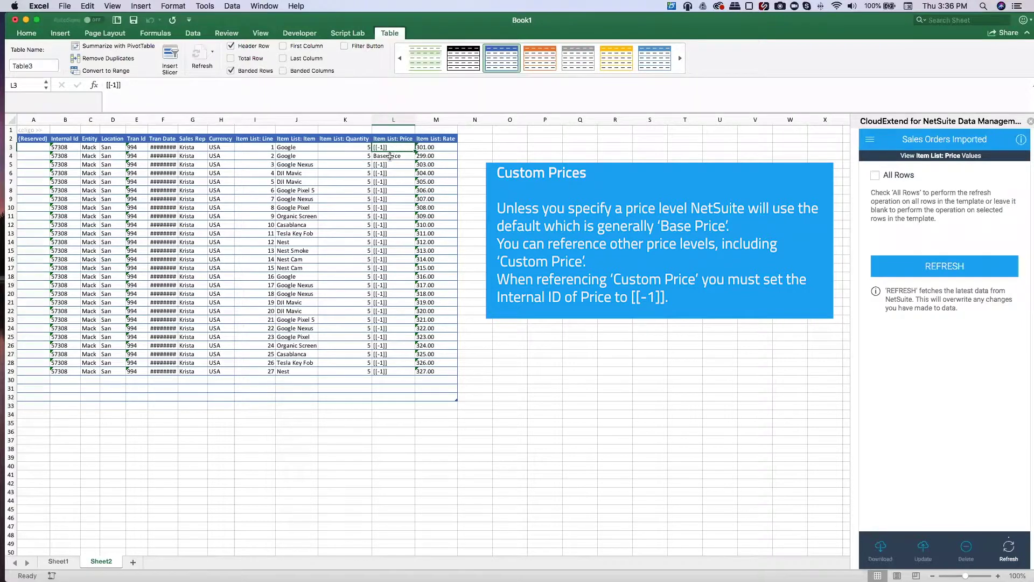
- Set the price level in cell L4 to the custom price ID [[-1]] and the rate in cell M4 to 100
left_click(390, 155)
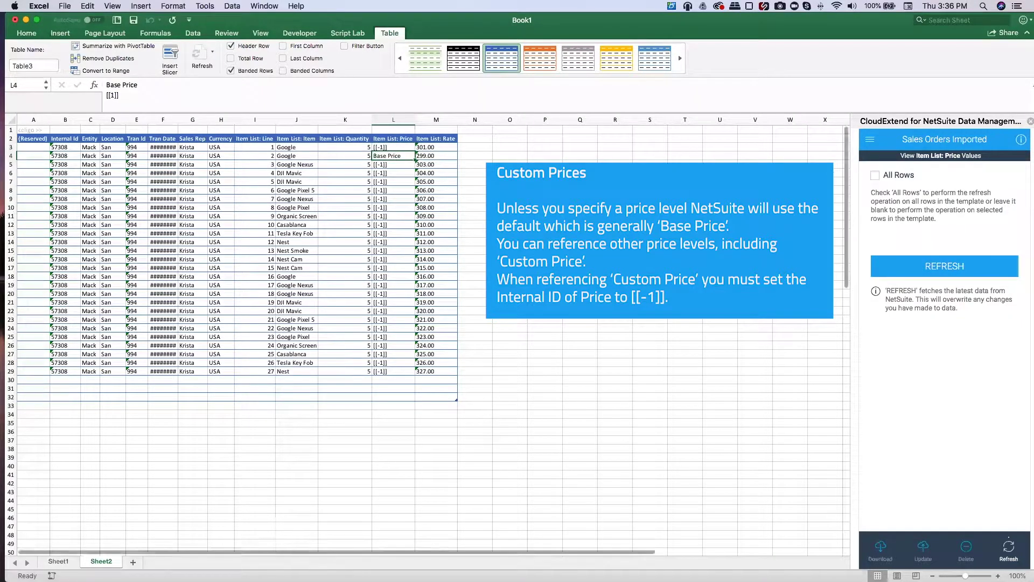
type("[[")
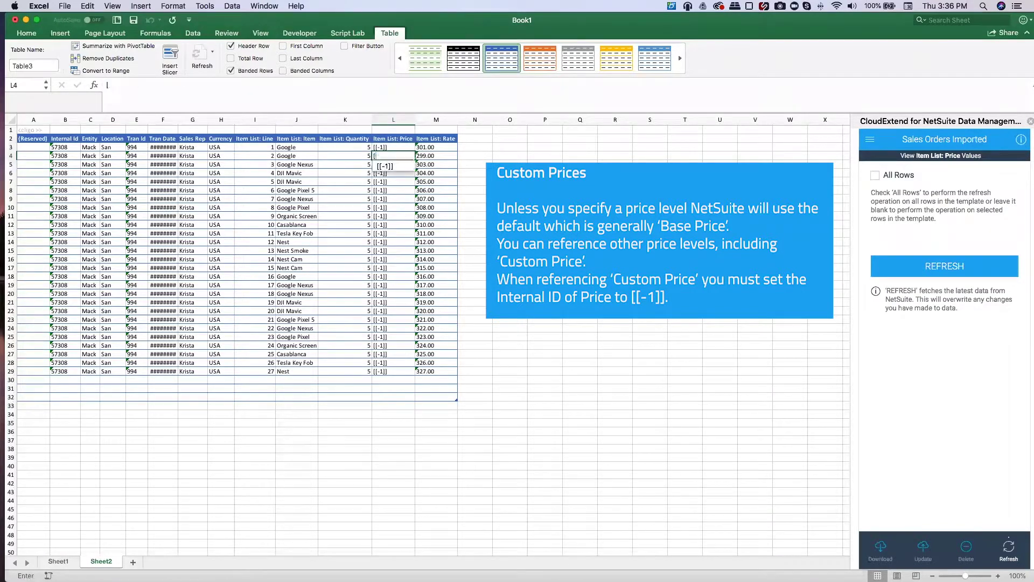
type("-1]]")
key("Return")
left_click(435, 157)
type("100")
key("Left")
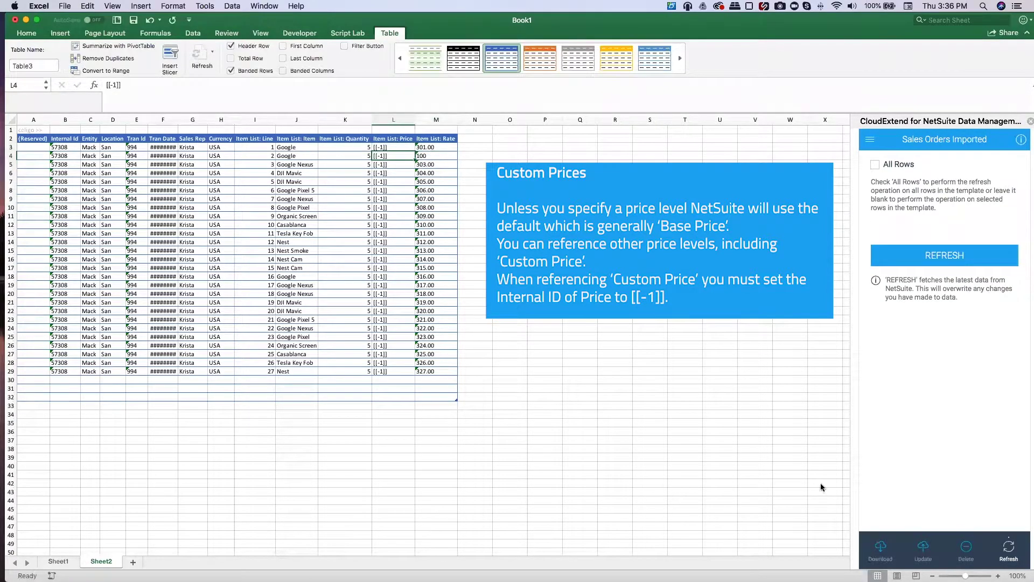
- Send row 4's sales order to NetSuite with Insert/Update, leaving All Rows off, and reload the order's page in Chrome
left_click(922, 548)
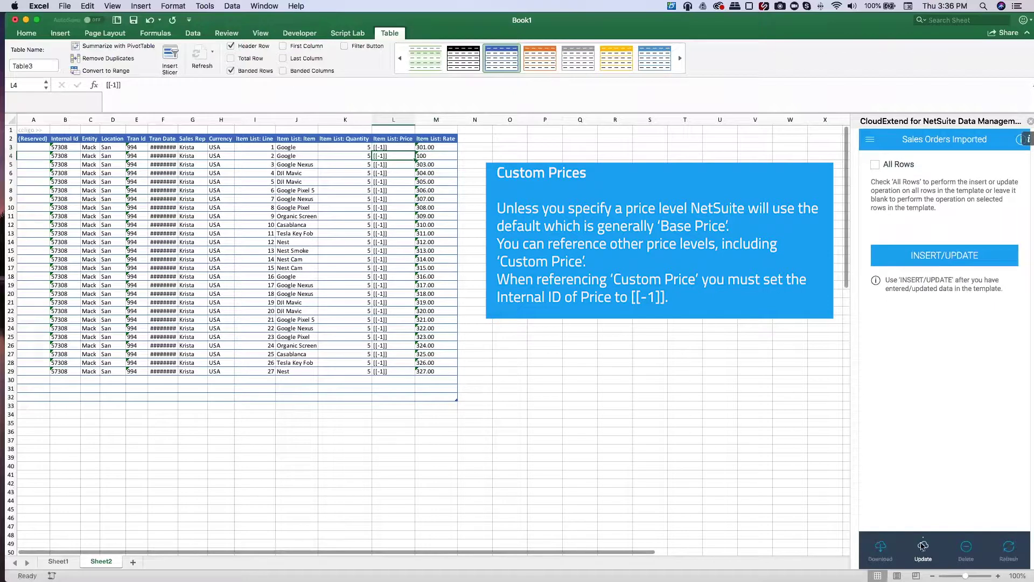
left_click(918, 269)
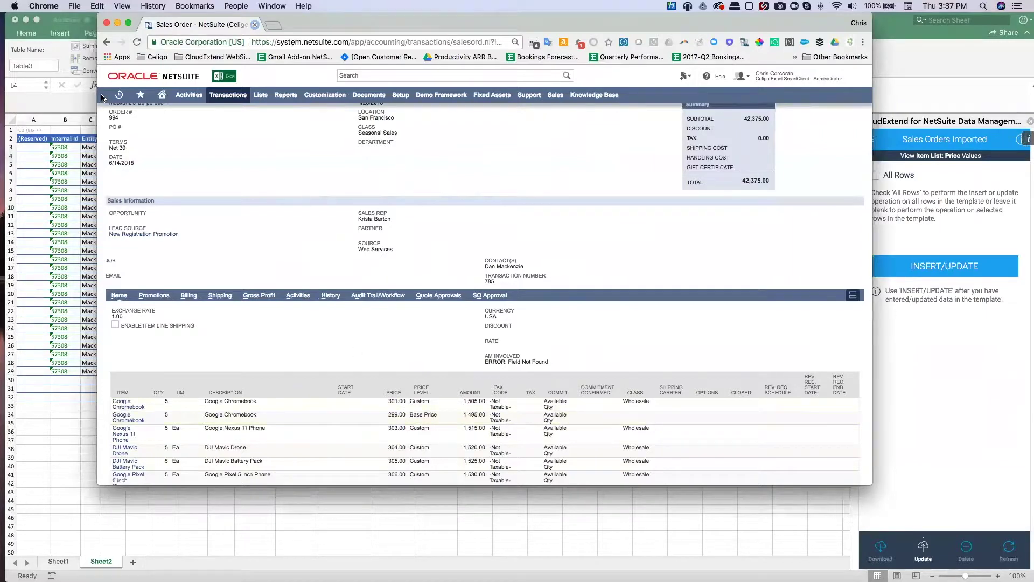
left_click(138, 42)
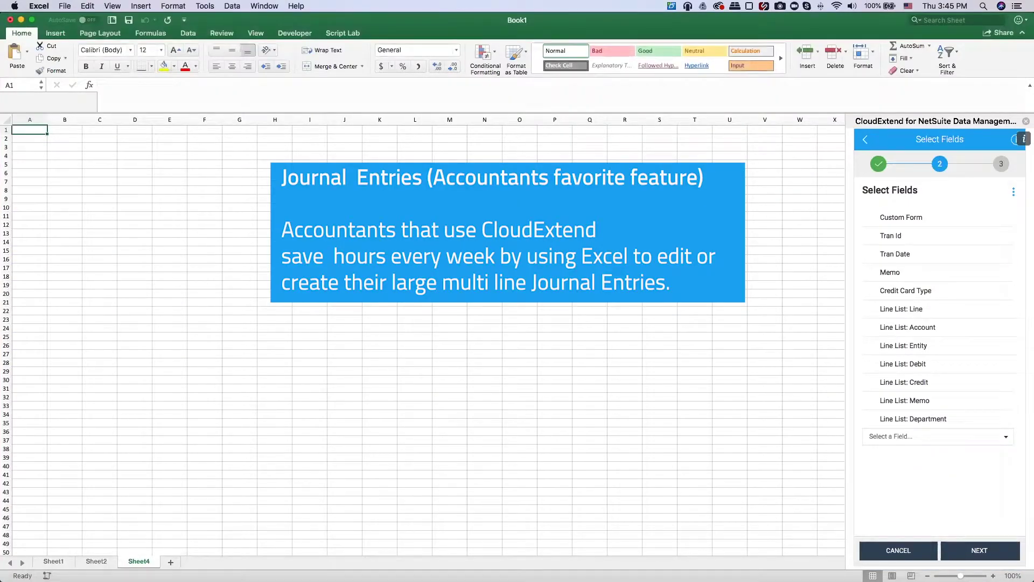
- With the formula bar collapsed, save the Journal Entry CC template under its existing name and load it into Sheet4, replacing the sheet's content
left_click(1029, 87)
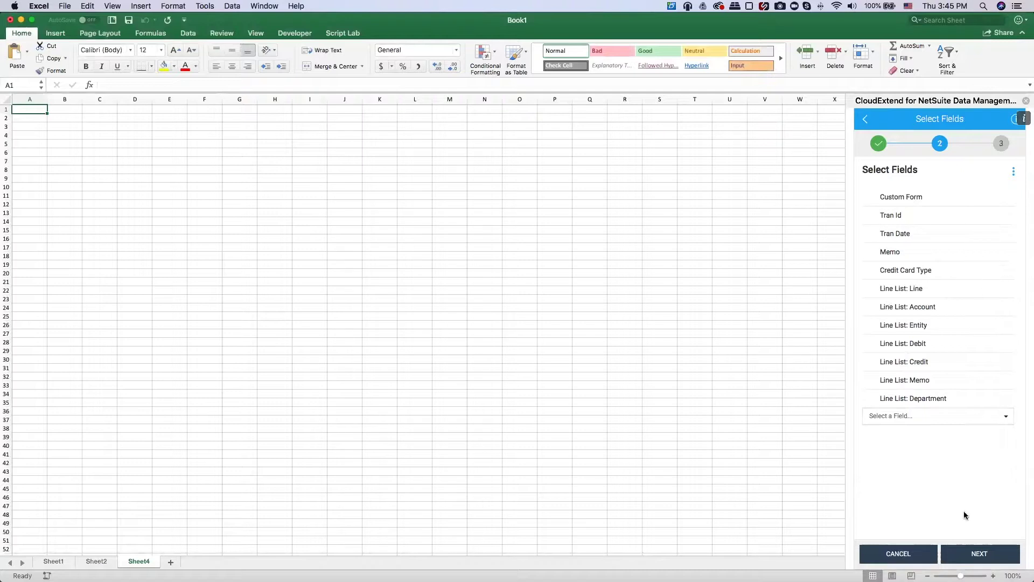
left_click(979, 555)
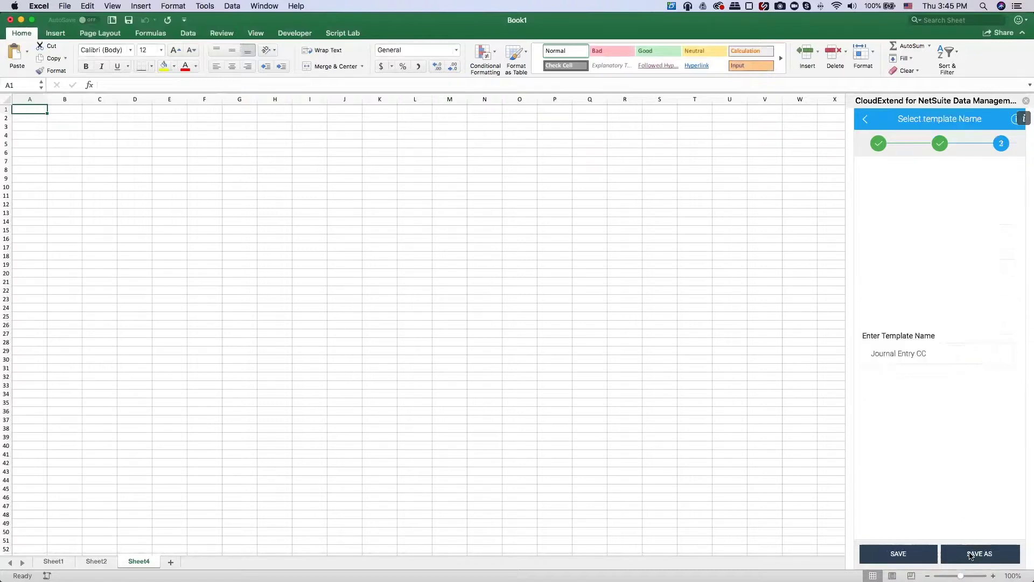
left_click(895, 555)
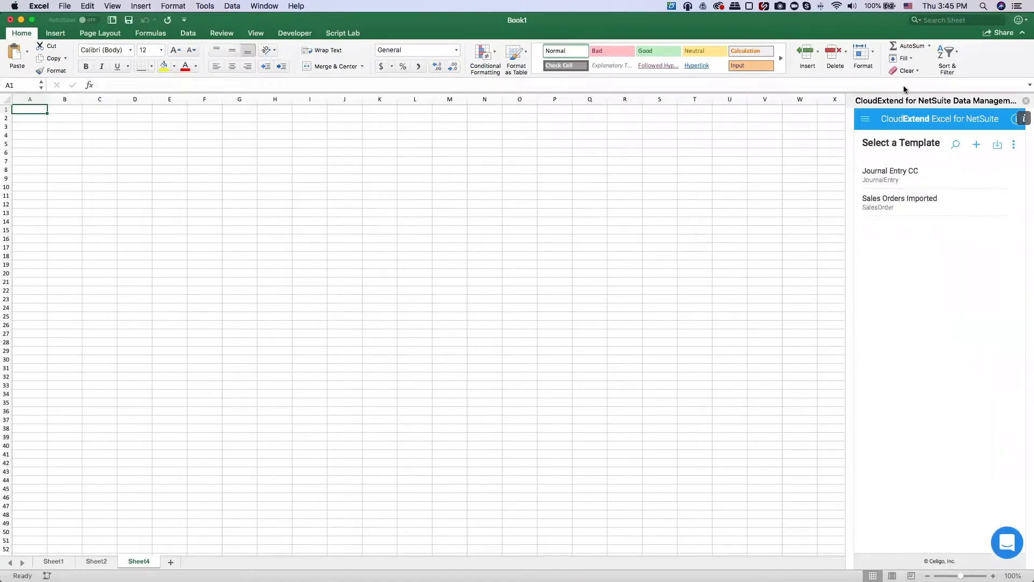
left_click(897, 195)
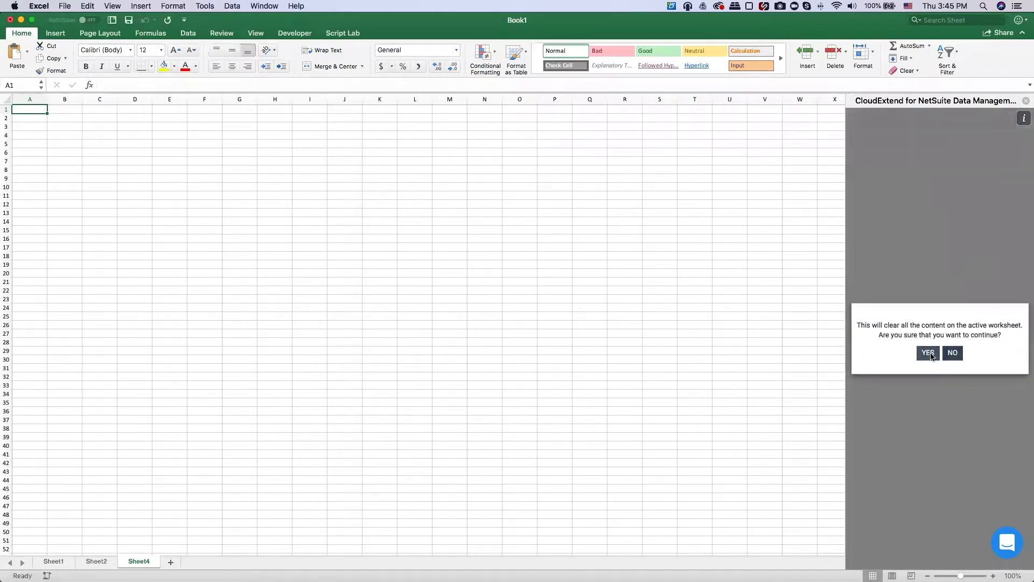
left_click(929, 353)
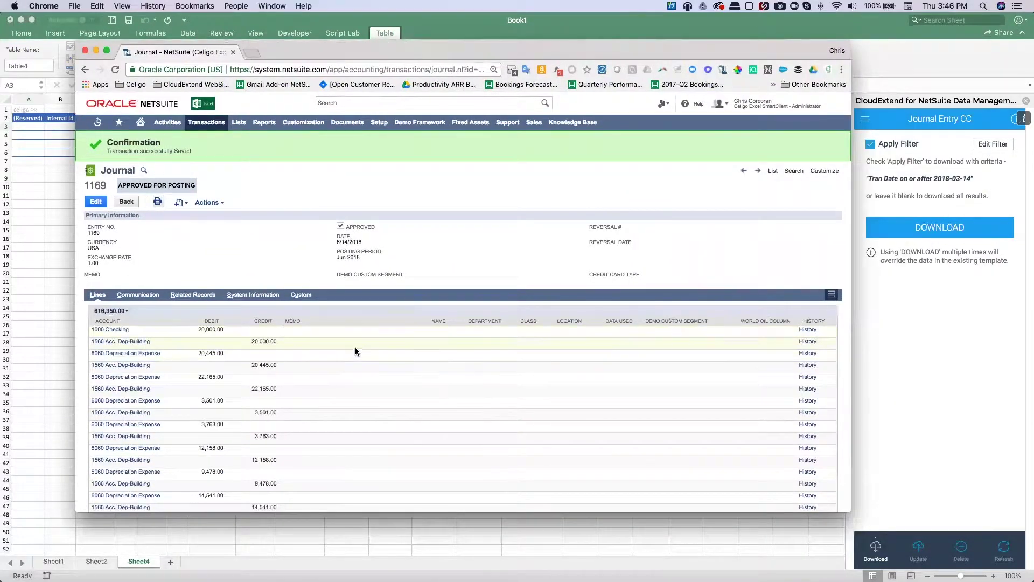
- Look through the header and the debit and credit lines of the saved journal in NetSuite in Chrome
scroll(315, 344, "down", 2)
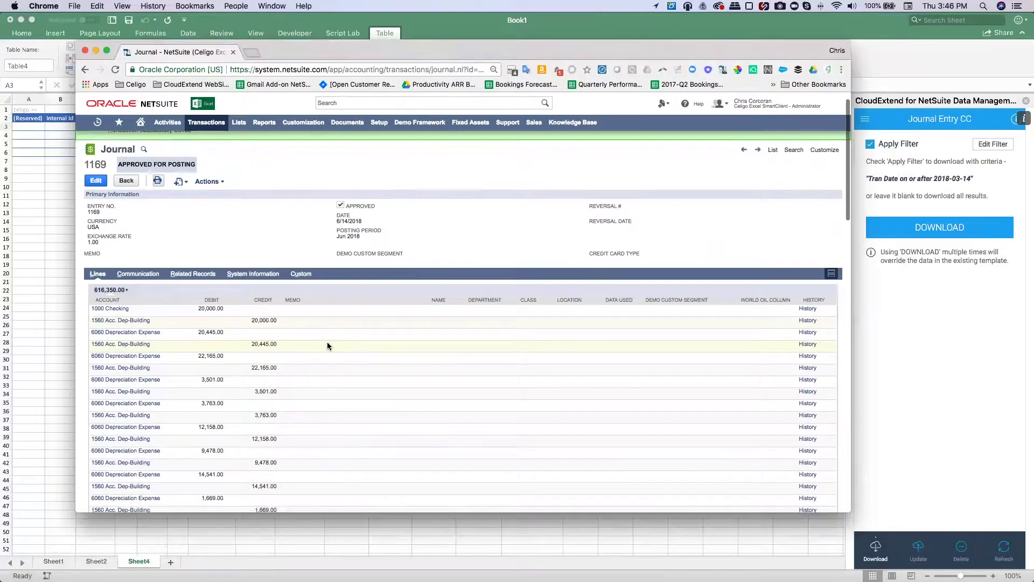
scroll(496, 323, "down", 5)
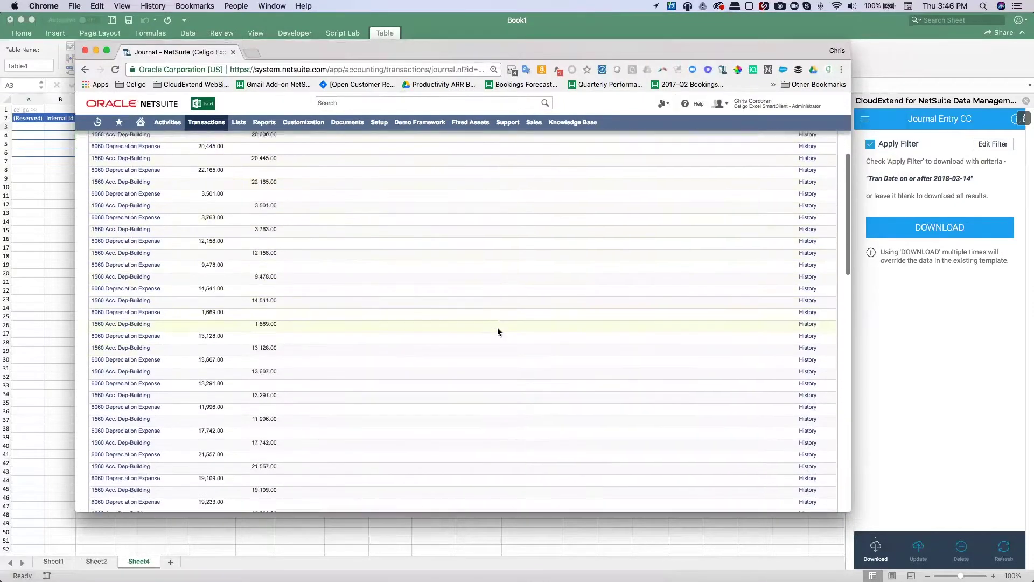
scroll(377, 290, "up", 10)
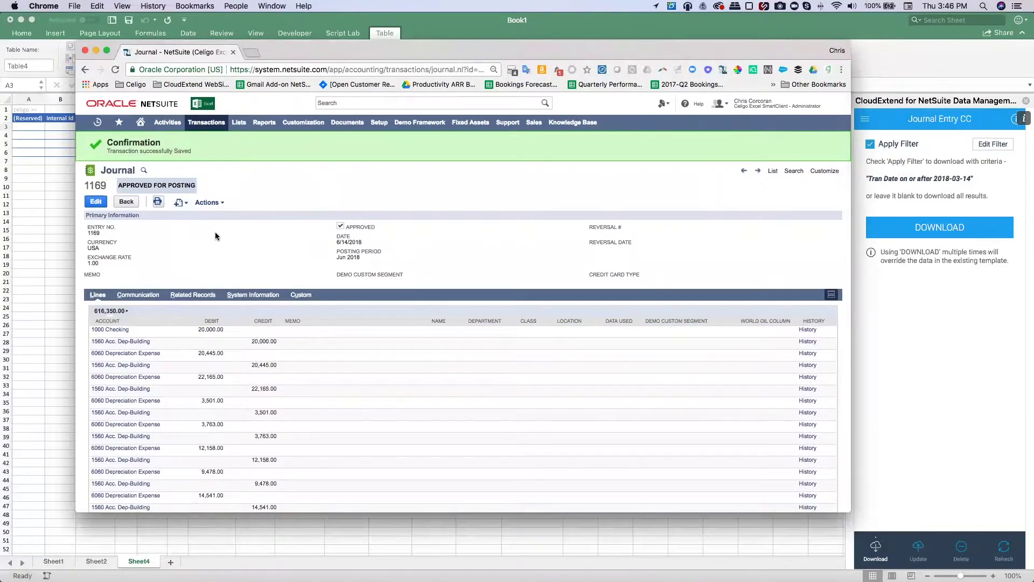
scroll(329, 336, "down", 15)
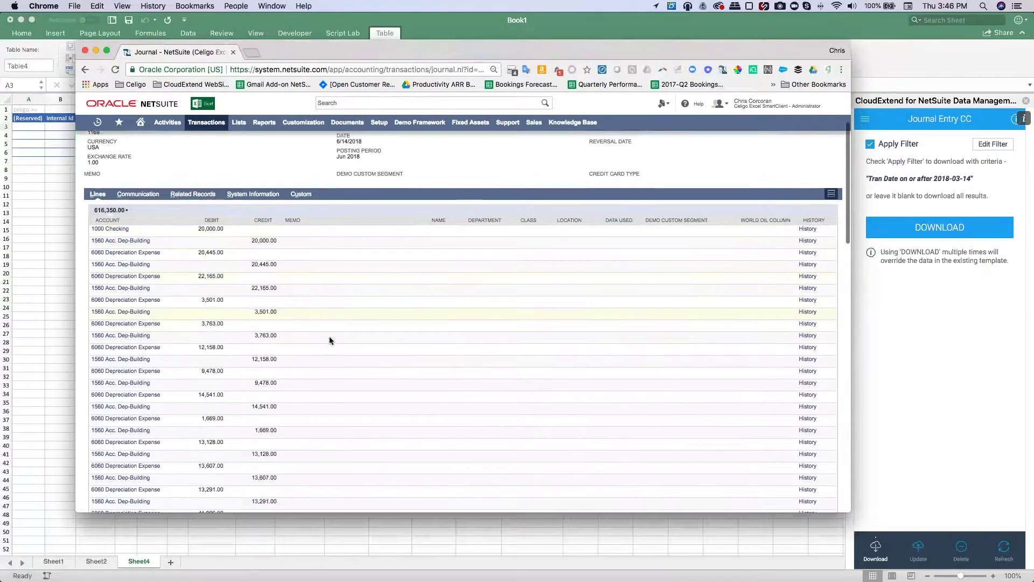
scroll(330, 339, "up", 15)
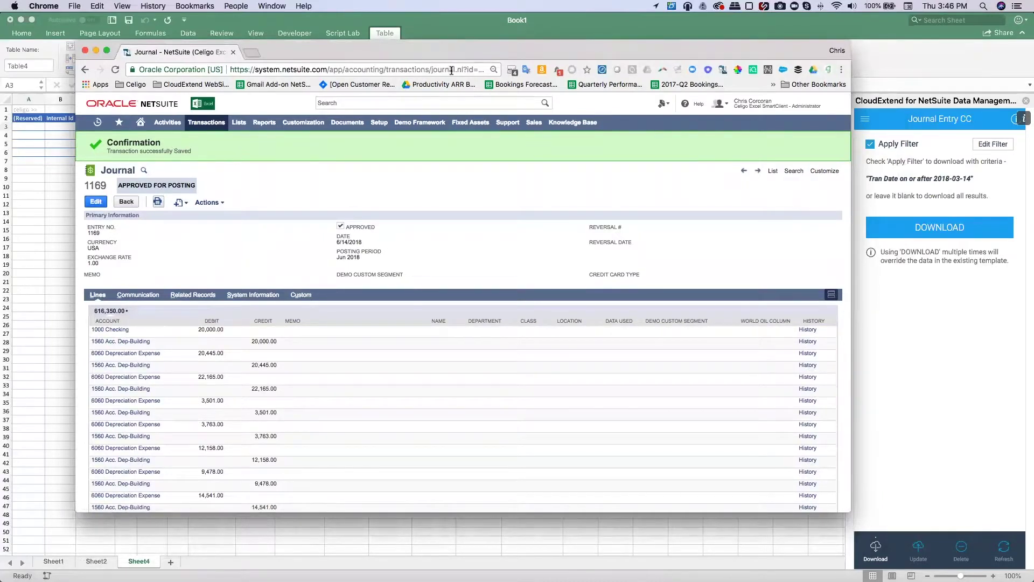
- Copy the journal's internal ID from its Chrome page address into the Internal Id cell B3 of Sheet4 in Excel
left_click_drag(454, 68, 487, 67)
key("super+c")
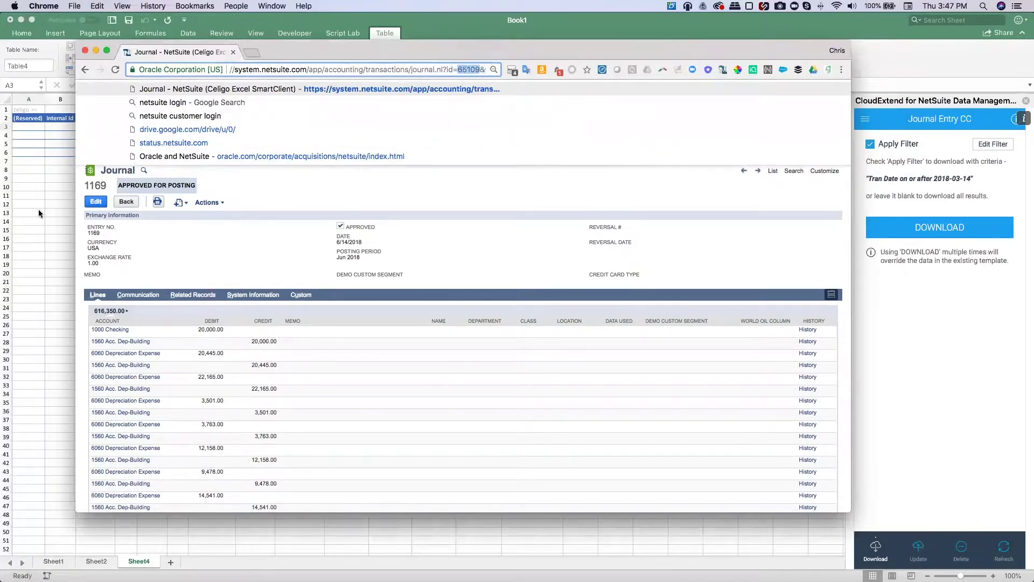
key("super+Tab")
left_click(61, 127)
key("super+v")
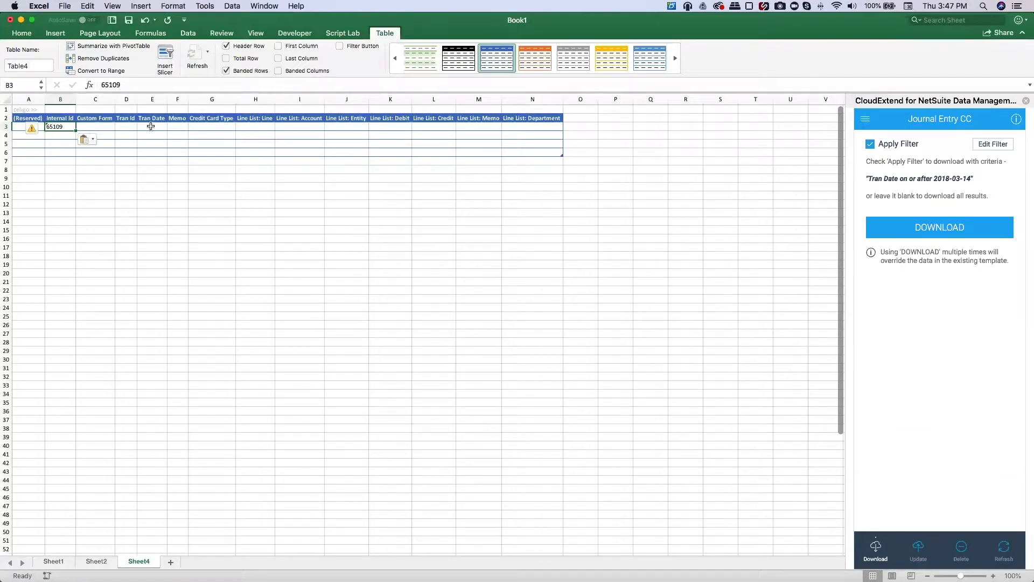
- Refresh row 3's journal entry from NetSuite with All Rows off, and widen the Tran Date column to show the dates
left_click(107, 127)
left_click(1004, 549)
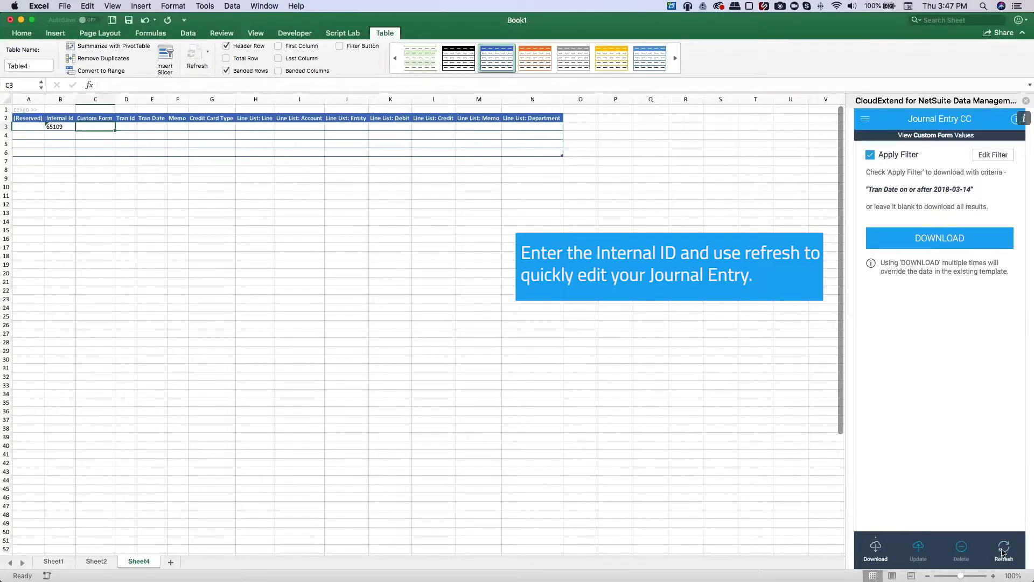
left_click(937, 247)
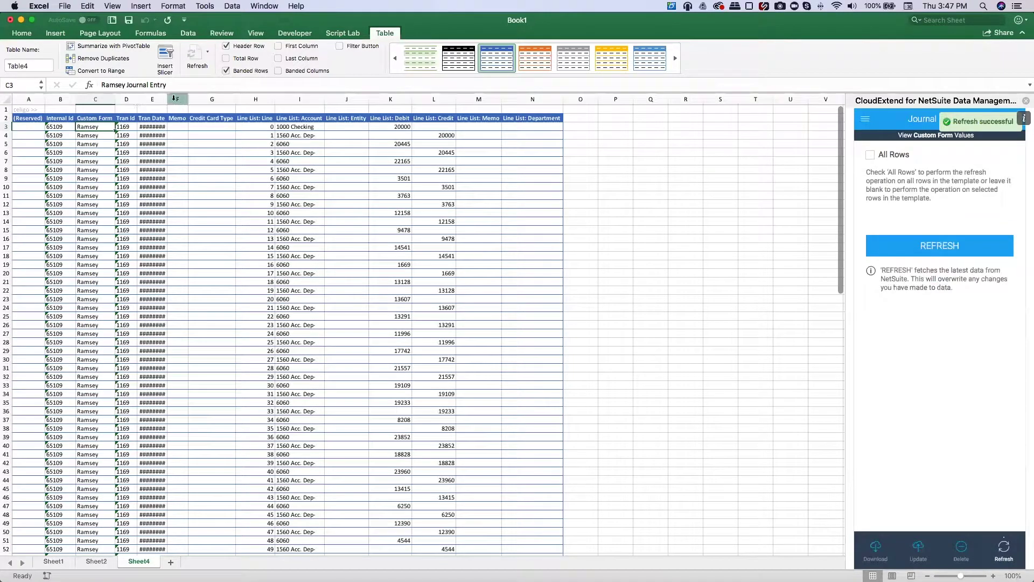
left_click_drag(167, 100, 182, 100)
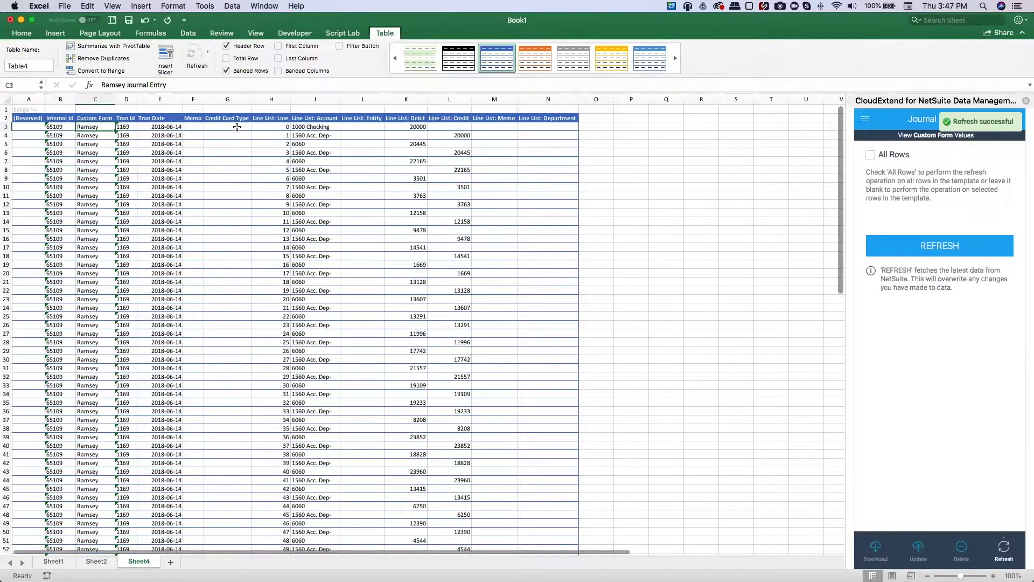
- Set the Line List: Department in N3 to Sales and fill it down through all journal lines
left_click(558, 126)
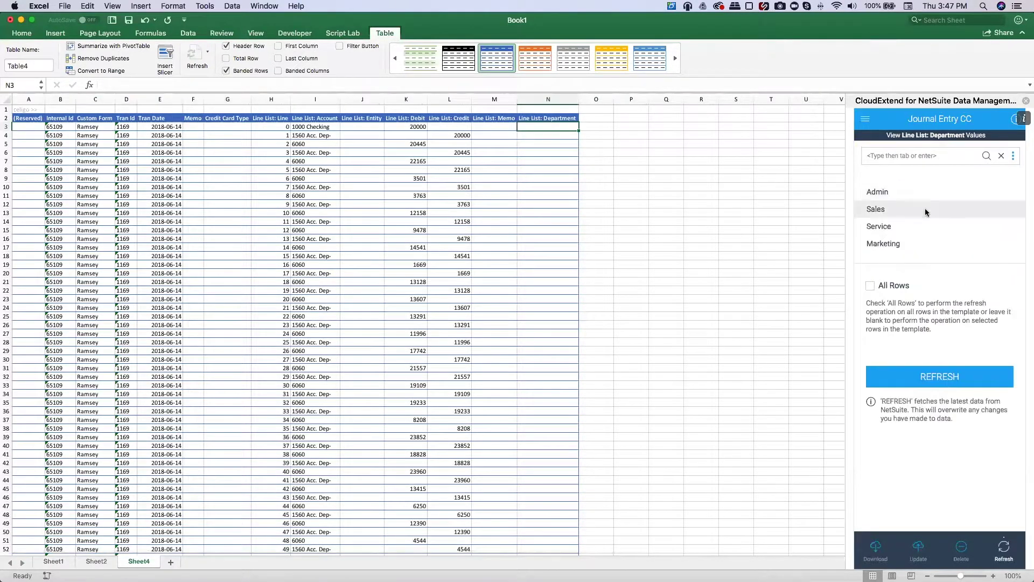
left_click(892, 212)
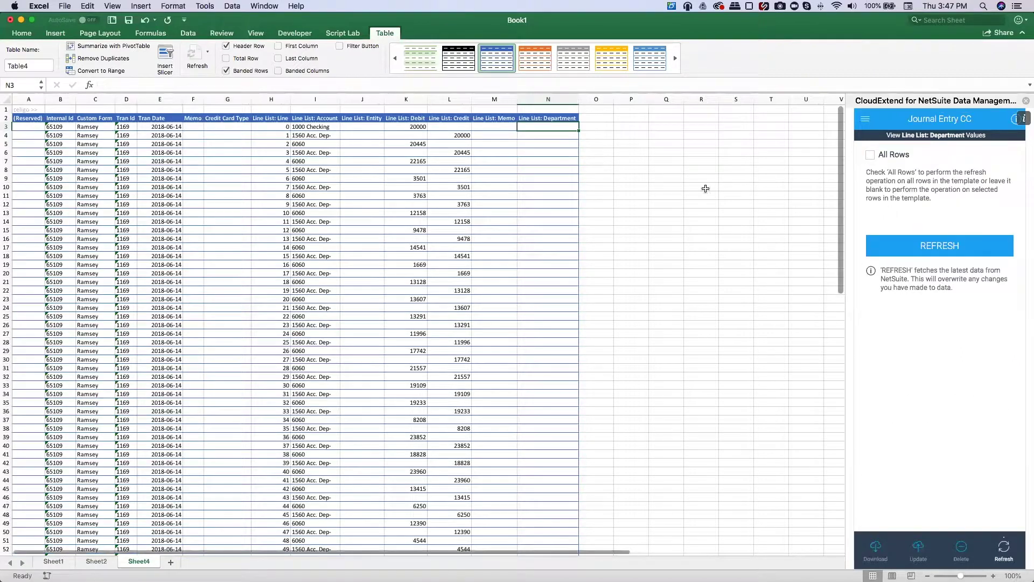
double_click(578, 130)
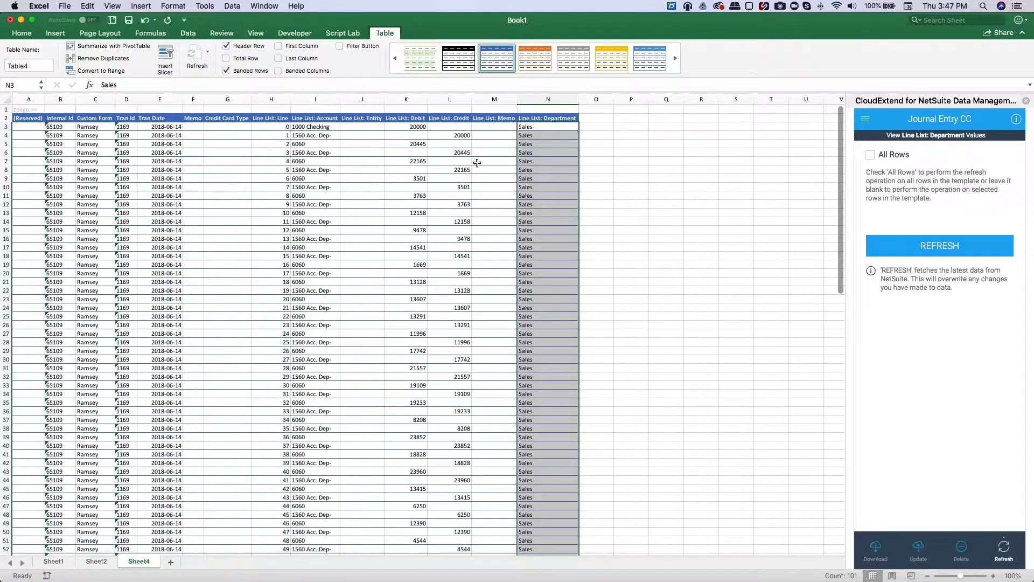
- Enter Memo1 as the line memo in M3 and fill it down as a numbered series through all journal lines
left_click(495, 126)
type("Memo1")
key("Return")
left_click(496, 126)
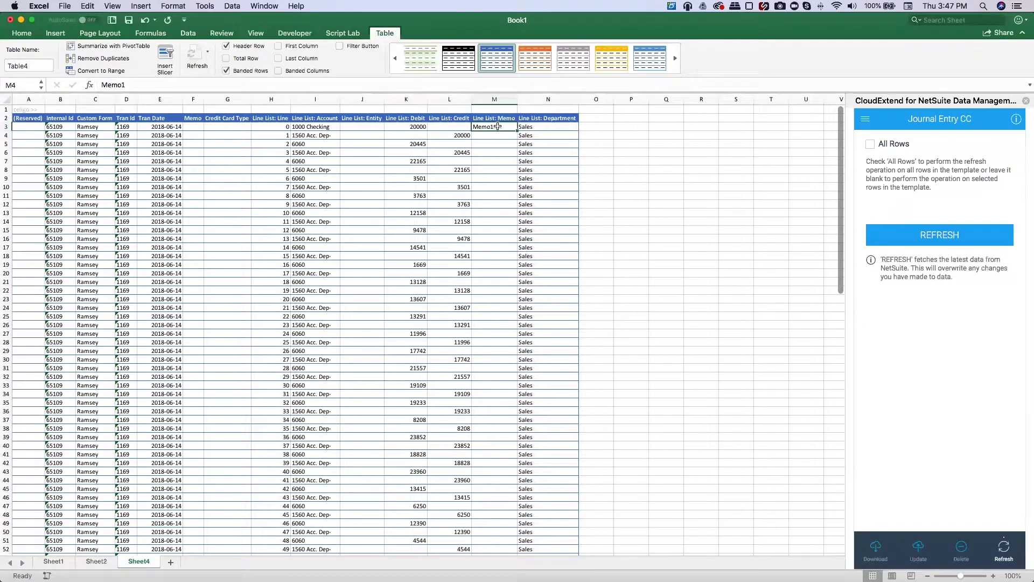
double_click(518, 130)
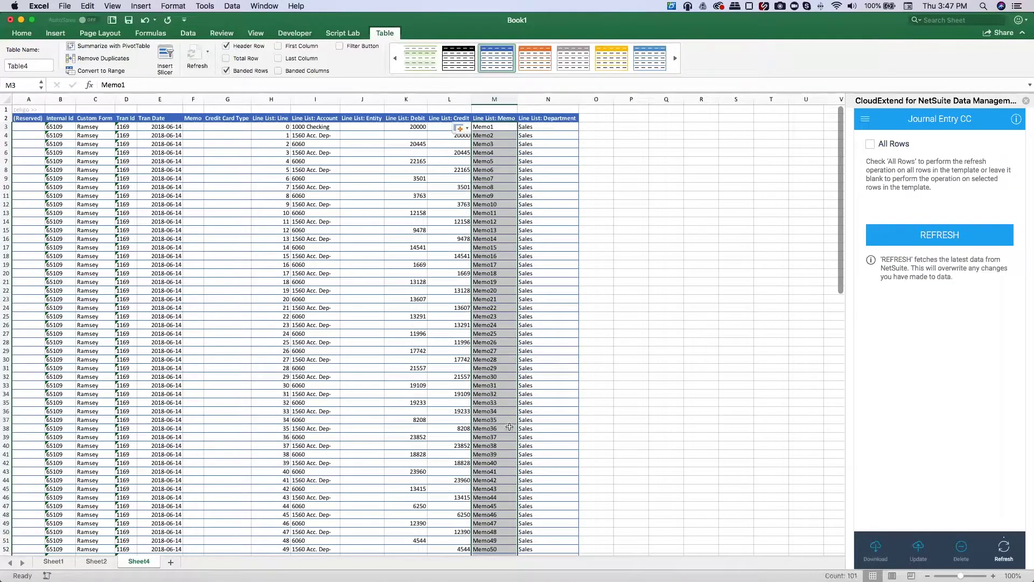
- Send the journal edits to NetSuite with Insert/Update, leaving All Rows off, and review the line memos and departments on the journal's Chrome page
left_click(923, 558)
left_click(909, 235)
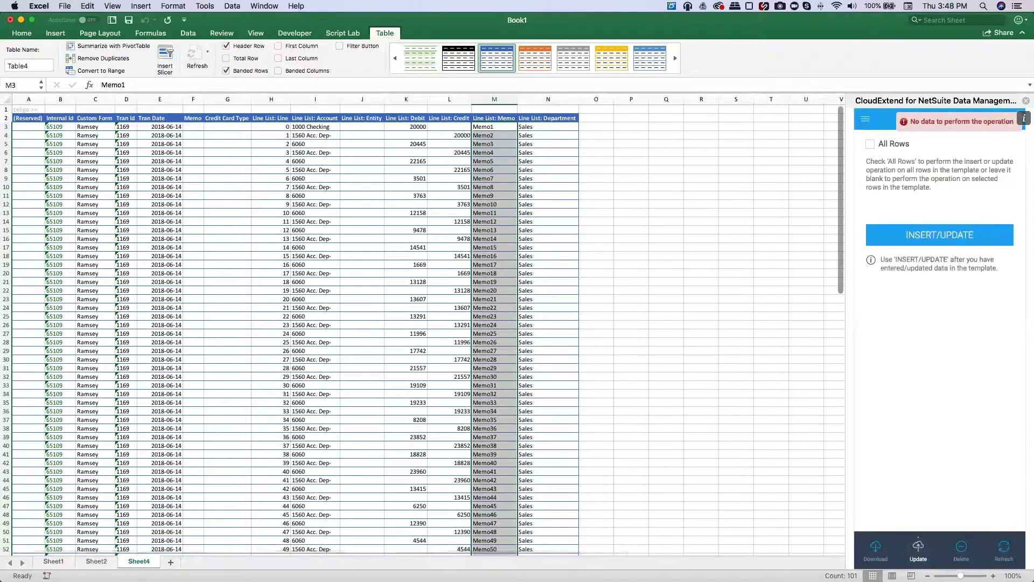
left_click_drag(57, 126, 52, 277)
key("super+Tab")
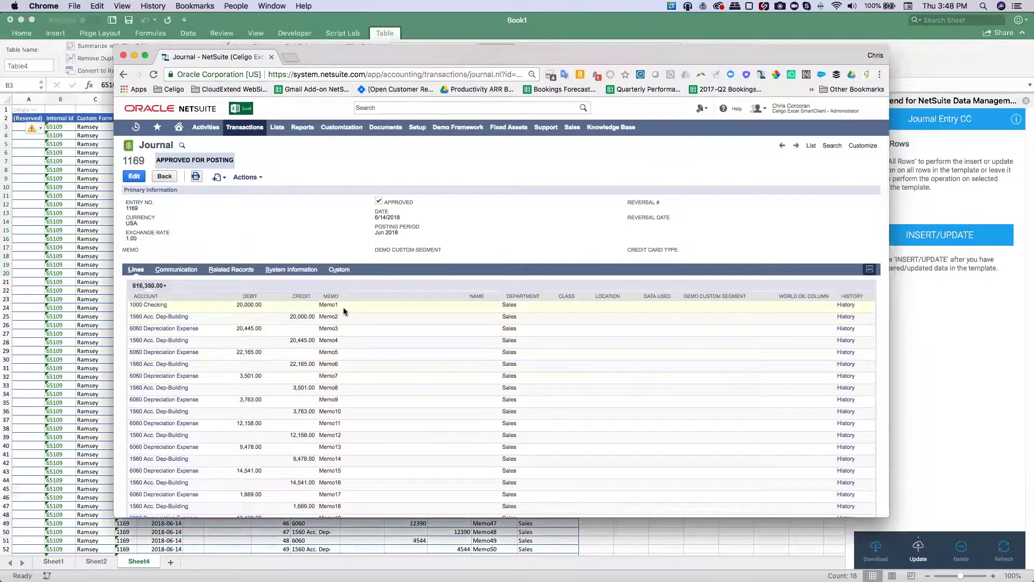
scroll(501, 318, "up", 2)
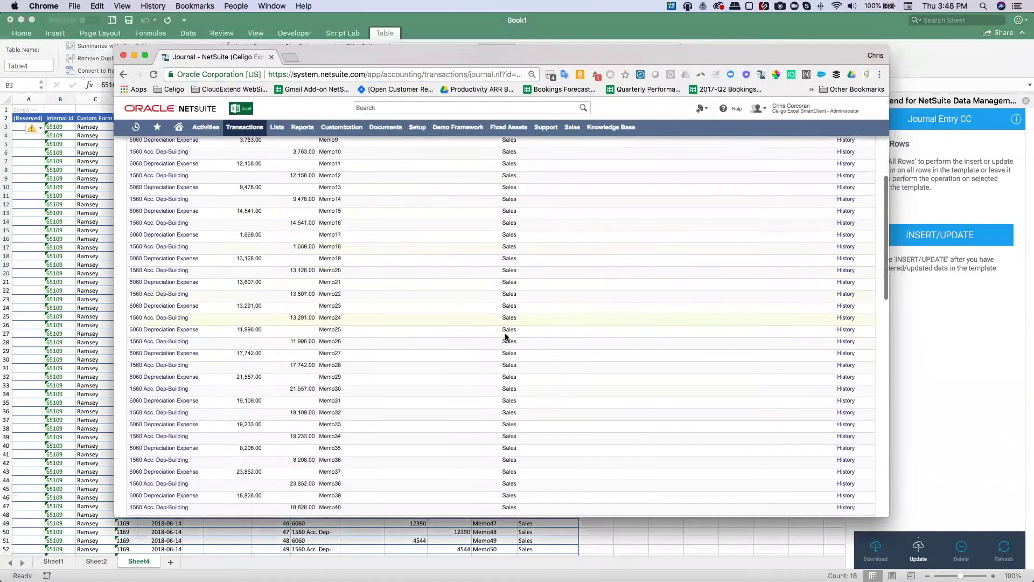
scroll(506, 333, "down", 2)
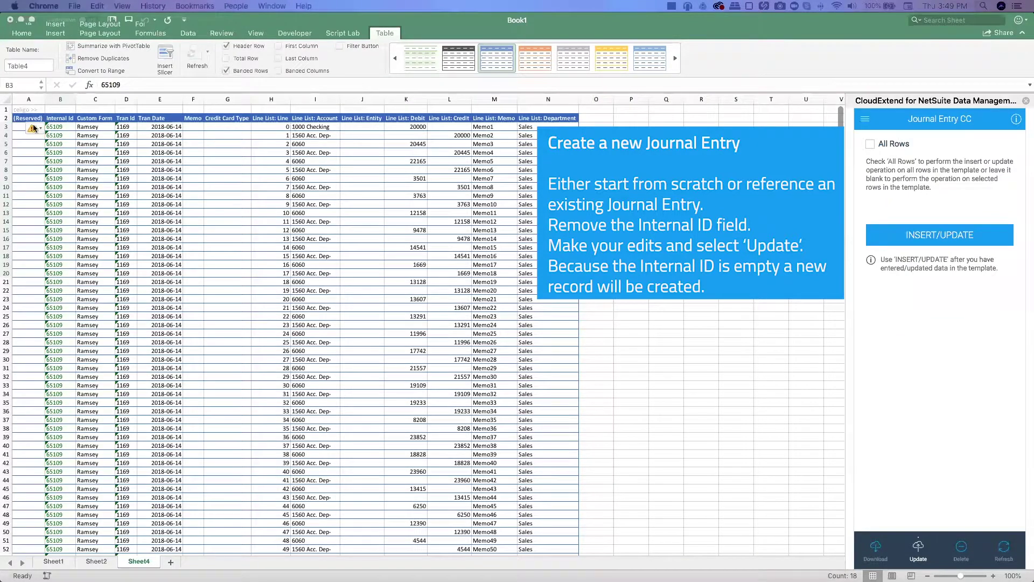
- Clear the Internal Id and Tran Id values from all journal rows in Sheet4 in Excel
left_click(62, 127)
left_click(65, 125)
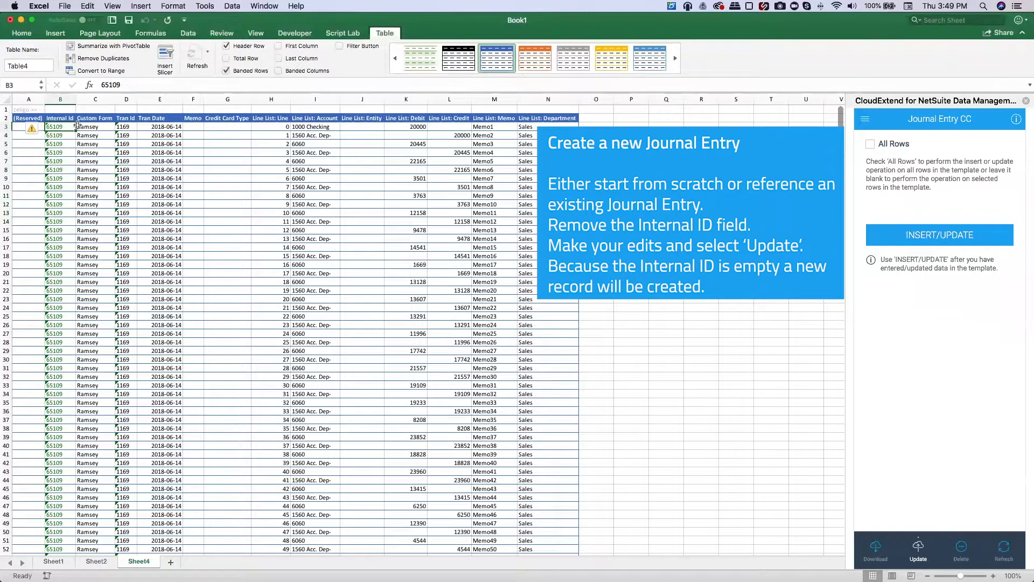
key("ctrl+shift+Down")
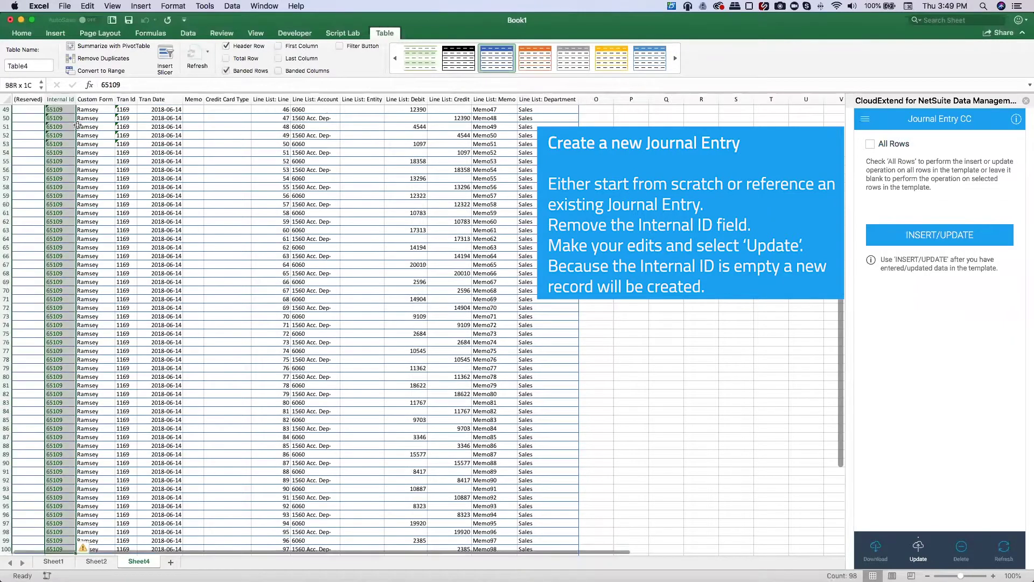
key("Delete")
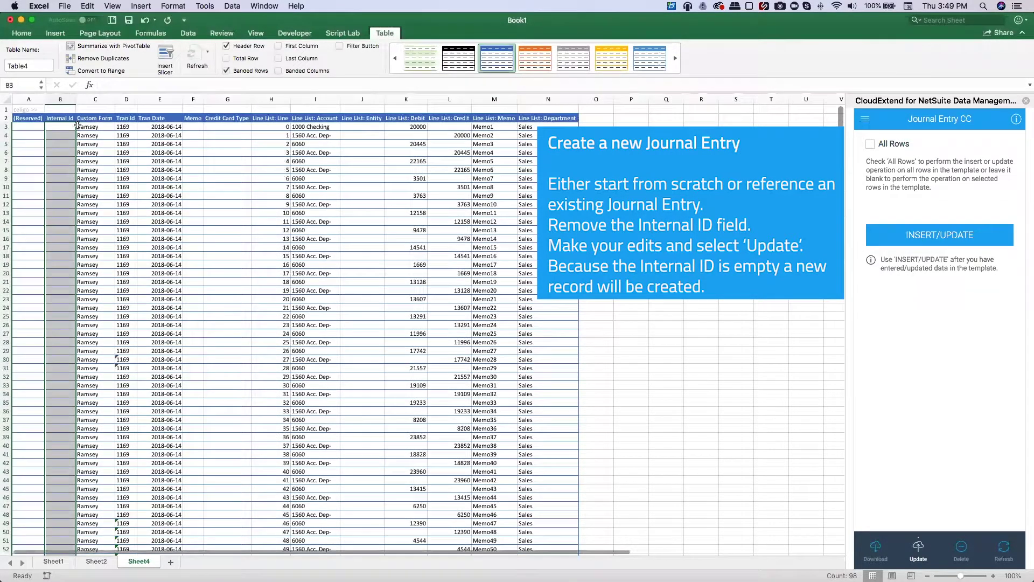
left_click(124, 125)
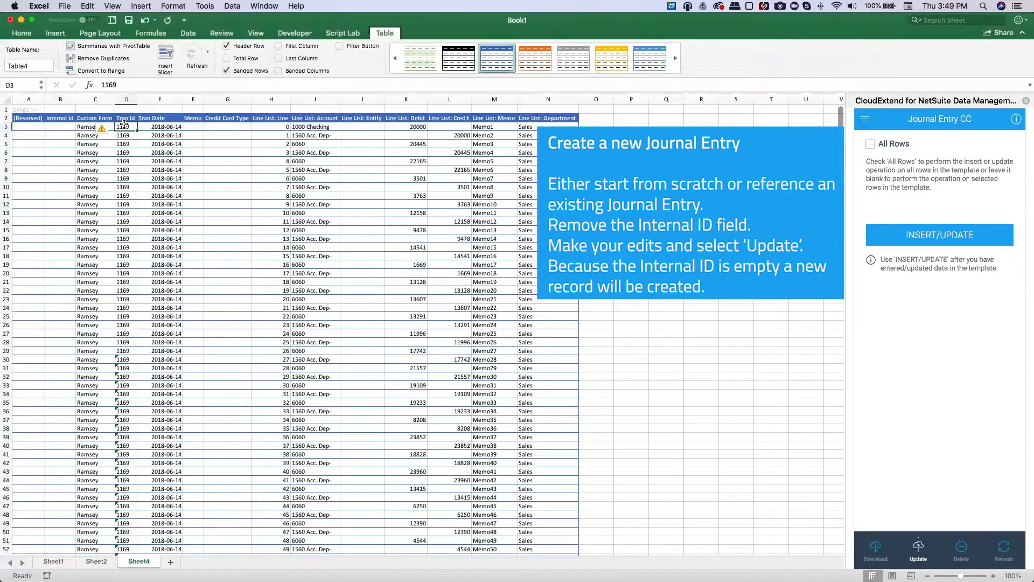
key("ctrl+shift+Down")
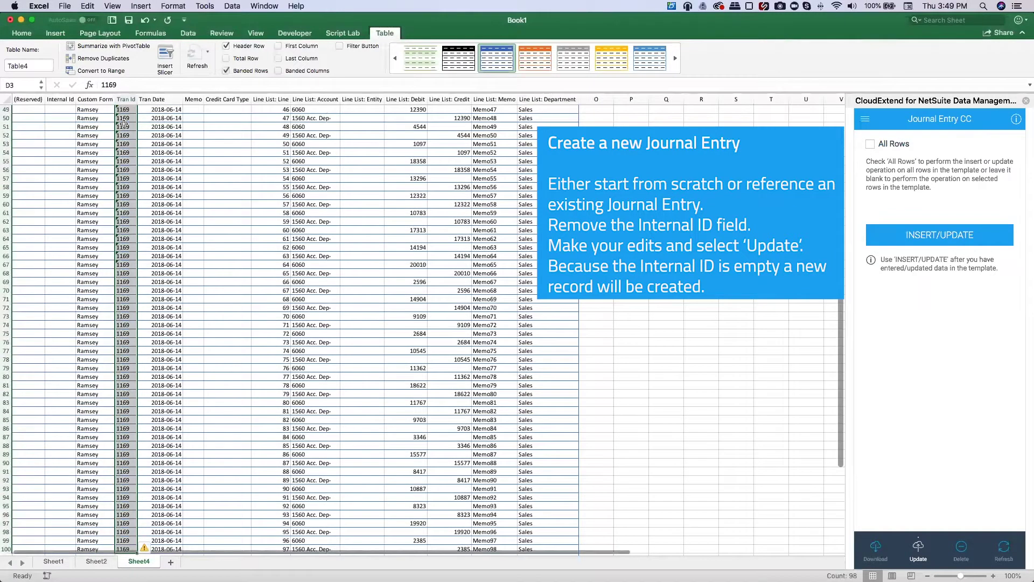
key("Delete")
- Set the Tran Date to 6/30/2018 in E3 and copy it to all the journal rows below
left_click(159, 127)
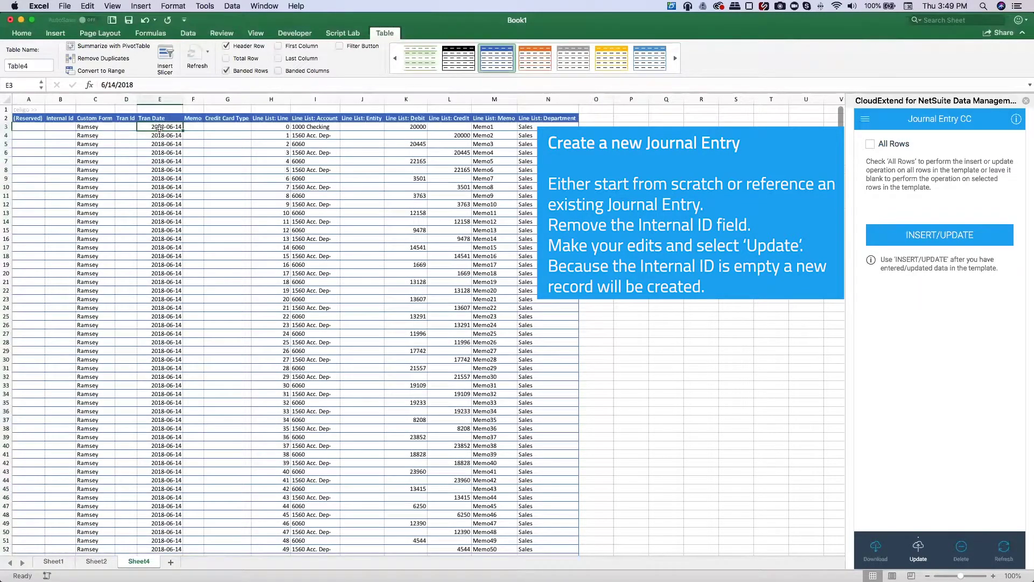
type("6/")
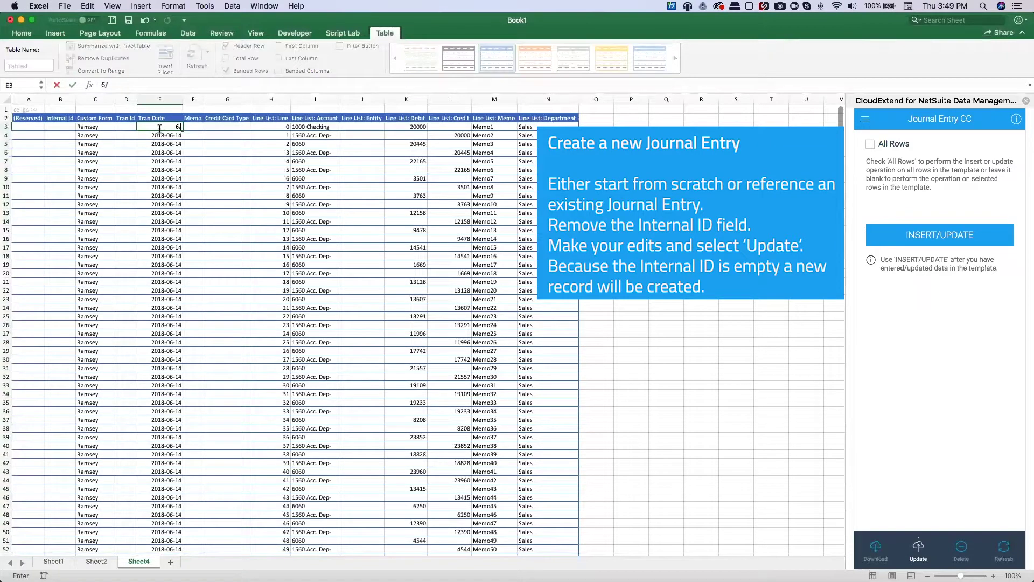
type("30/2018")
key("Return")
left_click(161, 127)
key("super+c")
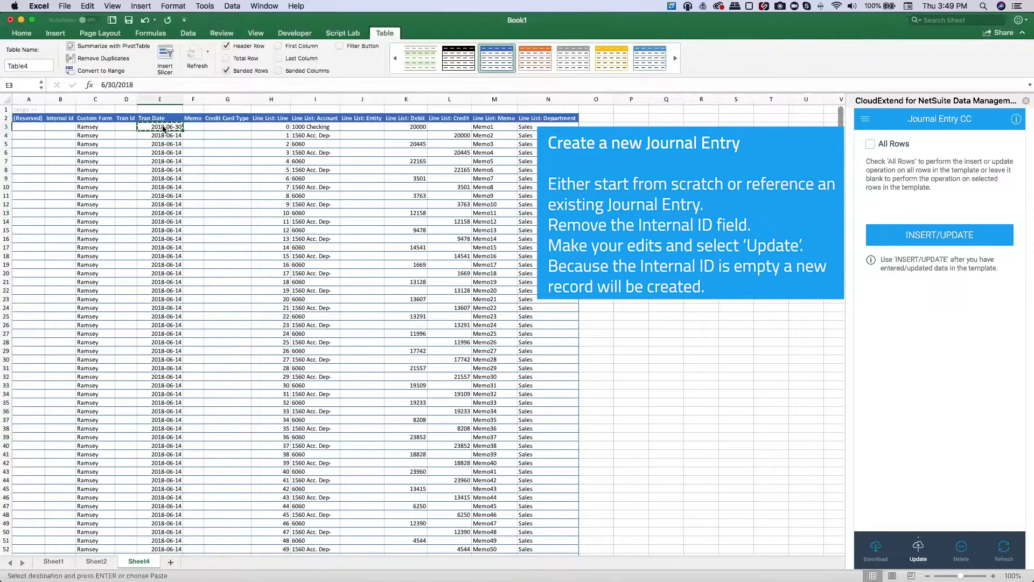
key("super+shift+Down")
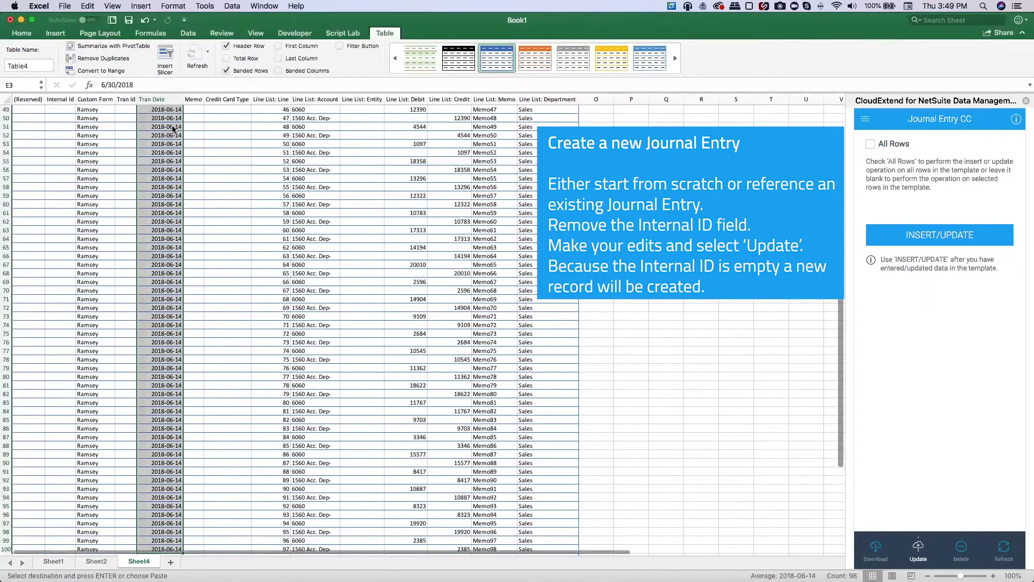
scroll(172, 128, "up", 10)
key("Return")
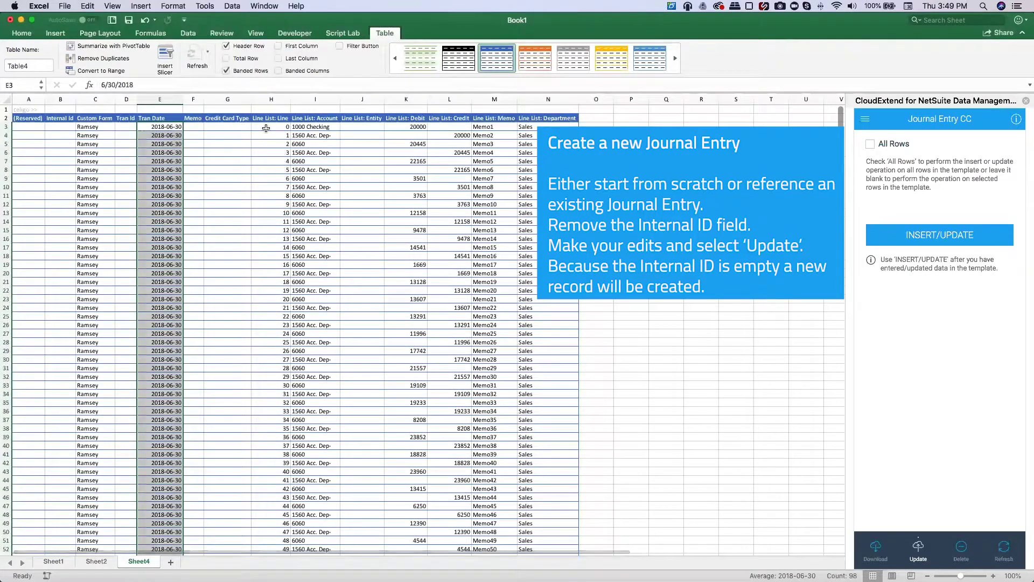
- Clear all line numbers from the Line List: Line column
left_click(272, 128)
key("ctrl+space")
key("Delete")
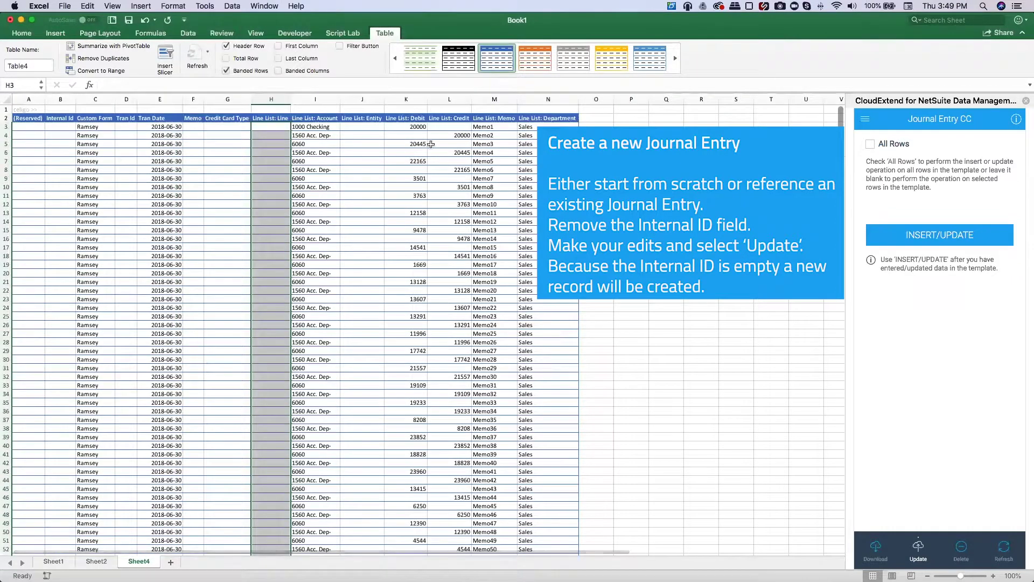
- Set the first line's debit in K3 and the second line's credit in L4 to 100000 each
left_click(409, 126)
type("100")
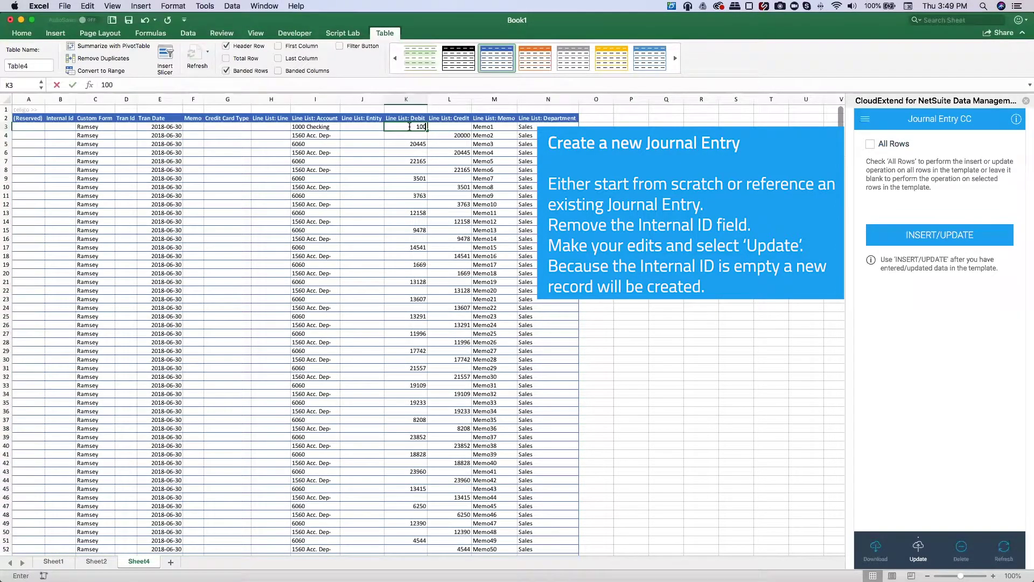
type("000")
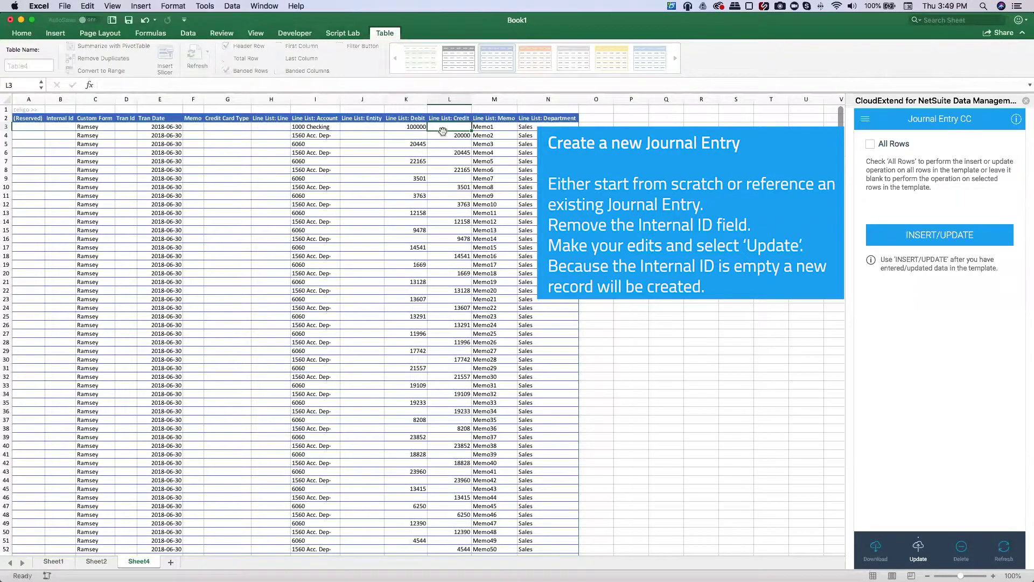
left_click(443, 136)
type("1000")
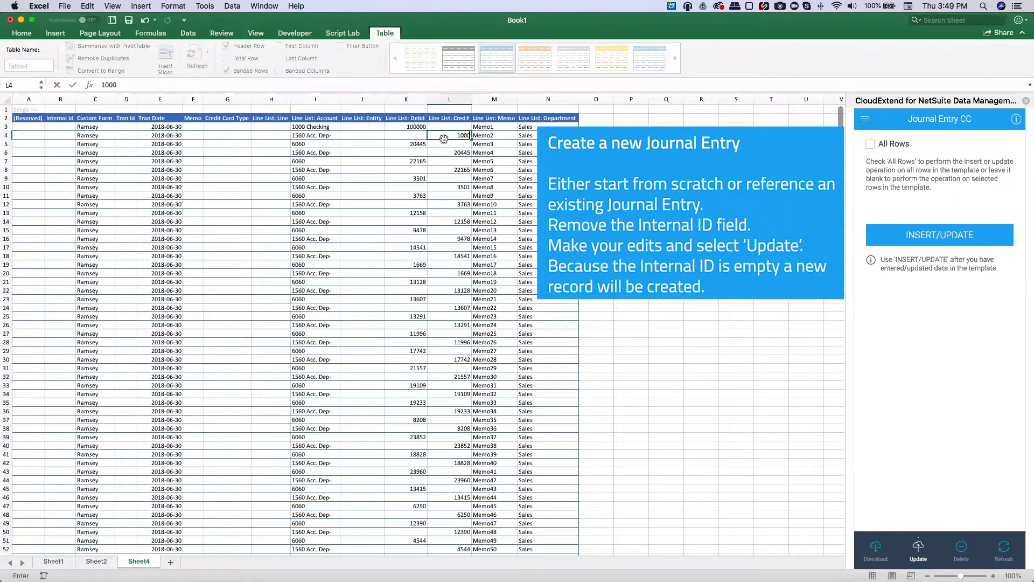
key("Left")
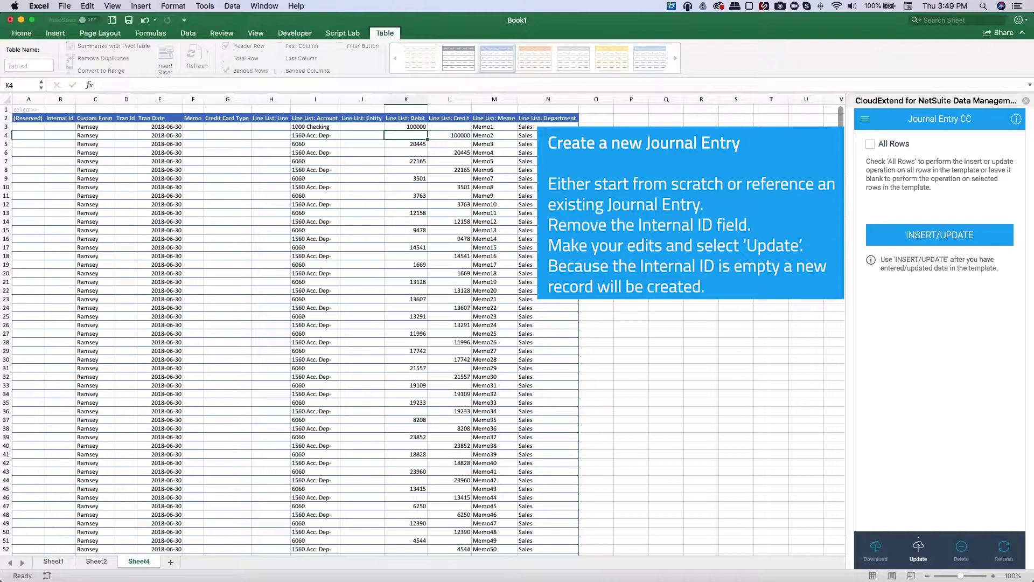
- Change the department to Admin on all journal lines and send the new journal to NetSuite with Insert/Update, leaving All Rows off
left_click(538, 127)
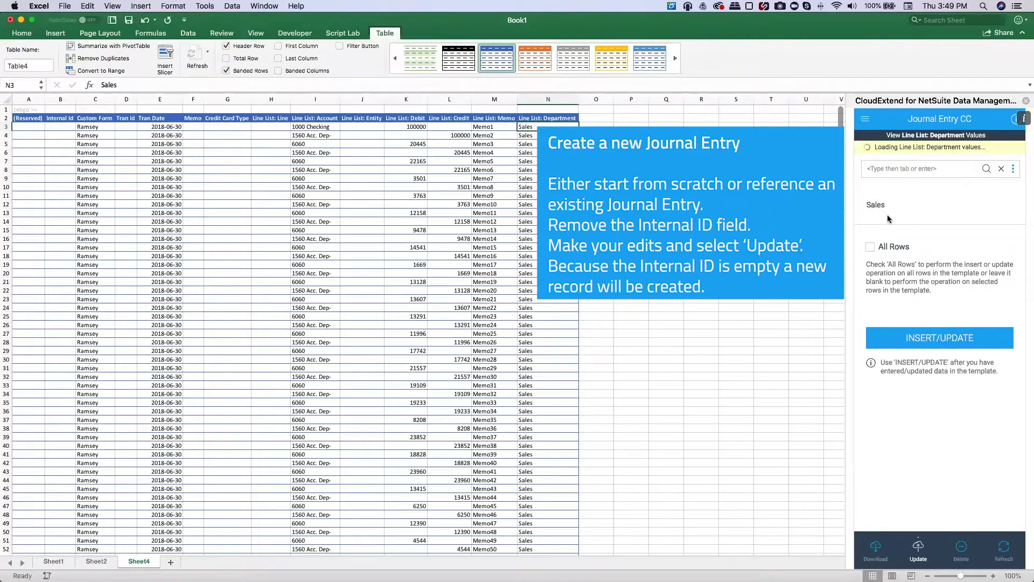
left_click(885, 195)
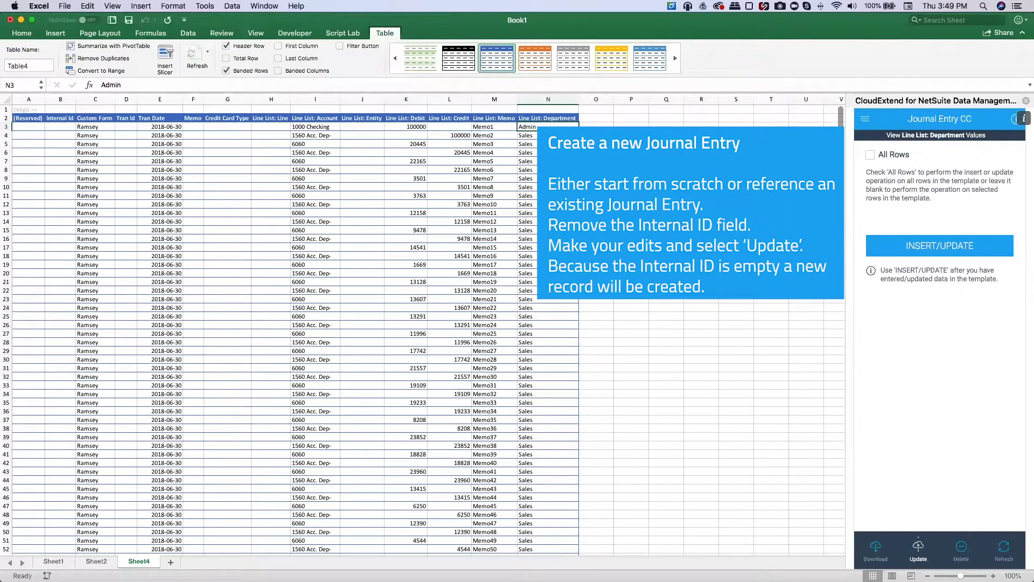
key("super+shift+Down")
key("super+d")
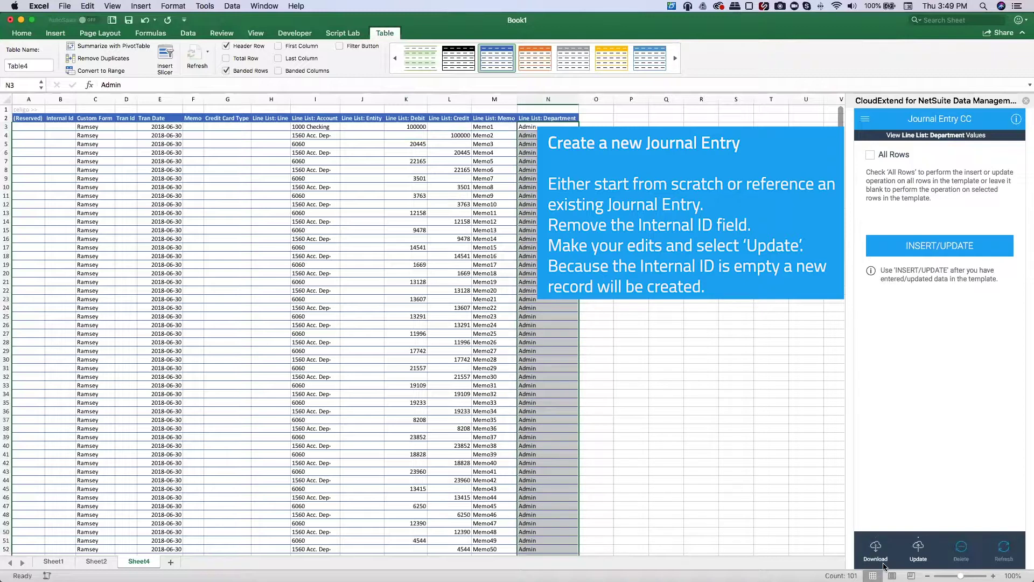
left_click(920, 247)
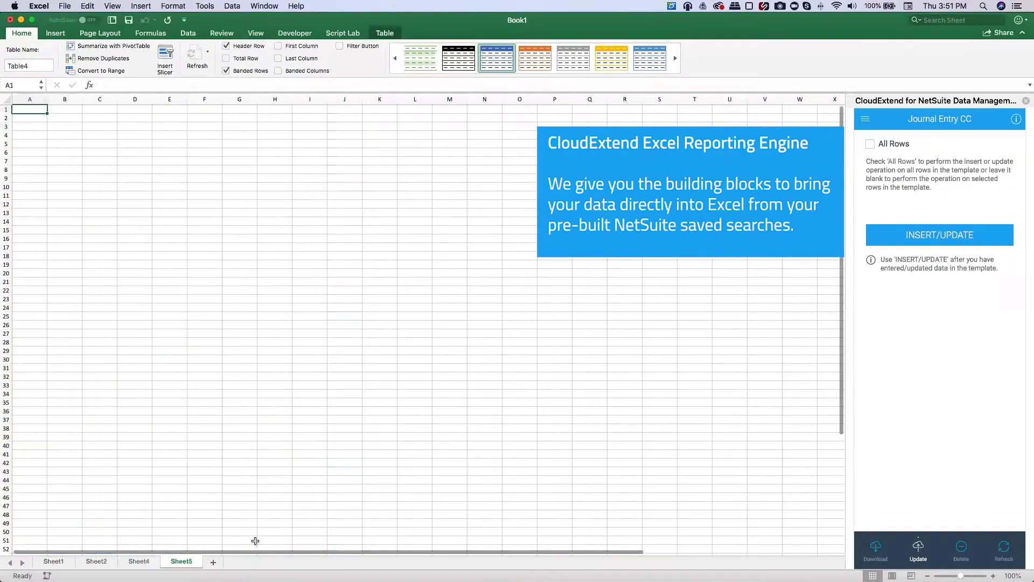
- Open the saved searches, filter the record types by "tr" and choose Transaction
left_click(872, 122)
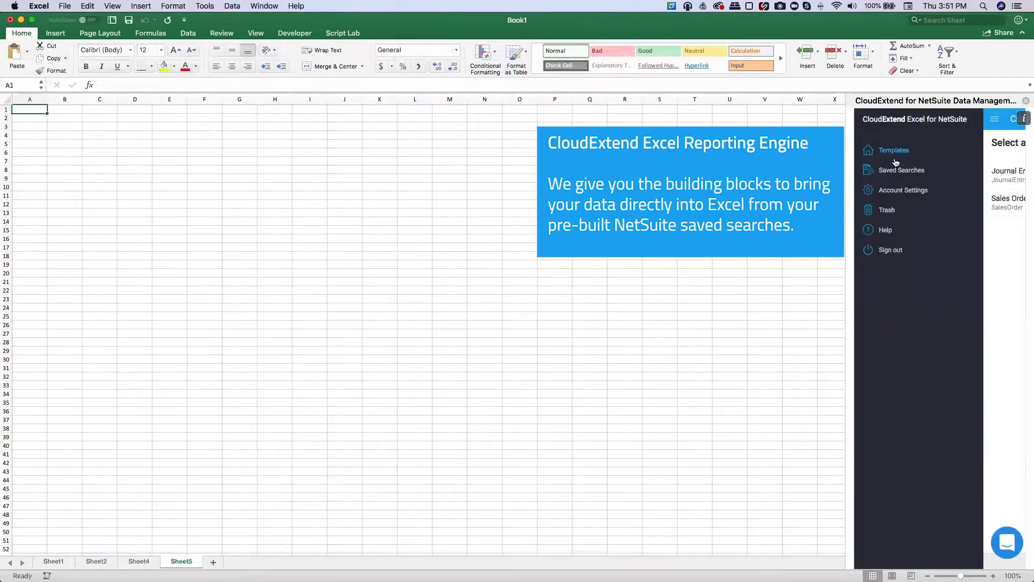
left_click(900, 172)
left_click(1009, 143)
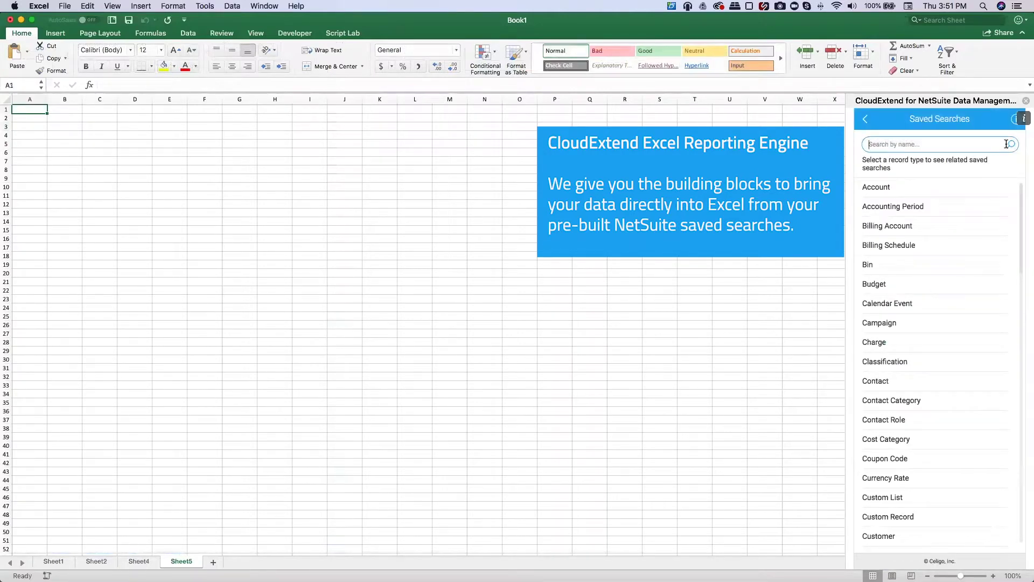
type("trn")
key("BackSpace")
key("BackSpace")
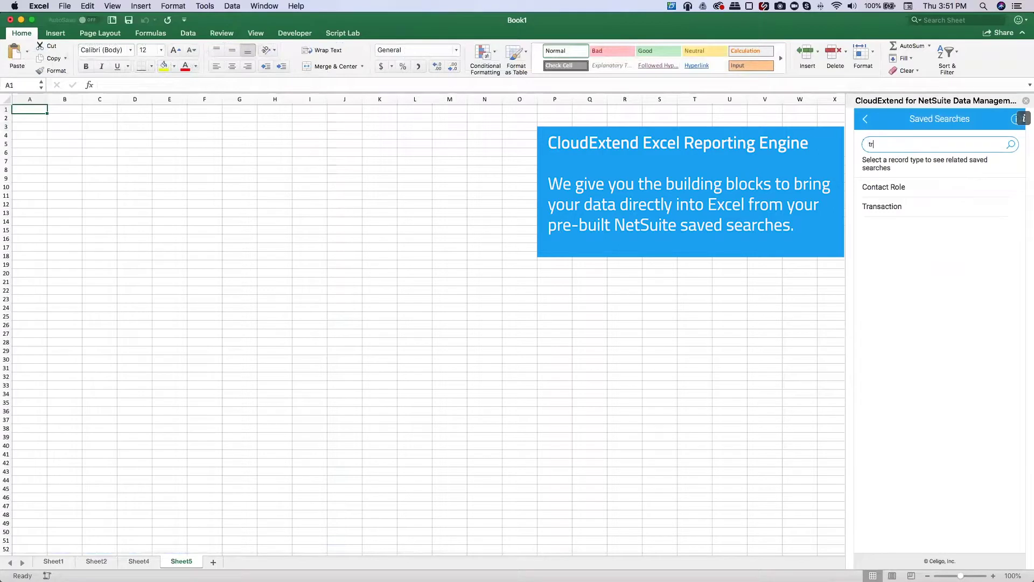
left_click(886, 207)
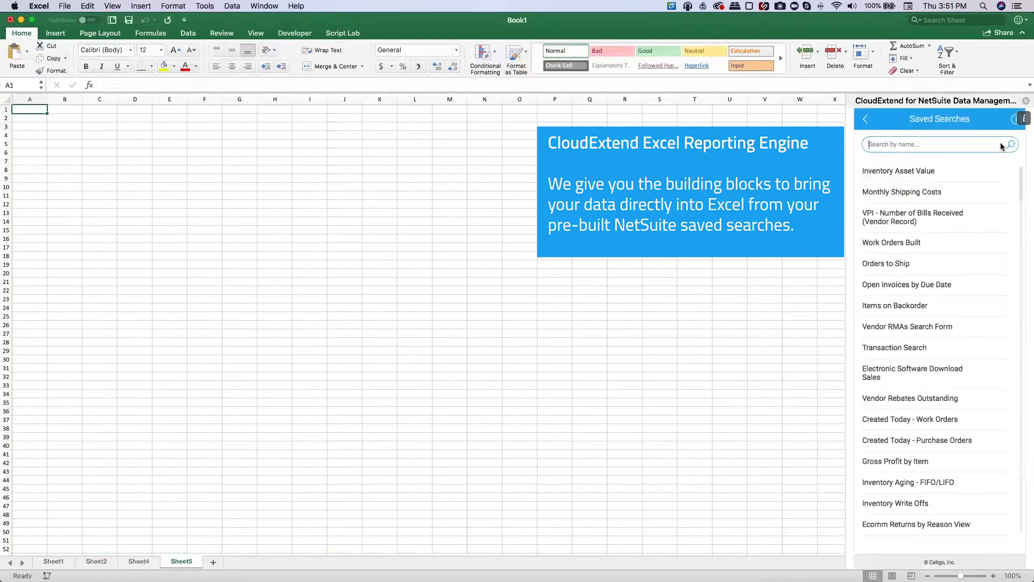
- Search the transaction searches for "sales or" and download Sales Orders from 2016 forward as raw data, allowing the current worksheet to be cleared
type("sales or")
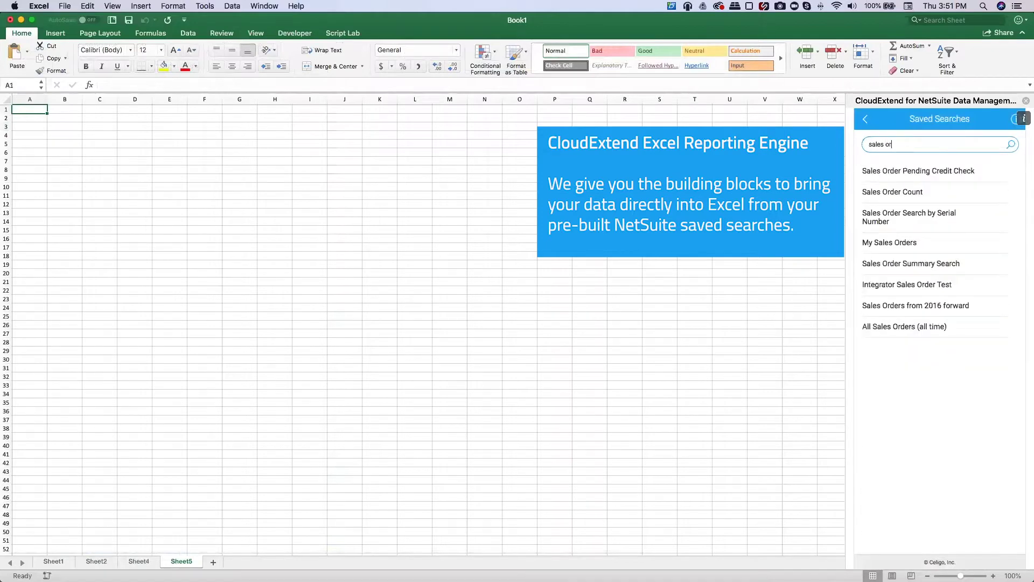
left_click(915, 306)
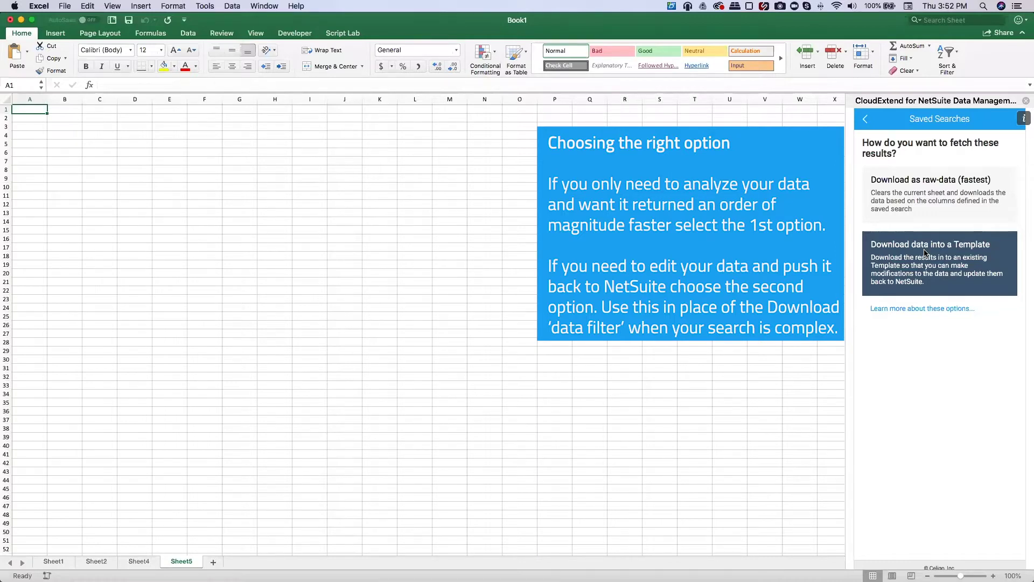
left_click(953, 191)
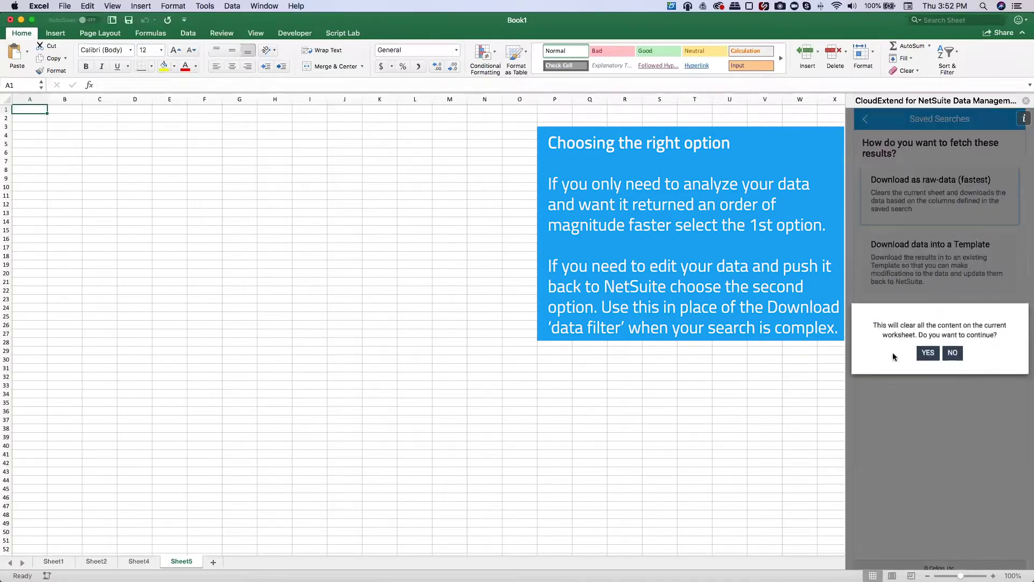
left_click(925, 353)
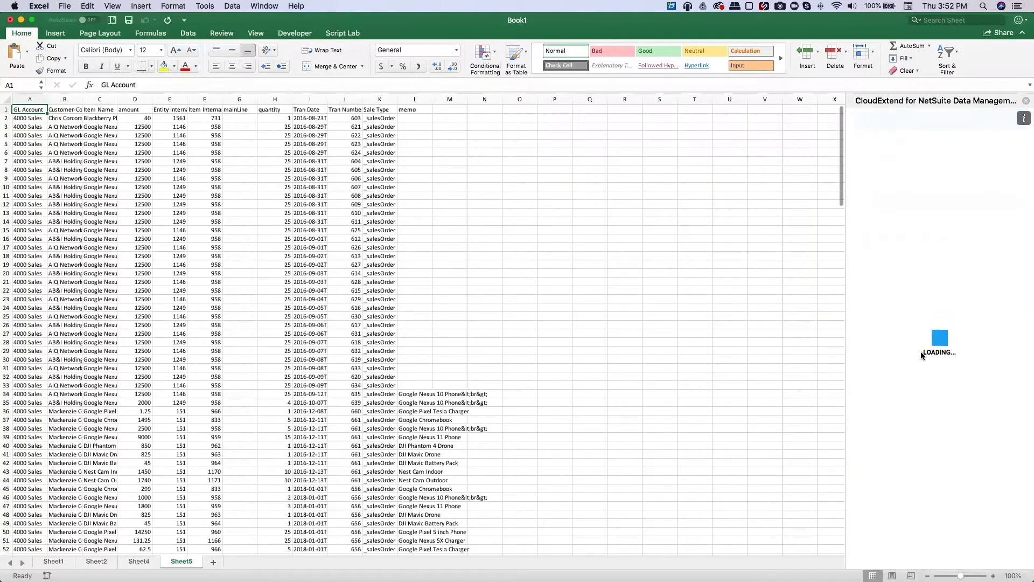
- Select customer names down the Customer-Company column and widen column B to fit them
left_click_drag(78, 213, 81, 203)
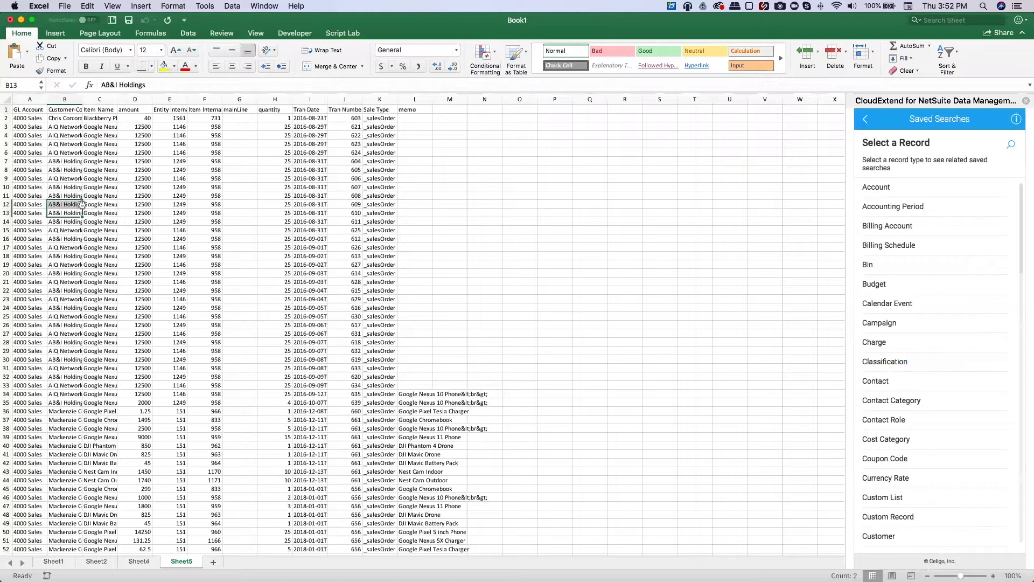
key("super+shift+Down")
scroll(81, 205, "up", 11)
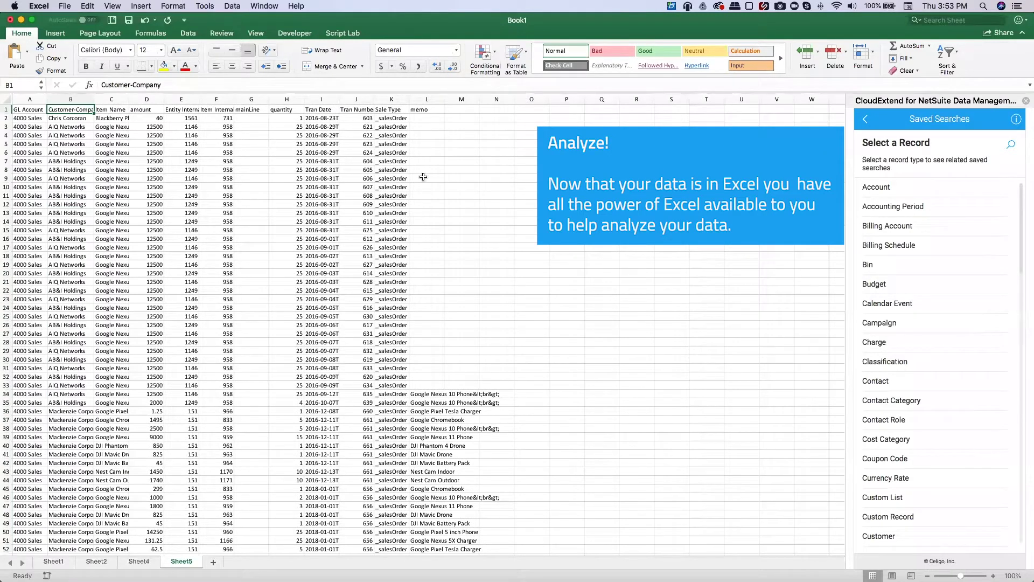
- Create a PivotTable on a new worksheet from the downloaded sales order data in columns A to L
left_click_drag(30, 100, 428, 99)
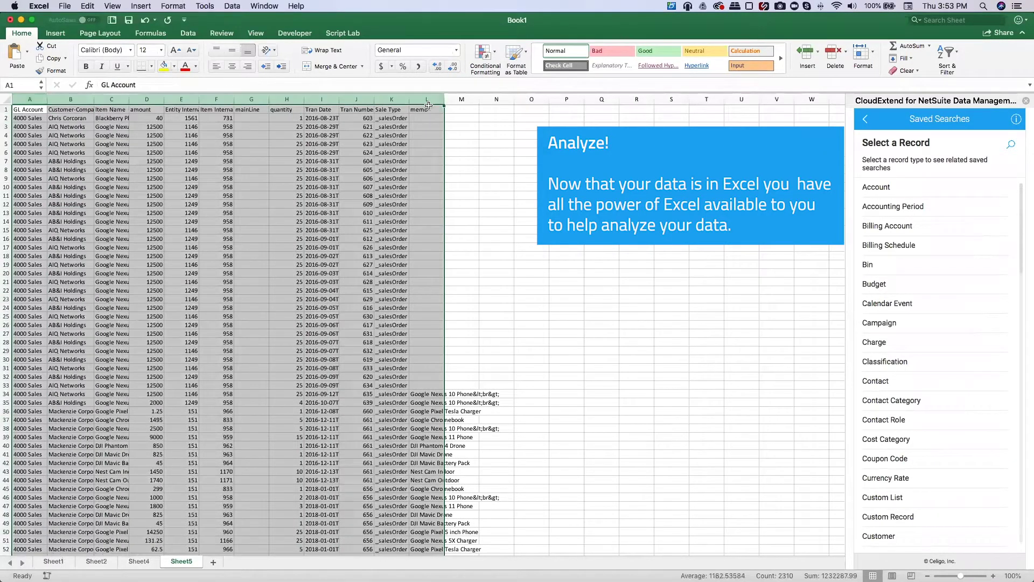
left_click(55, 33)
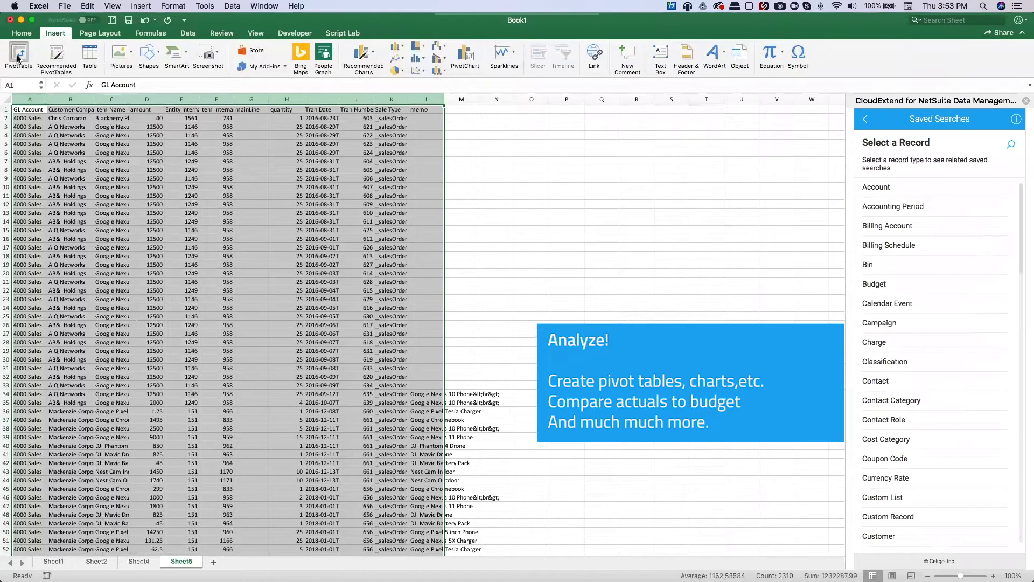
left_click(18, 59)
left_click(617, 281)
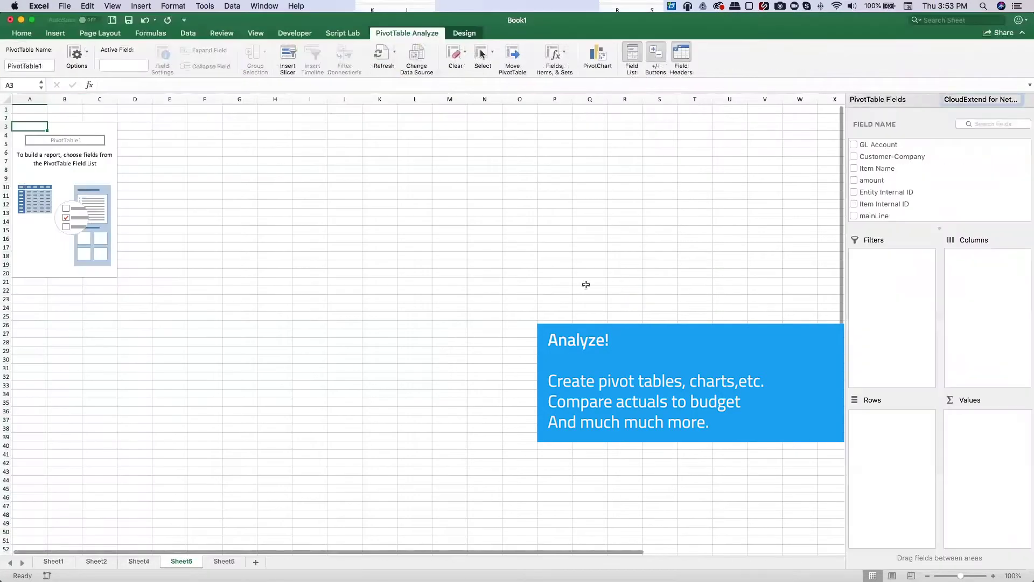
- Build the PivotTable with Item Name as rows and the sum of amount as values
scroll(910, 196, "down", 2)
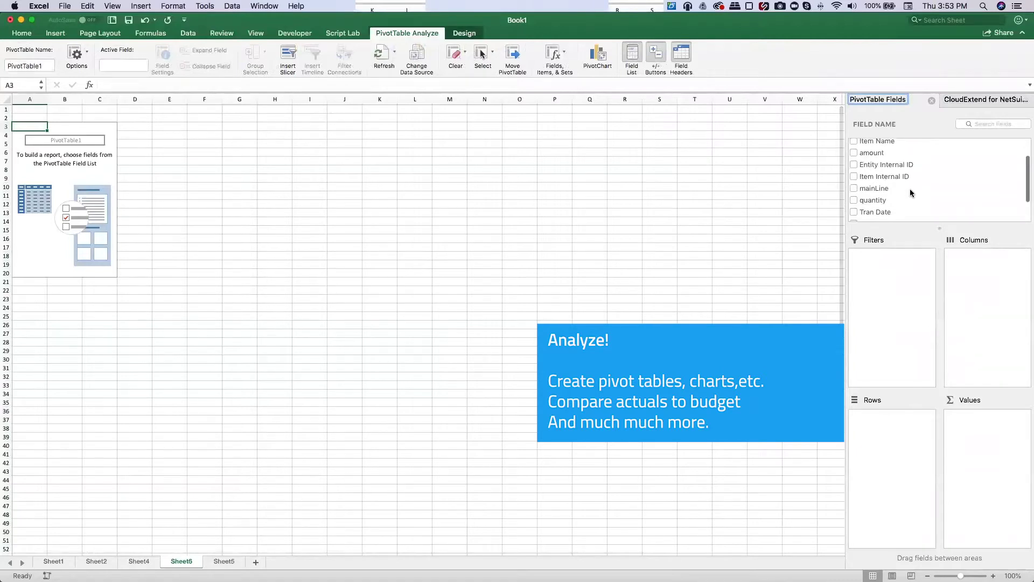
scroll(904, 177, "down", 2)
scroll(903, 178, "up", 4)
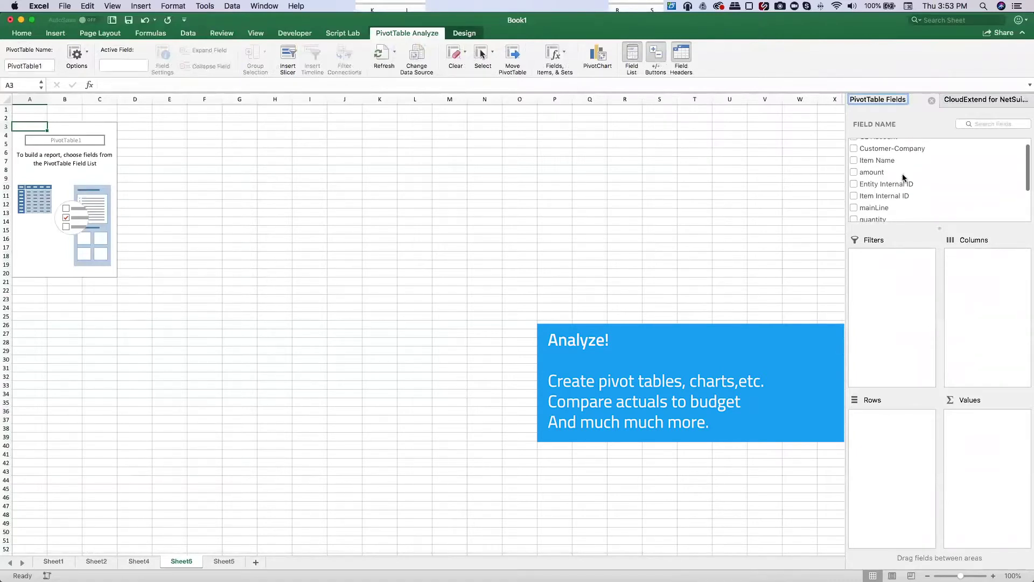
left_click_drag(887, 160, 991, 430)
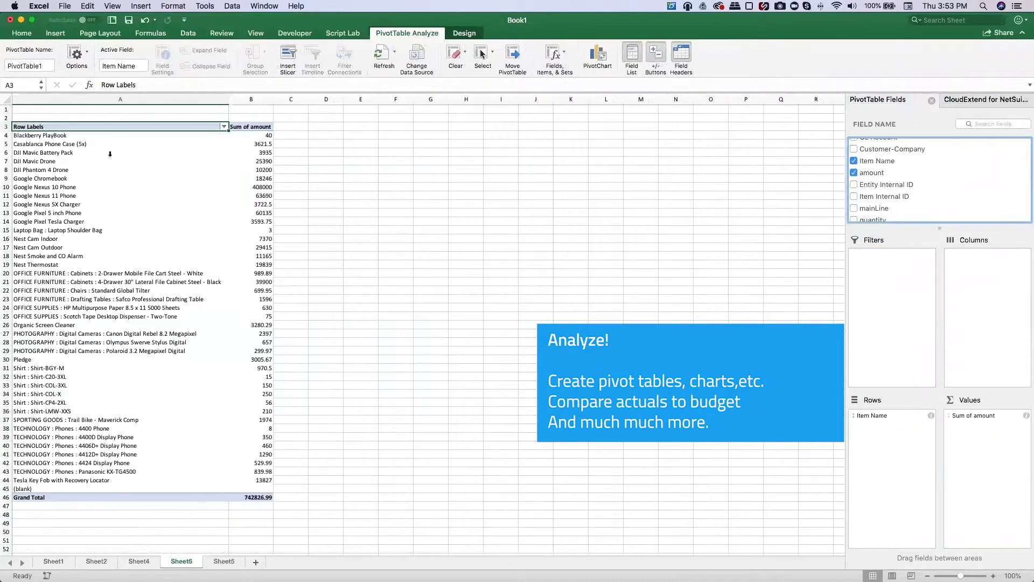
- Apply a Top 10 value filter to the PivotTable's Item Name row labels
left_click(224, 127)
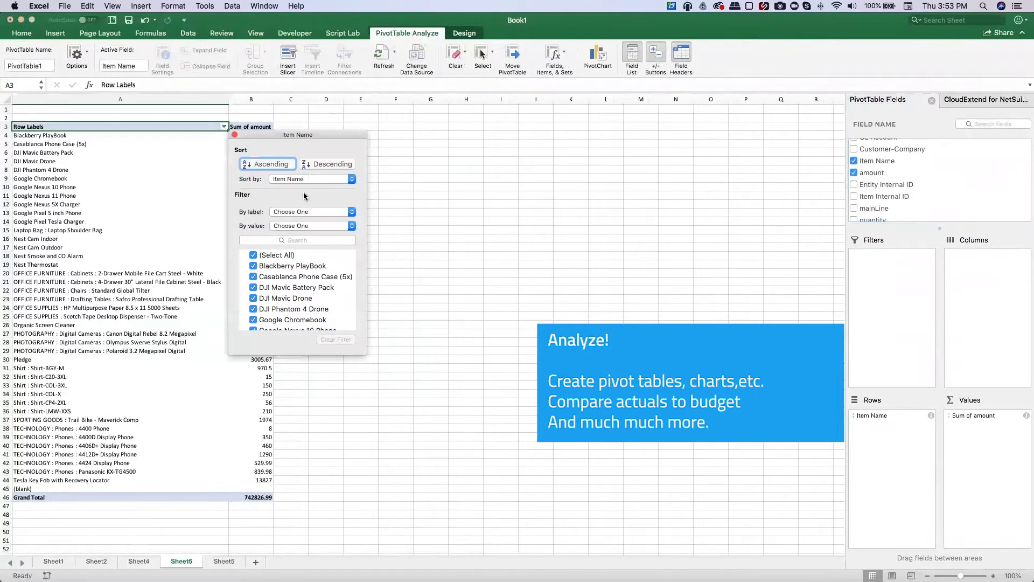
left_click(293, 225)
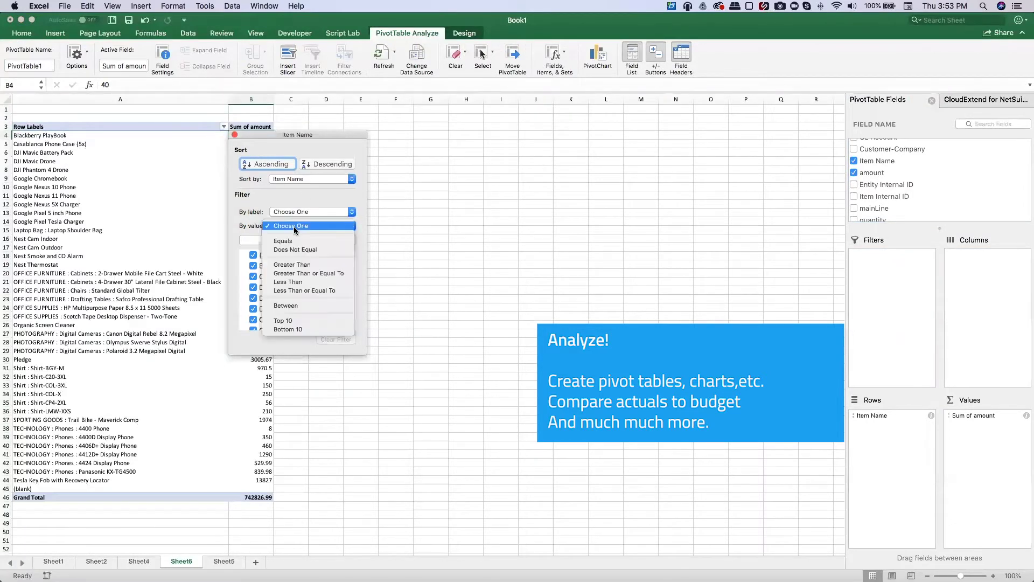
left_click(288, 321)
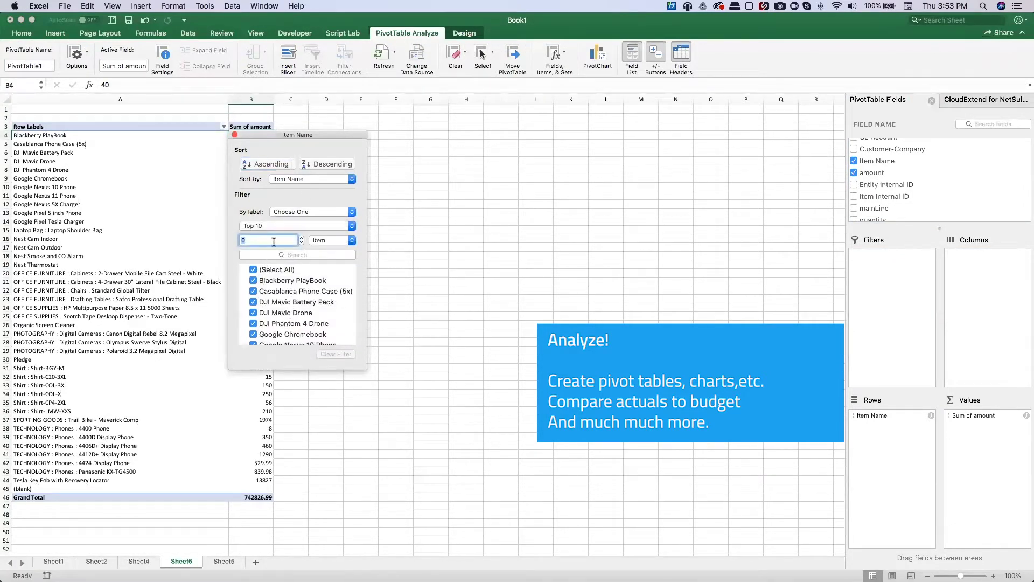
left_click(189, 195)
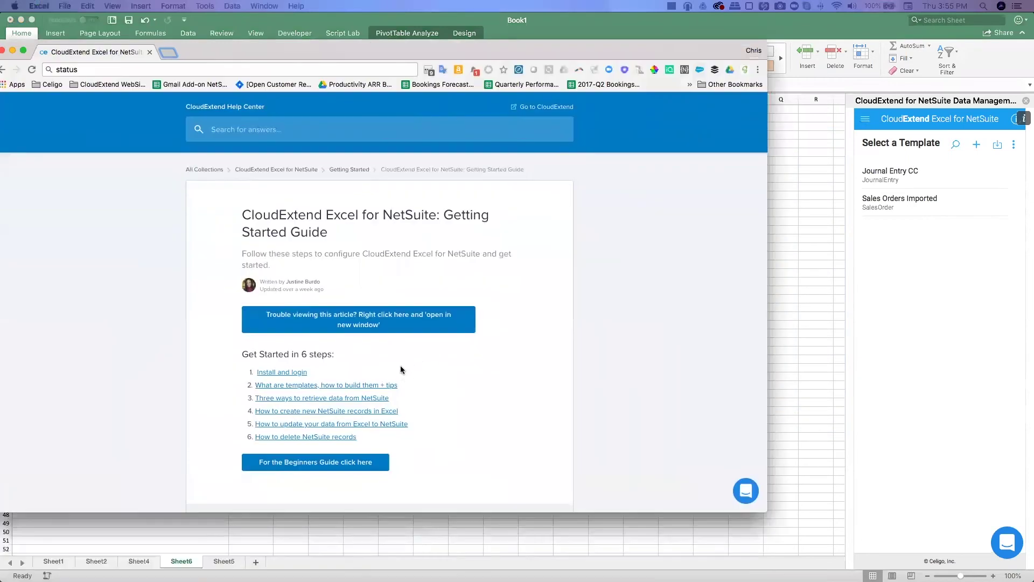
- Switch to the browser and look through the CloudExtend Excel for NetSuite Getting Started Guide and its six steps
scroll(412, 392, "down", 2)
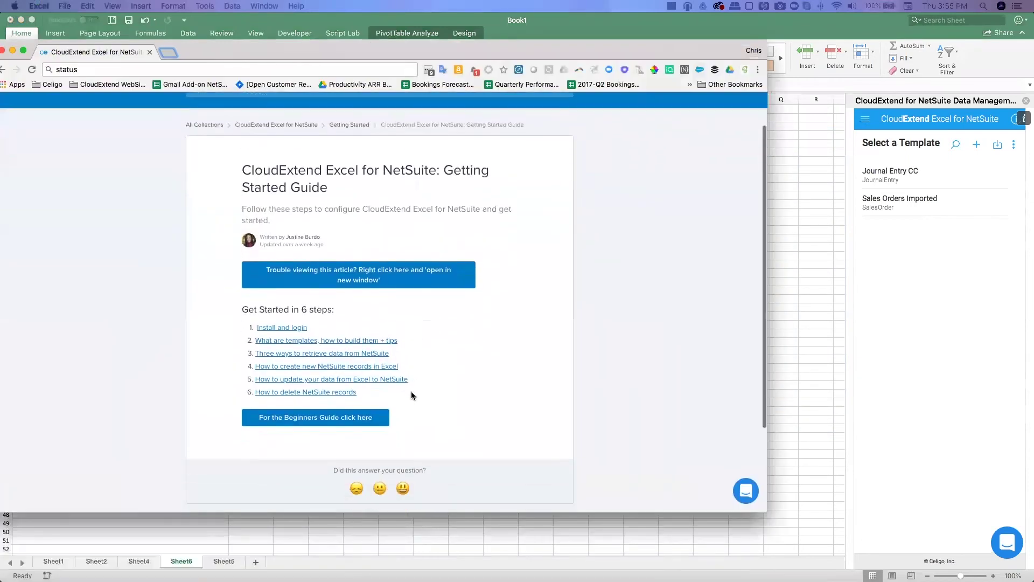